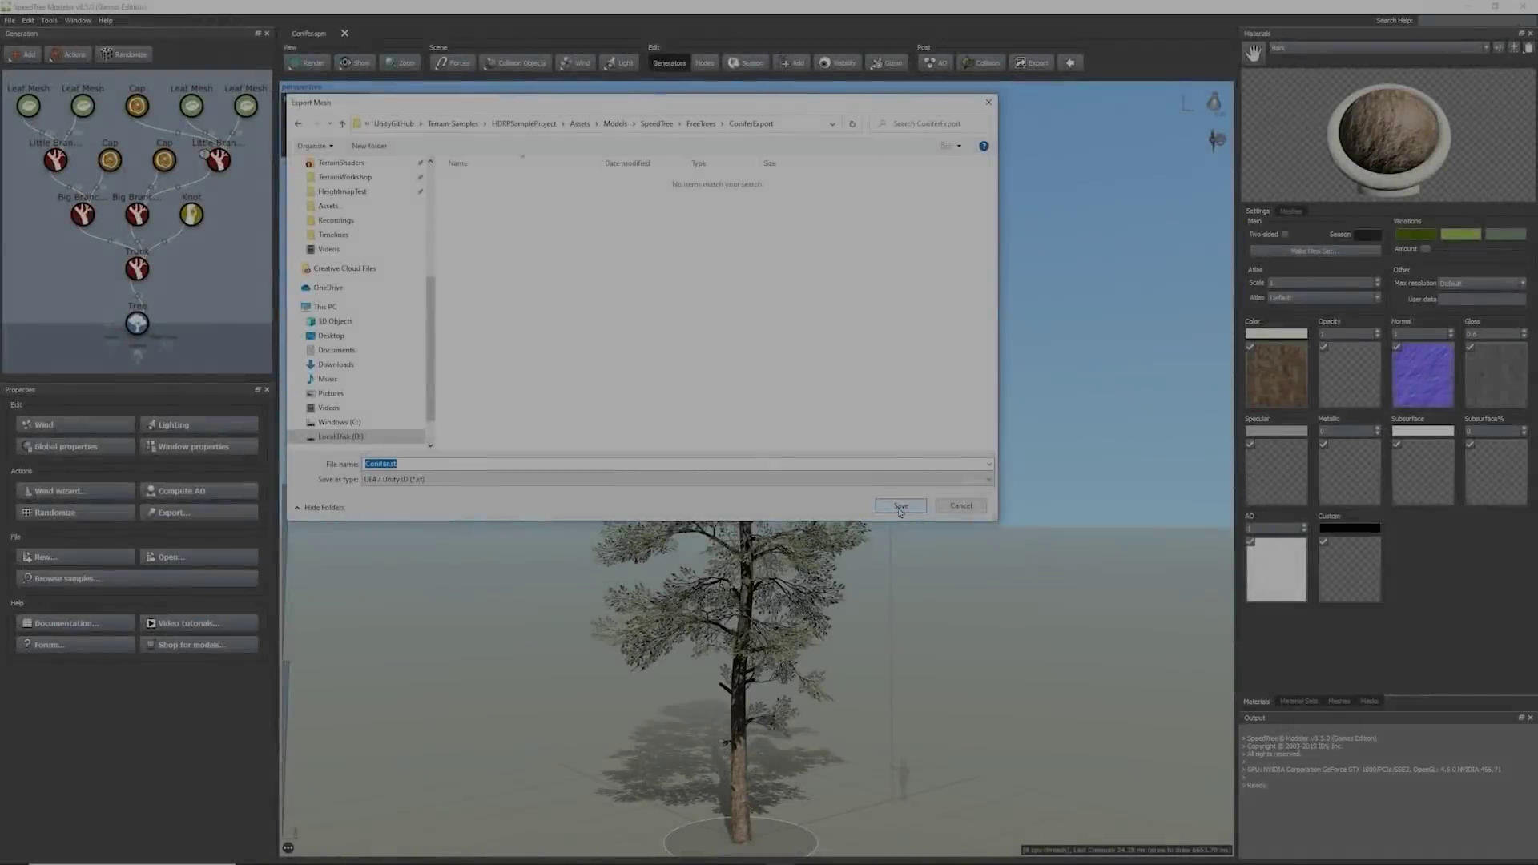
# Step: Confirm the conifer's export location in the ConiferExport folder and choose the Unity export preset
pyautogui.click(900, 506)
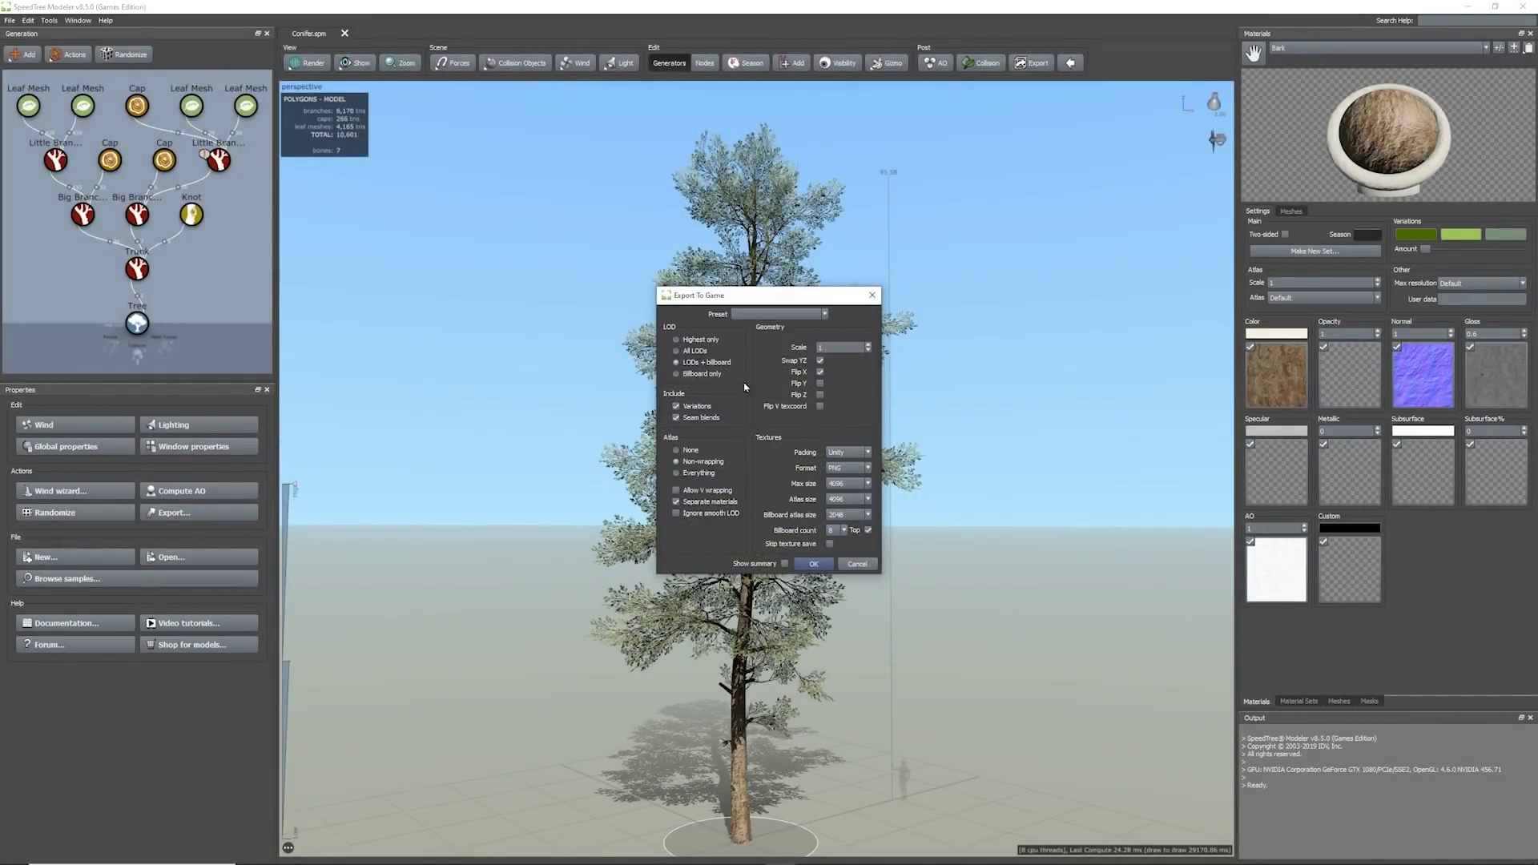
pyautogui.click(809, 318)
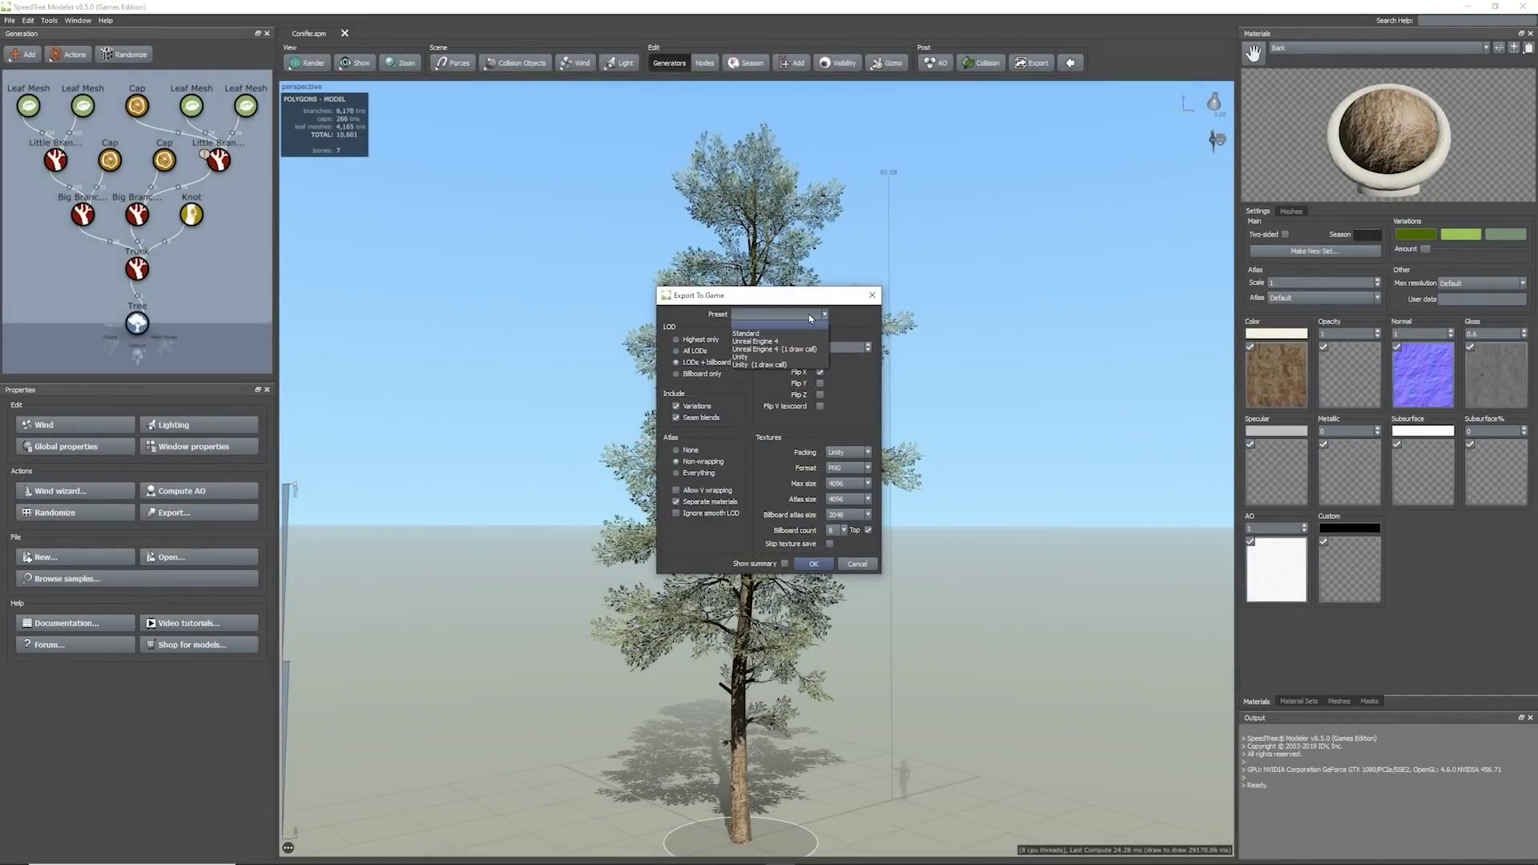
pyautogui.click(767, 362)
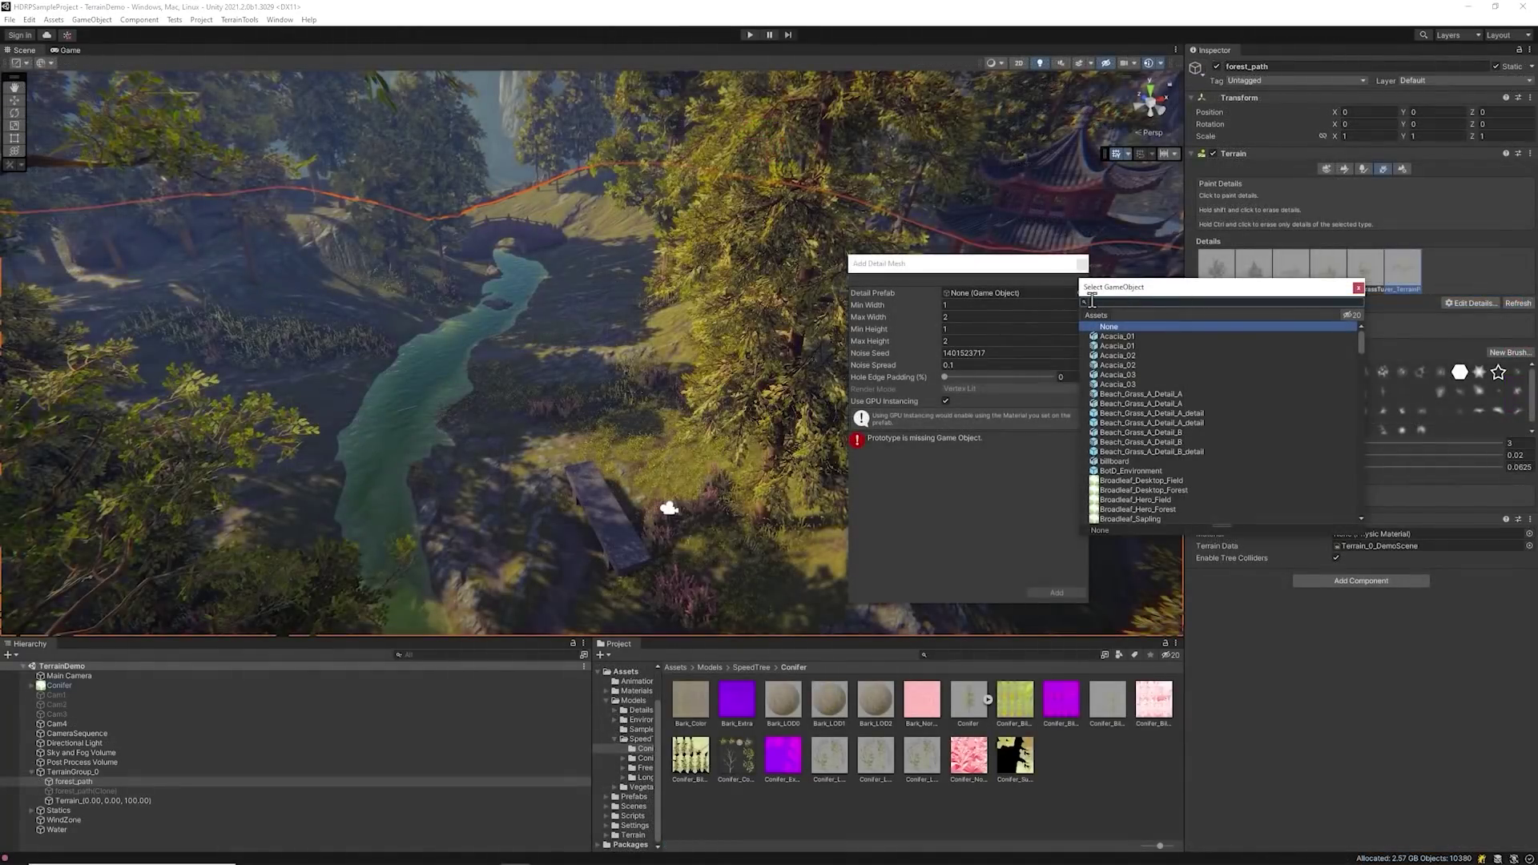
# Step: Find the Light_Grass asset by searching for "light" and assign it as the terrain detail prefab
pyautogui.write('light')
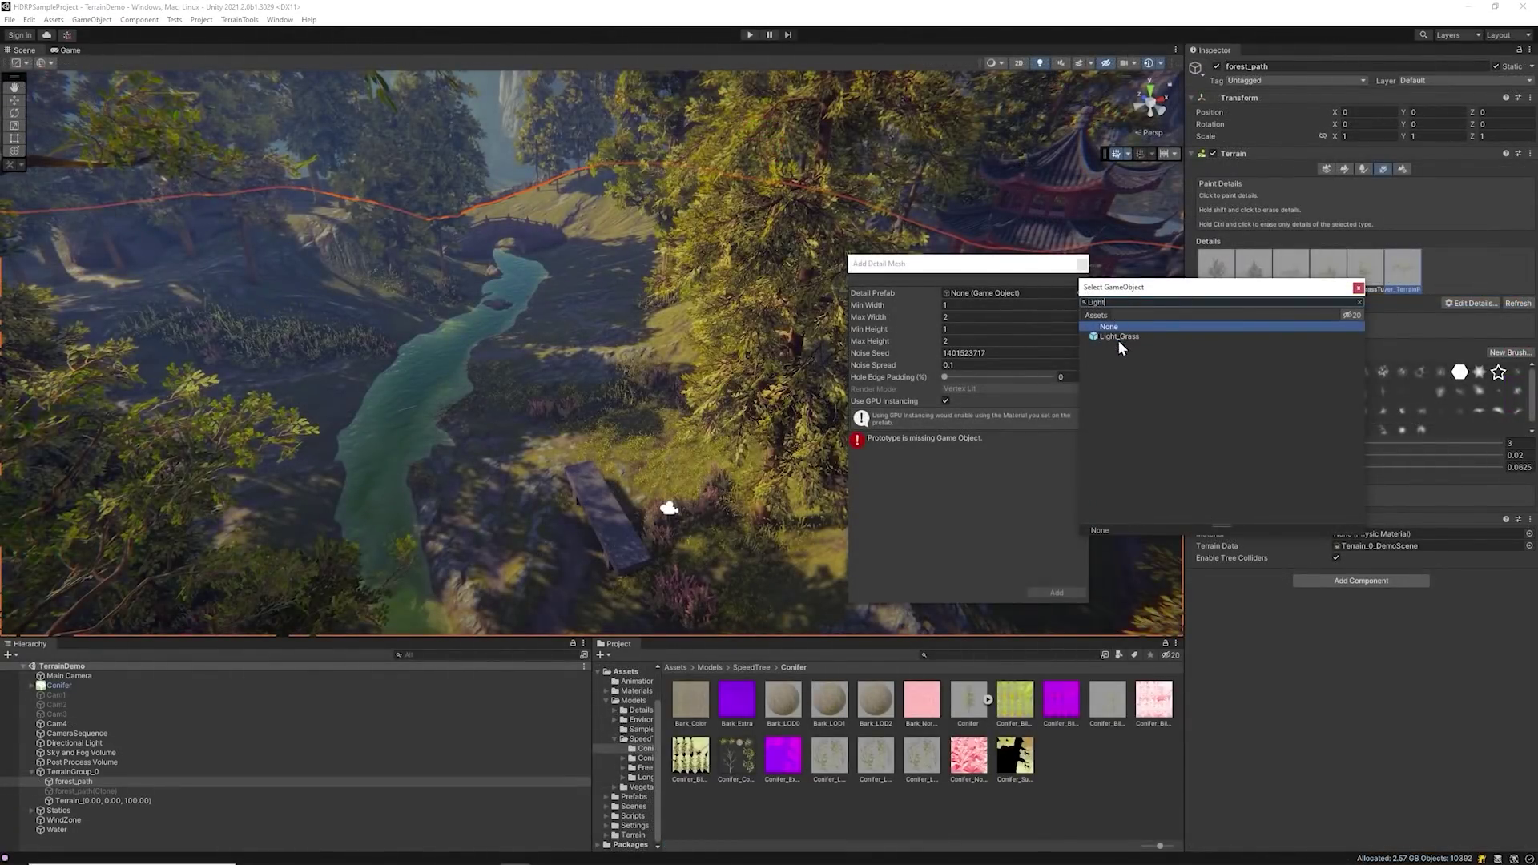
pyautogui.doubleClick(1119, 336)
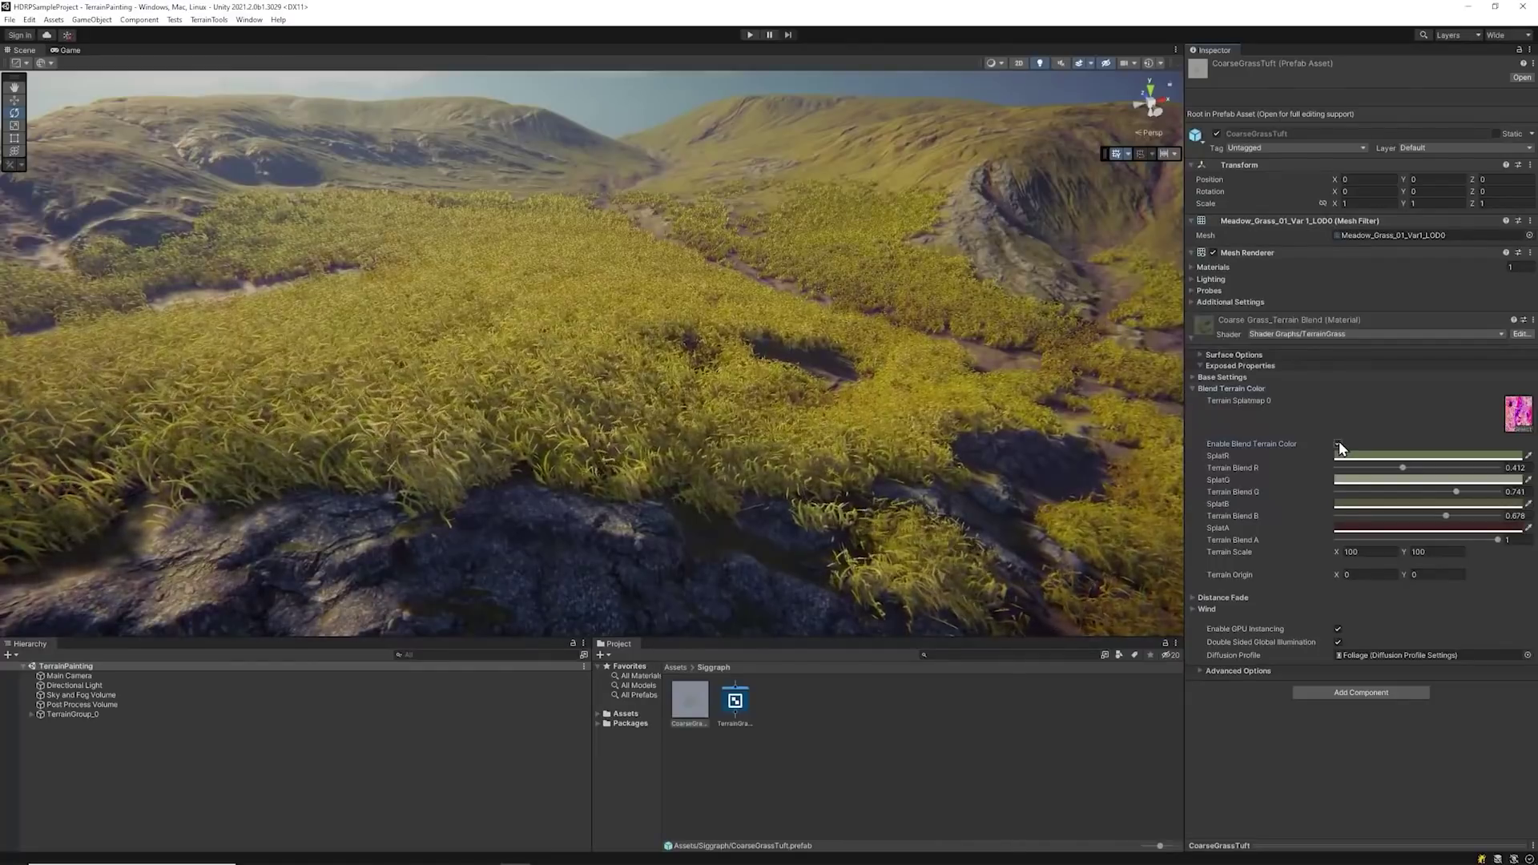
# Step: Enable Blend Terrain Color on the CoarseGrassTuft material and open its SplatG colour for editing
pyautogui.click(1338, 444)
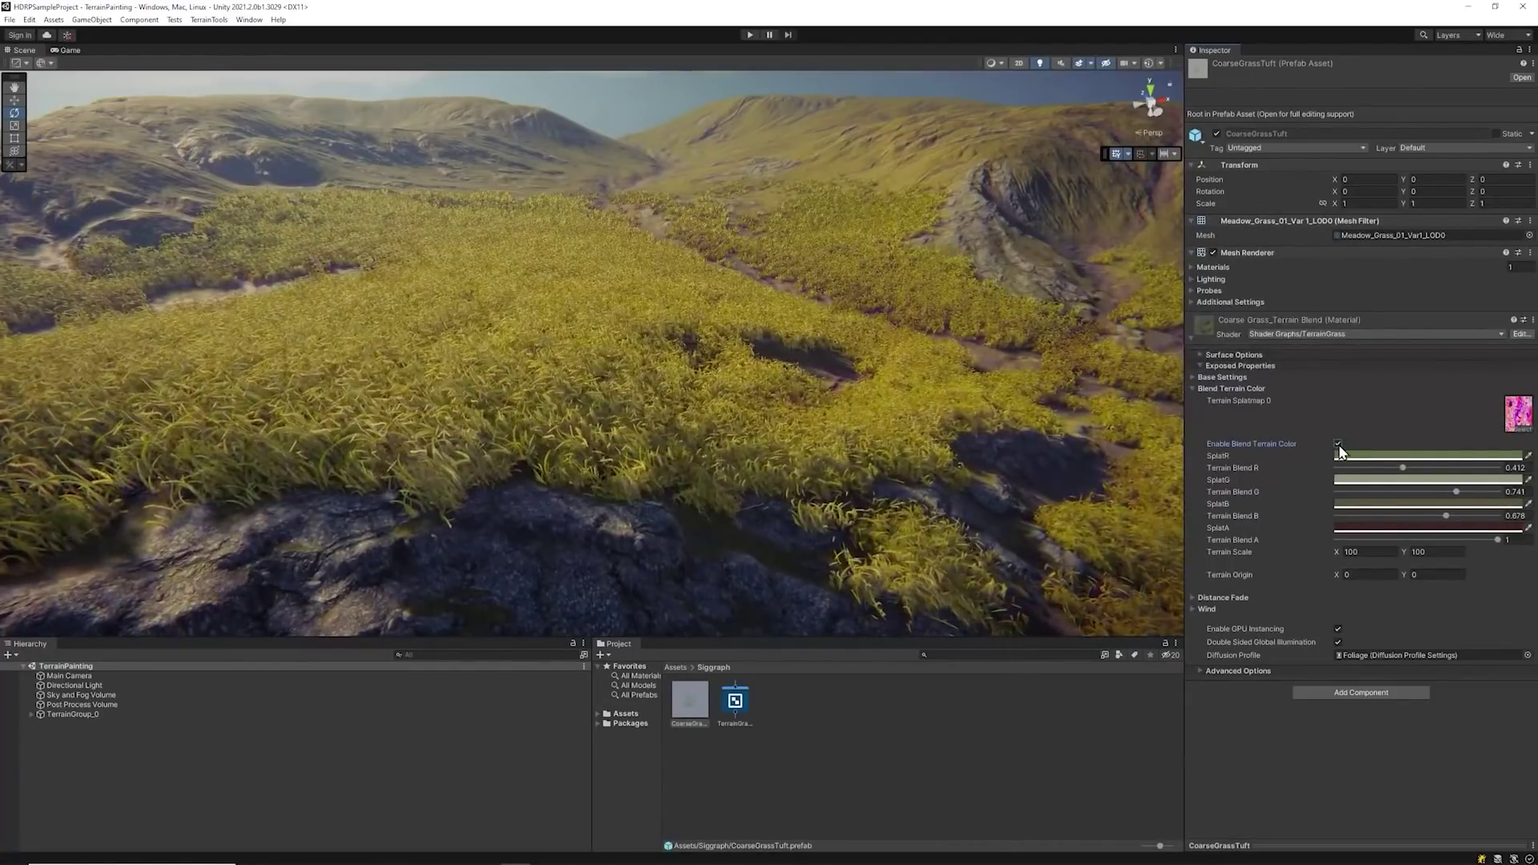
pyautogui.click(1393, 479)
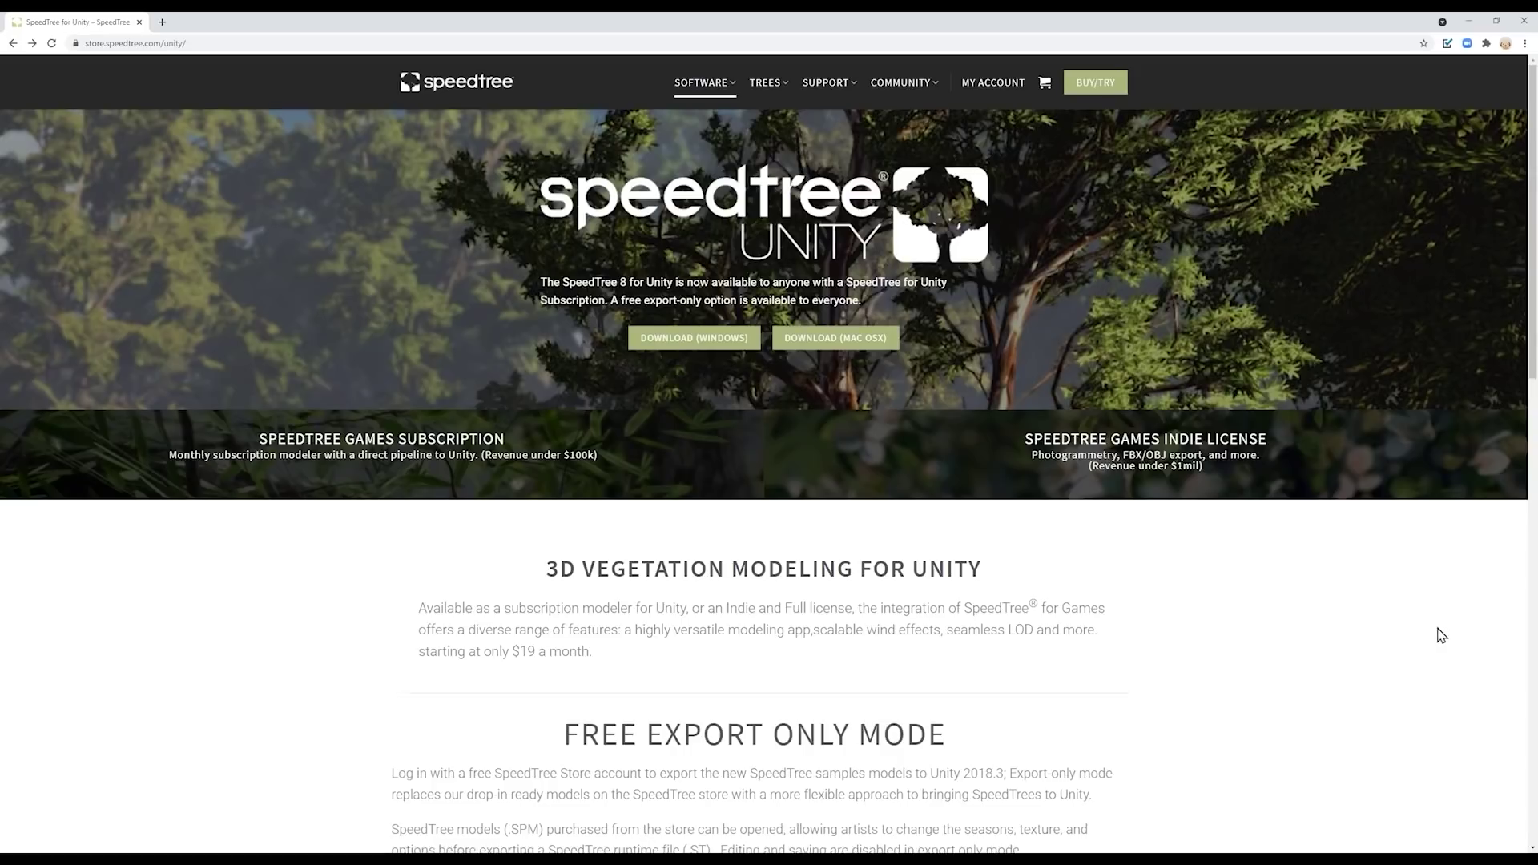
pyautogui.middleClick(1436, 655)
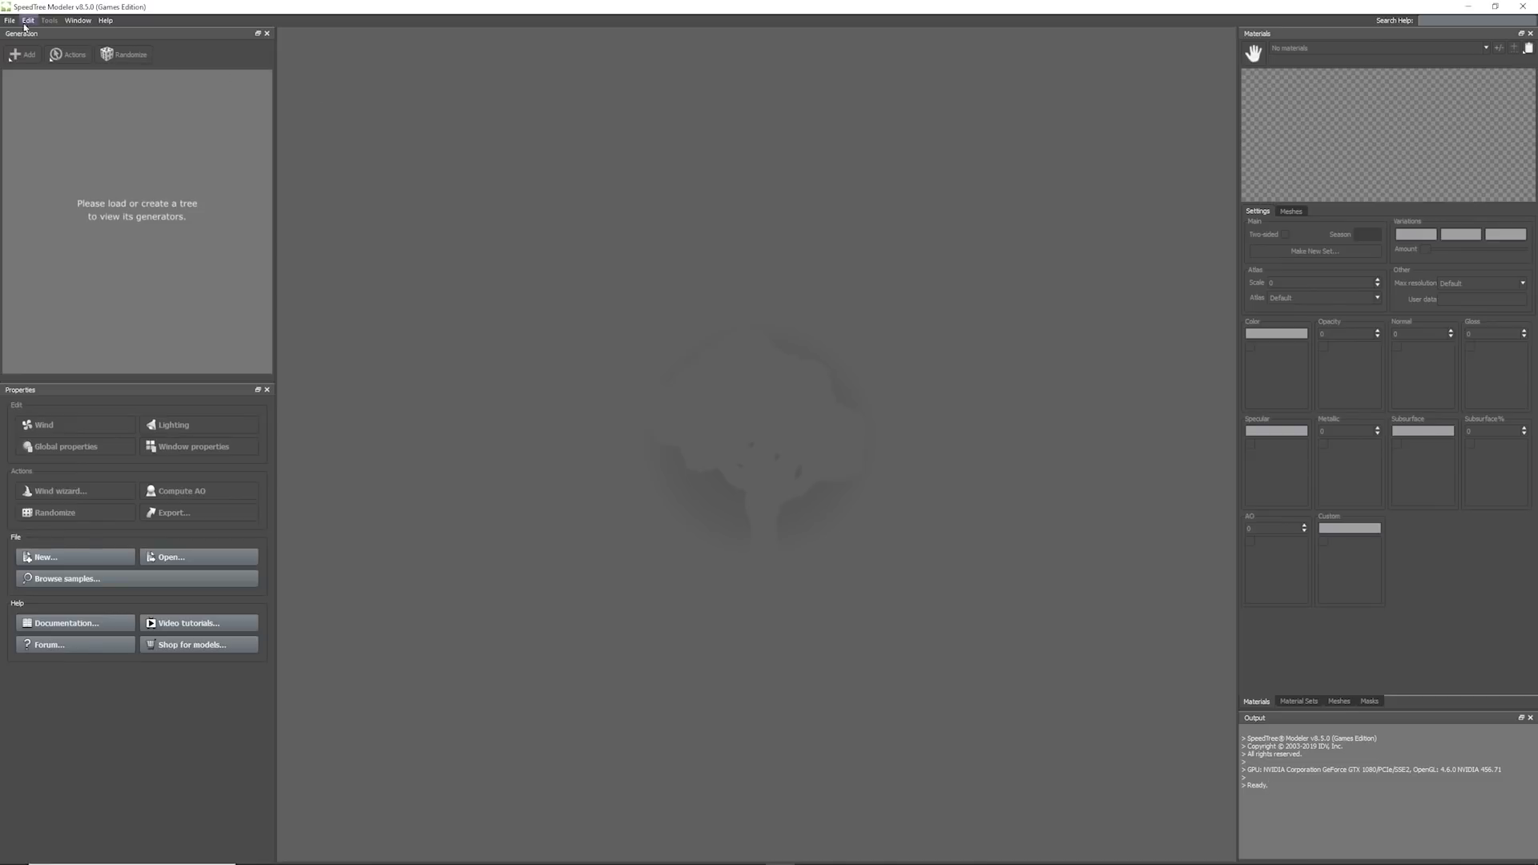
# Step: Start opening a model file in SpeedTree Modeler and browse to the SpeedTree samples folder
pyautogui.click(10, 20)
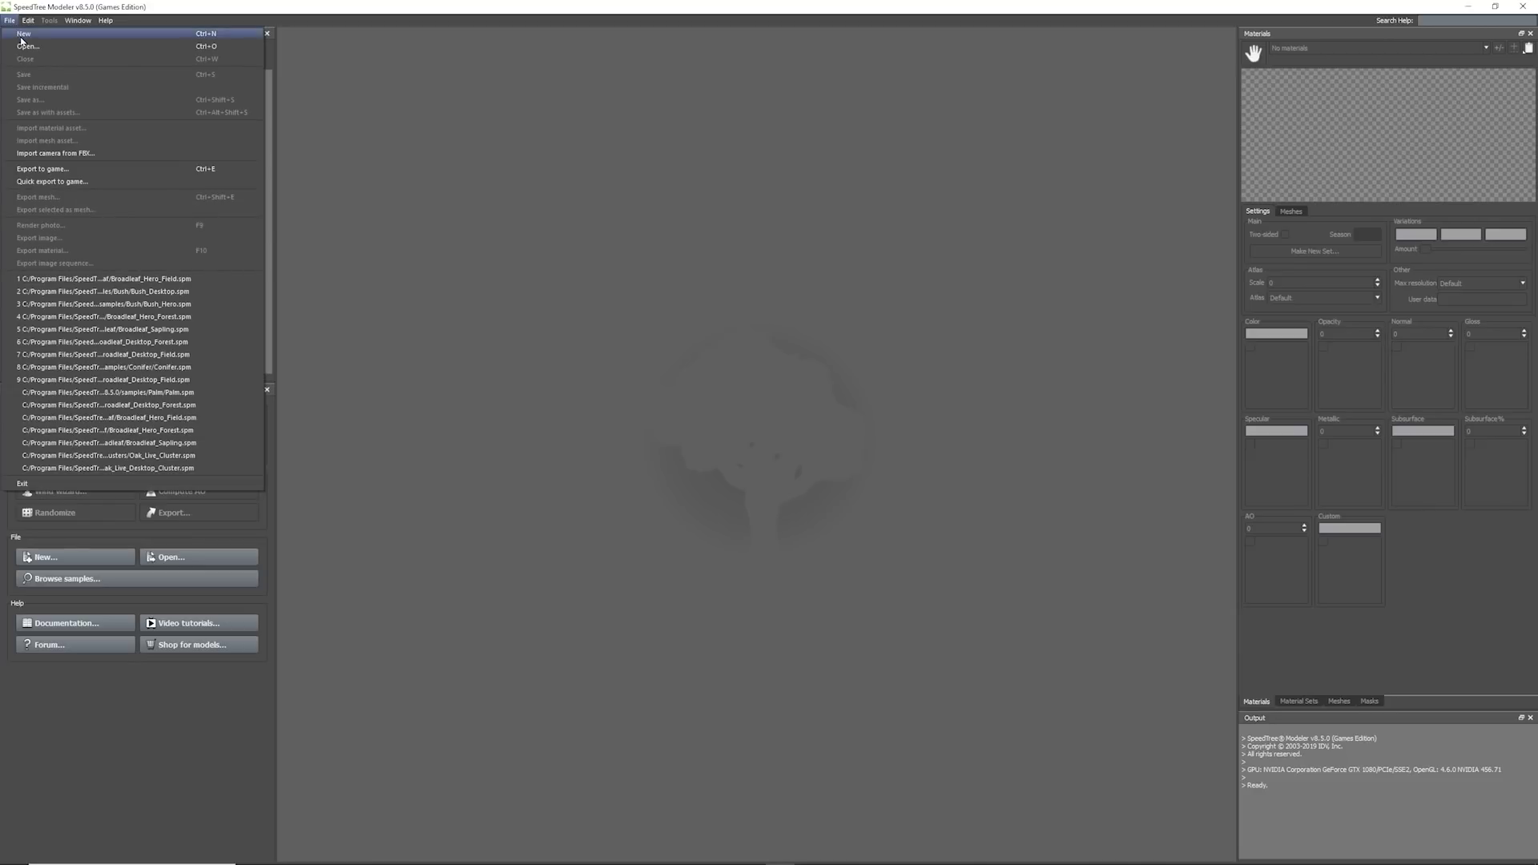
pyautogui.click(36, 48)
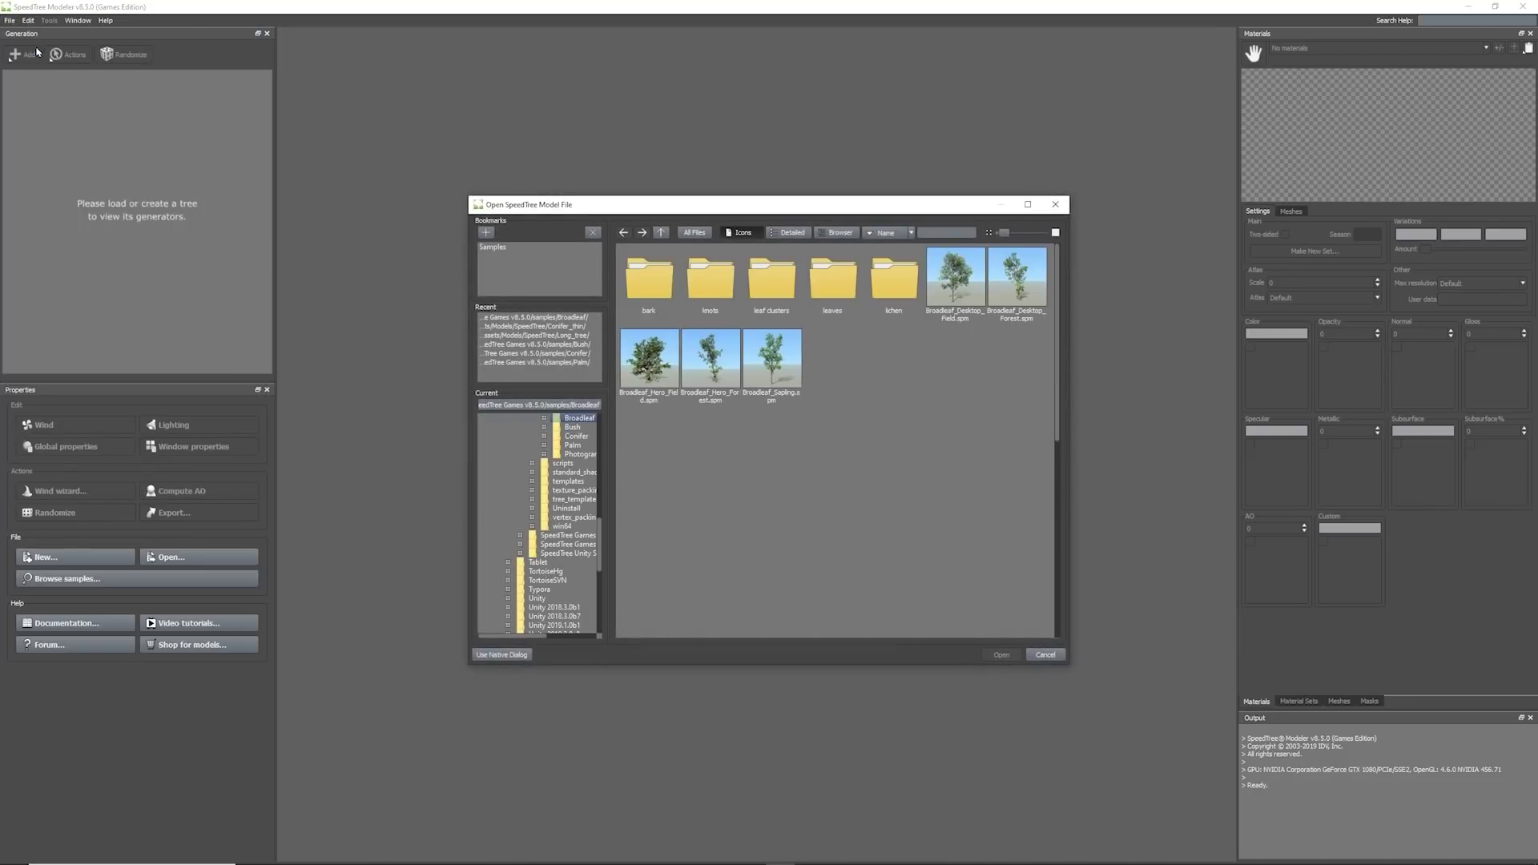
pyautogui.moveTo(1055, 318); pyautogui.dragTo(615, 532)
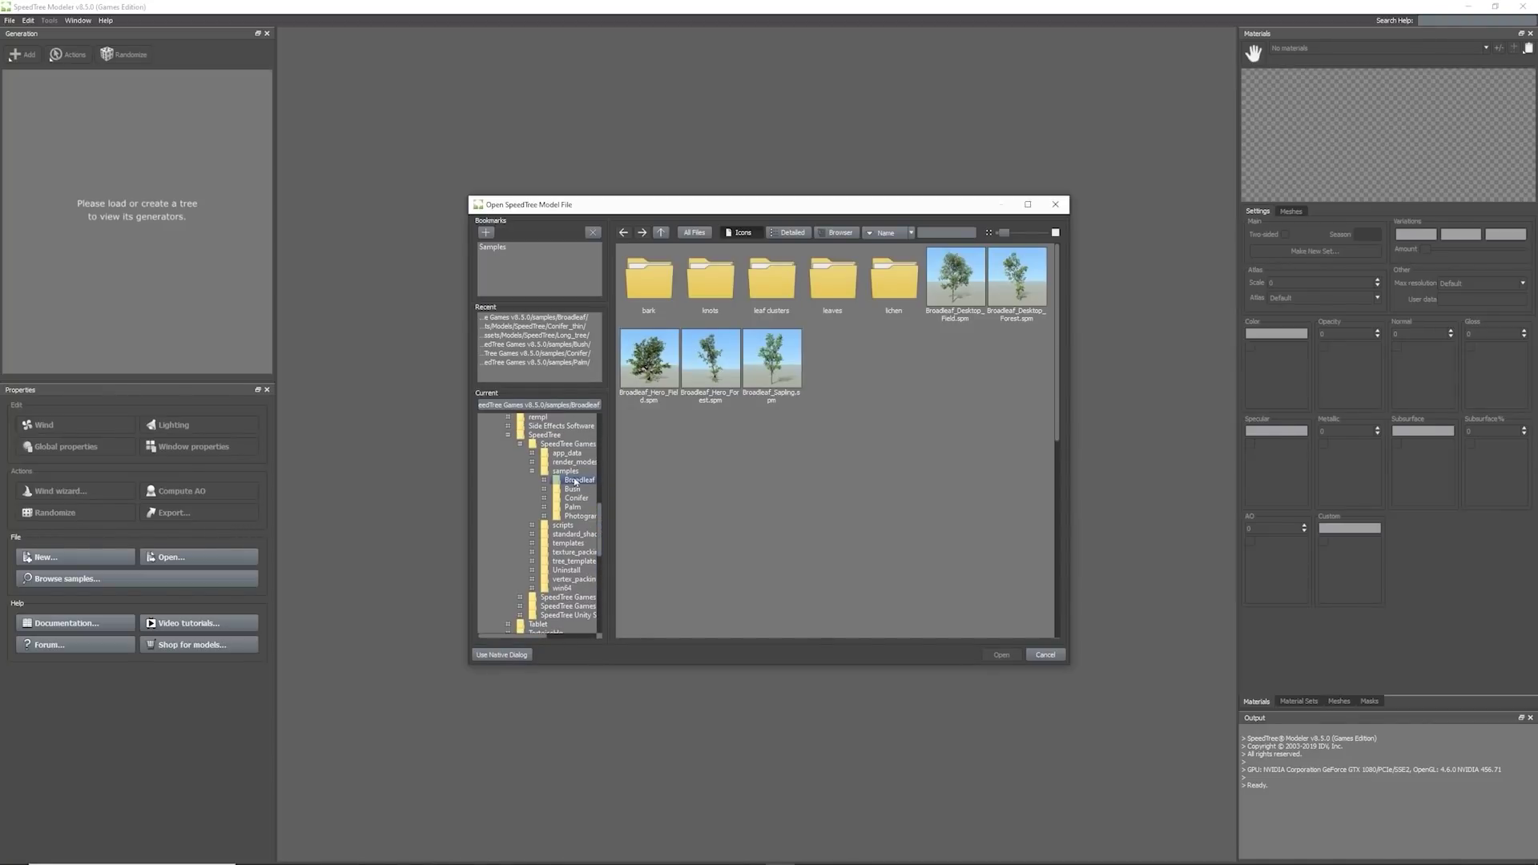
pyautogui.click(566, 471)
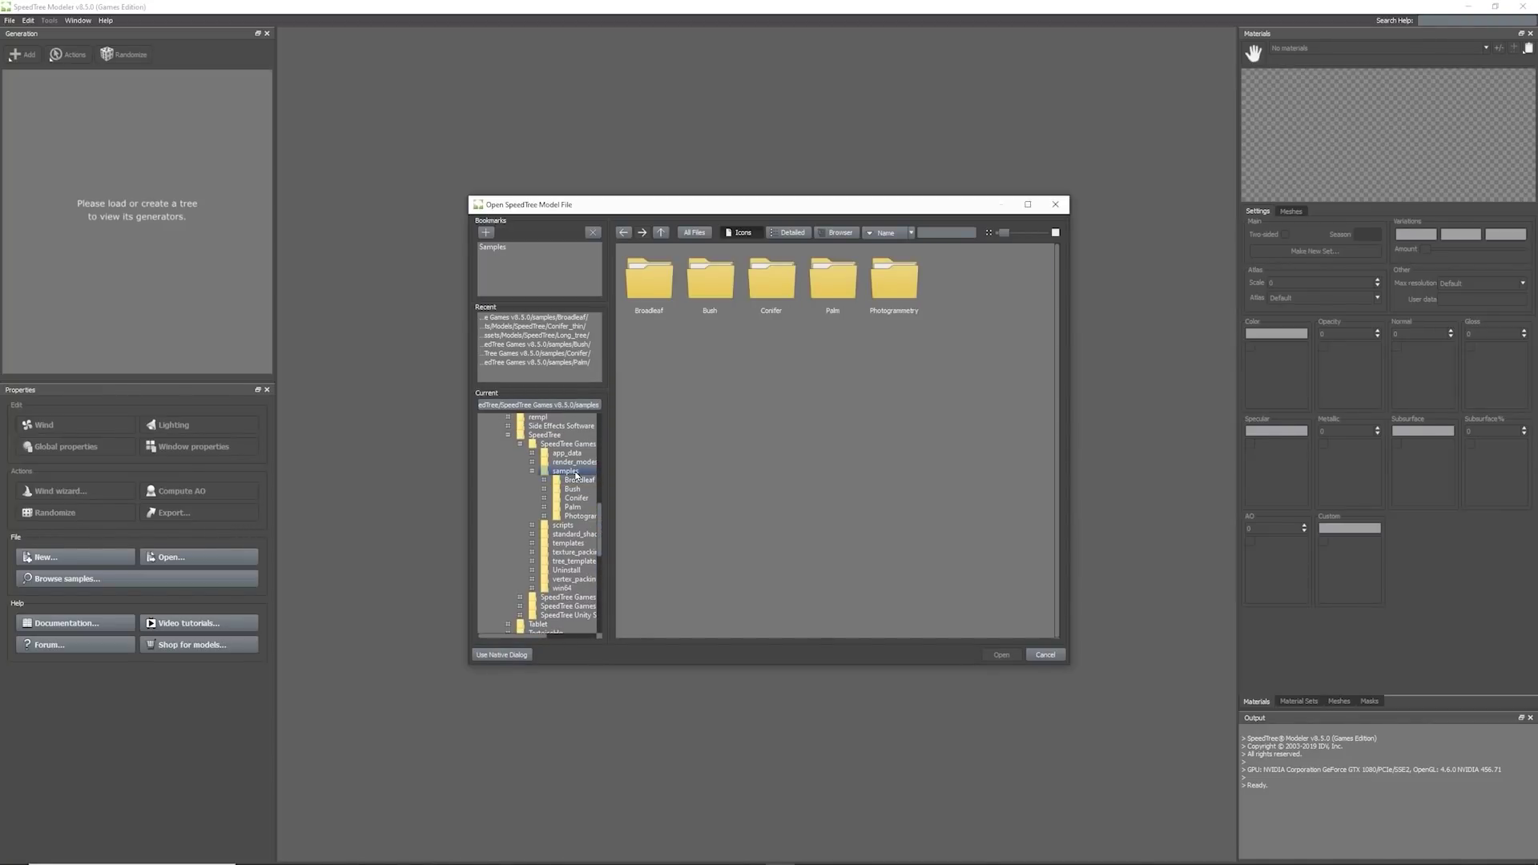
# Step: Look through the Broadleaf, Bush and Palm sample folders, and open the Conifer model from the Conifer folder
pyautogui.click(576, 479)
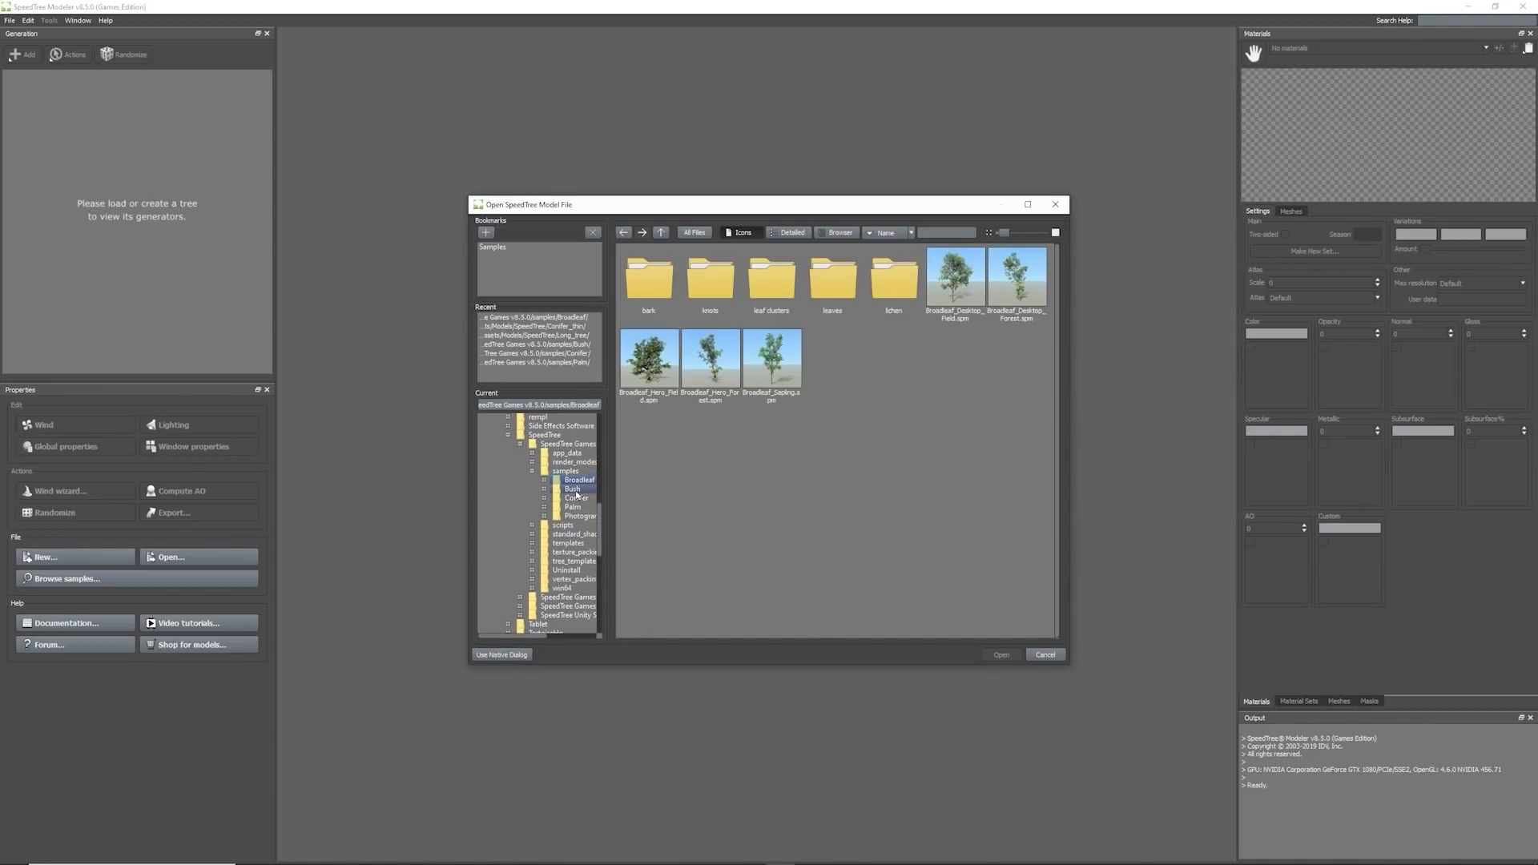
pyautogui.click(574, 490)
pyautogui.click(576, 498)
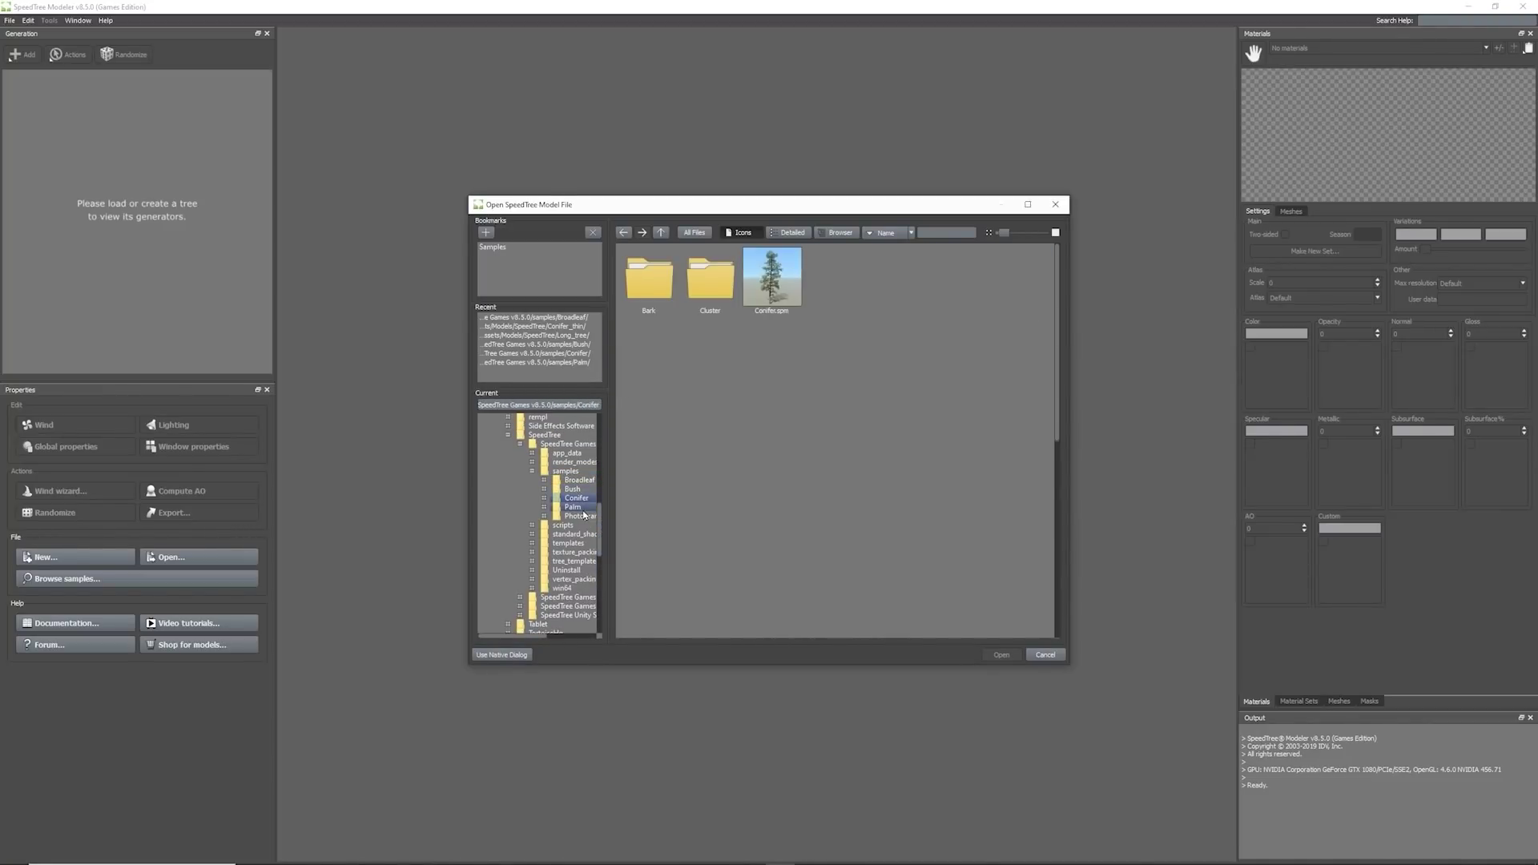
pyautogui.click(573, 508)
pyautogui.click(588, 499)
pyautogui.click(772, 299)
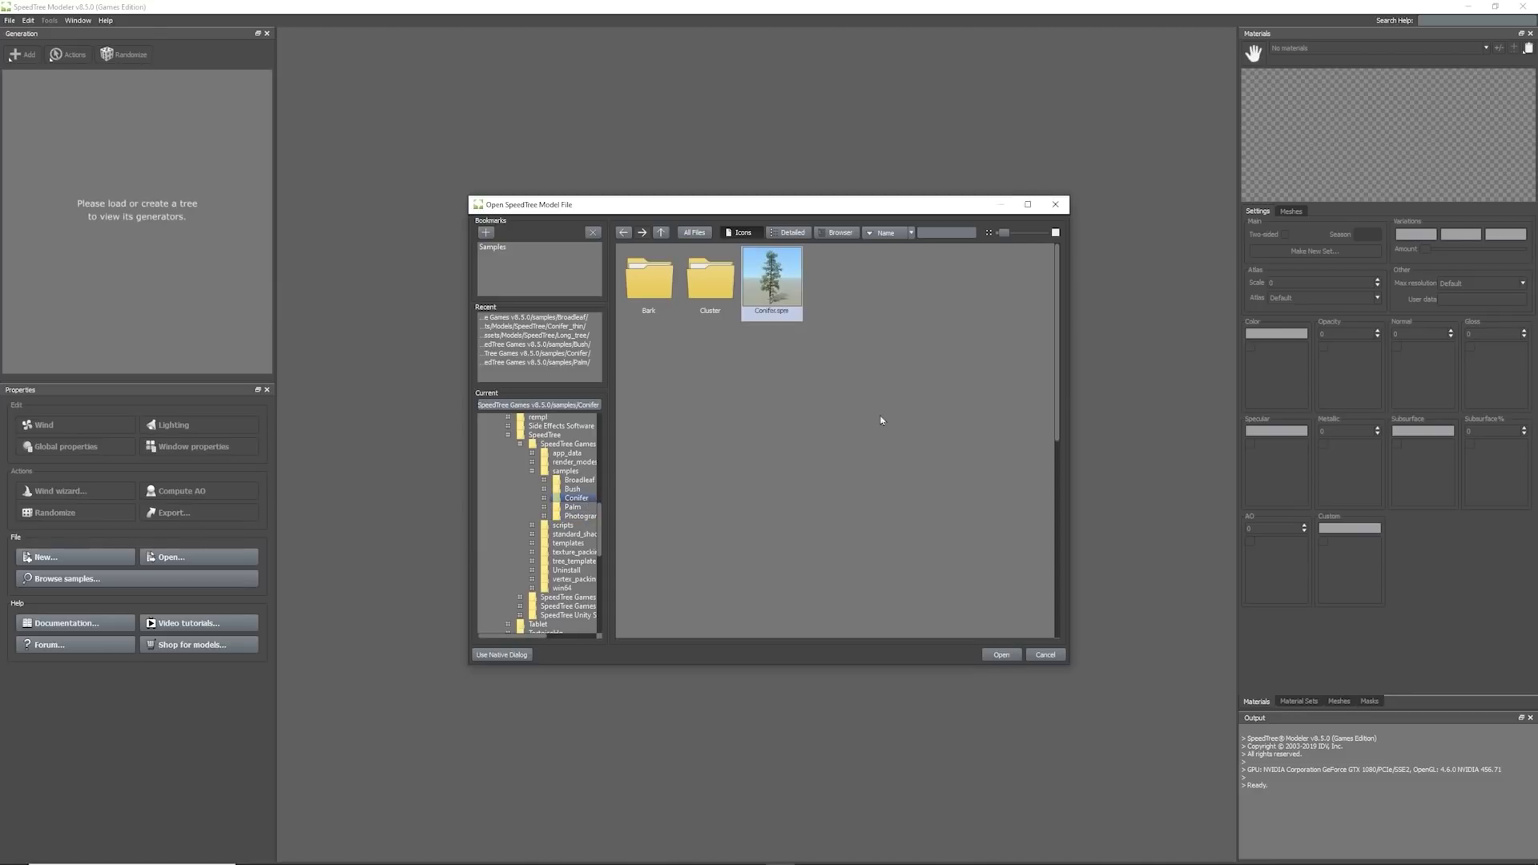
pyautogui.click(1003, 656)
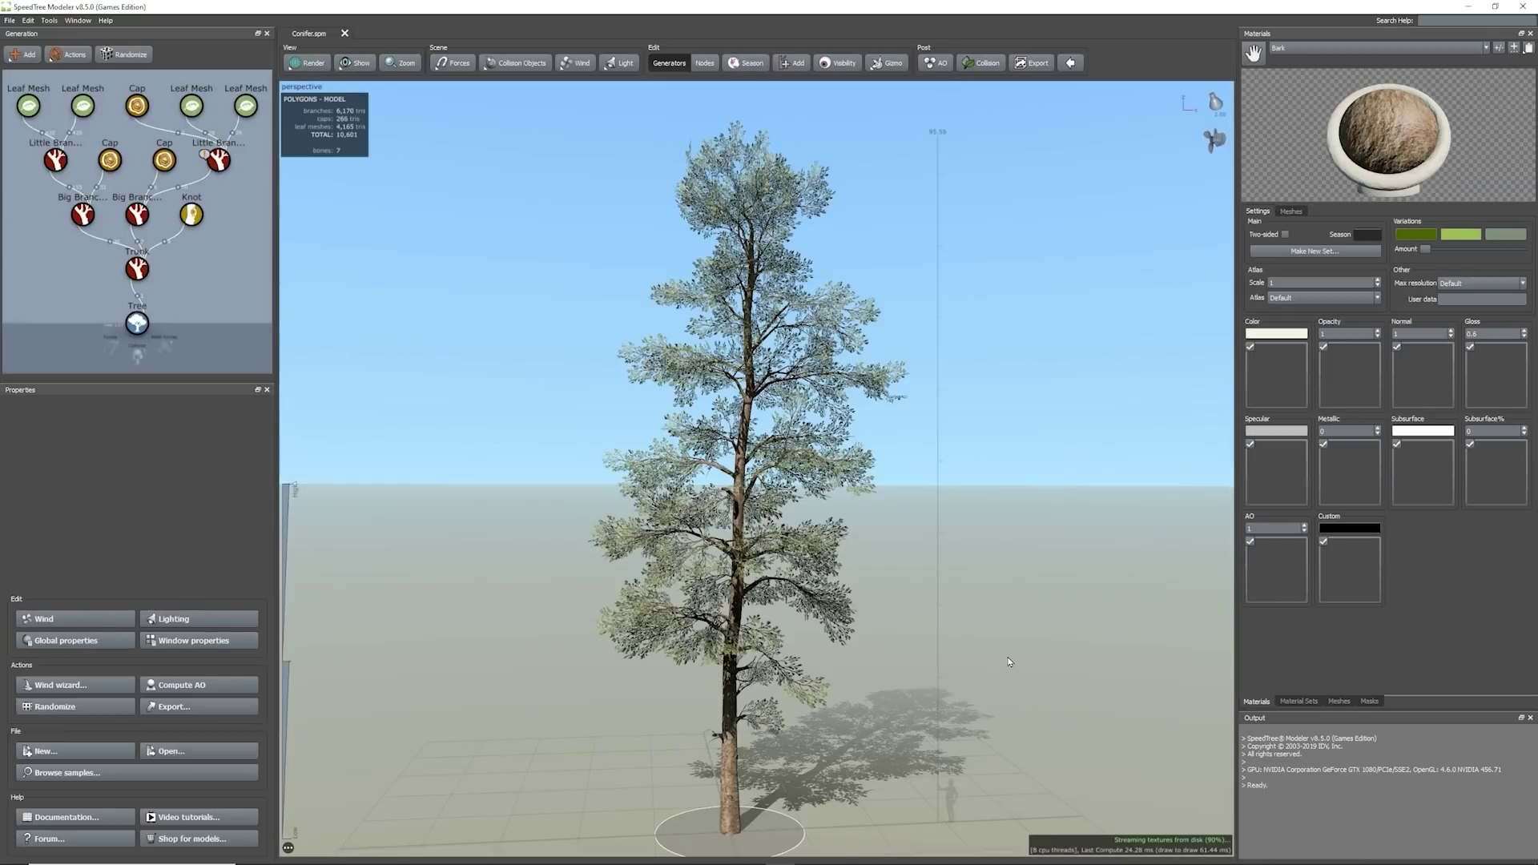
# Step: Start a game export of the conifer and browse to the project's FreeTrees folder as the save location
pyautogui.moveTo(773, 513); pyautogui.dragTo(804, 512)
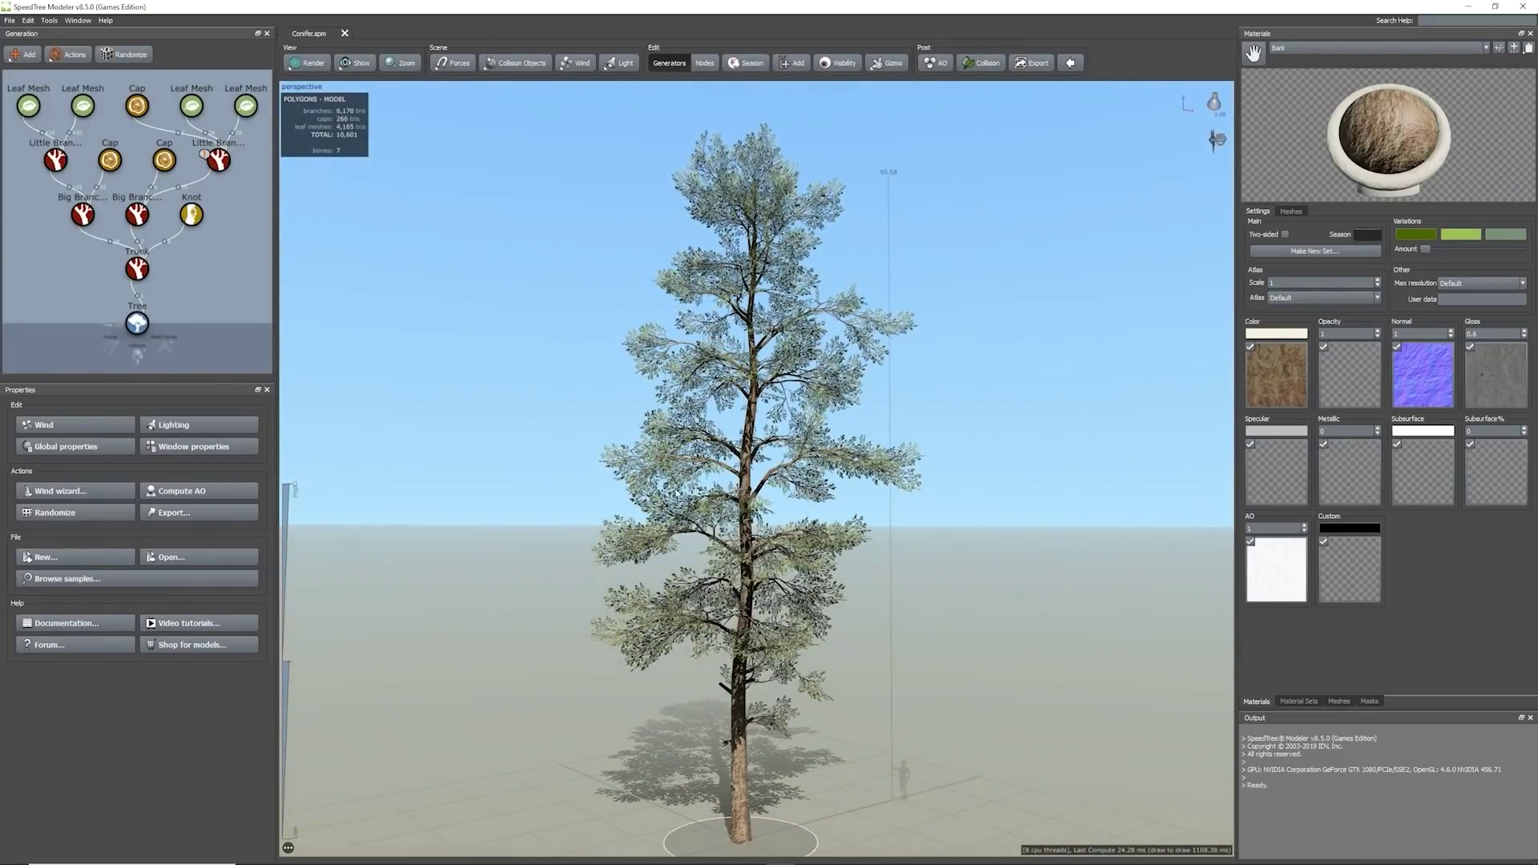
pyautogui.click(10, 20)
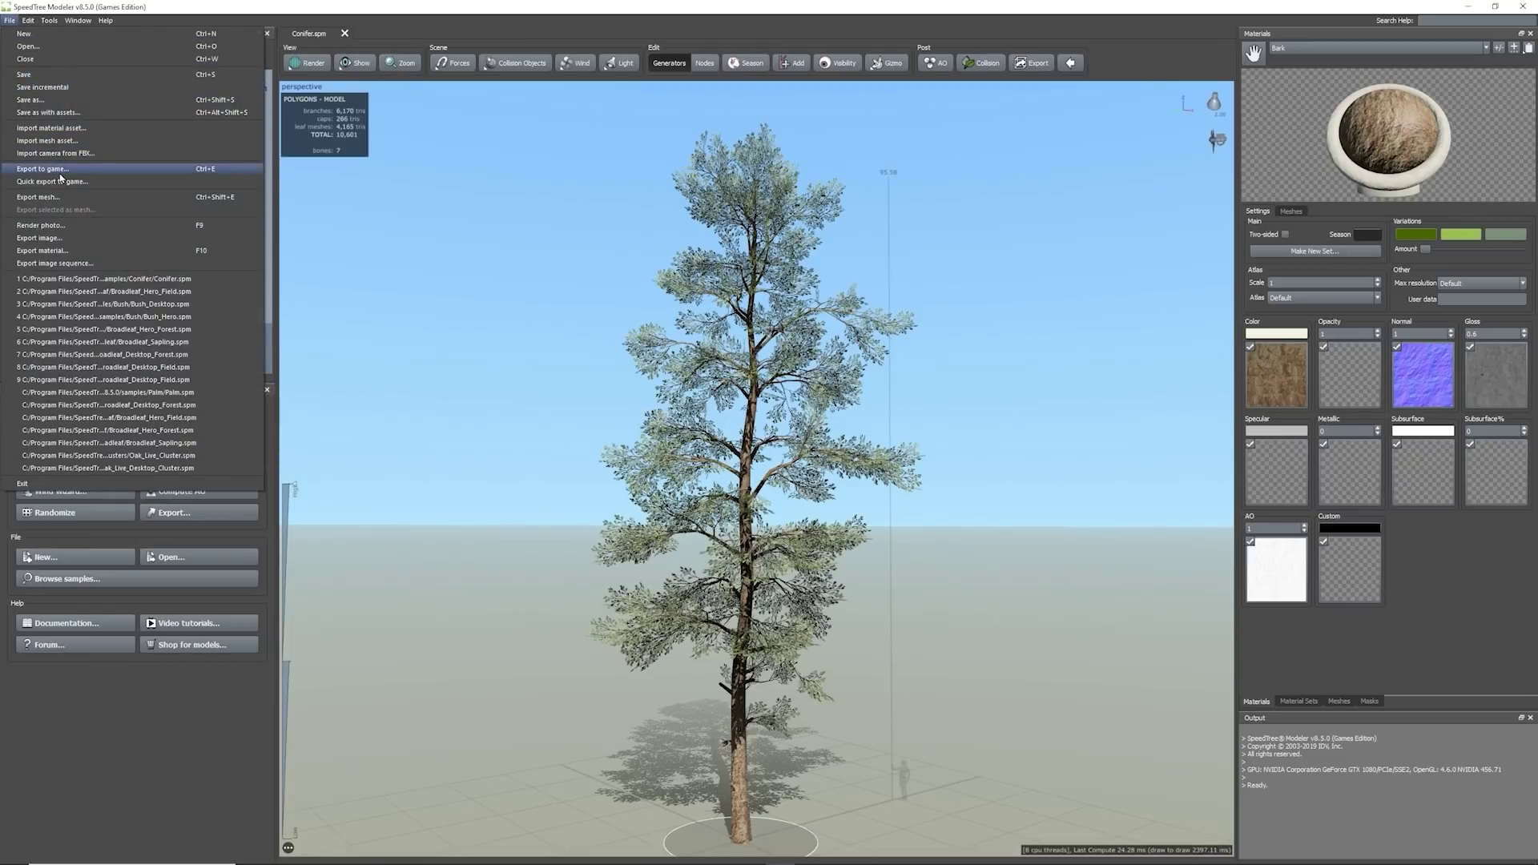
pyautogui.click(90, 171)
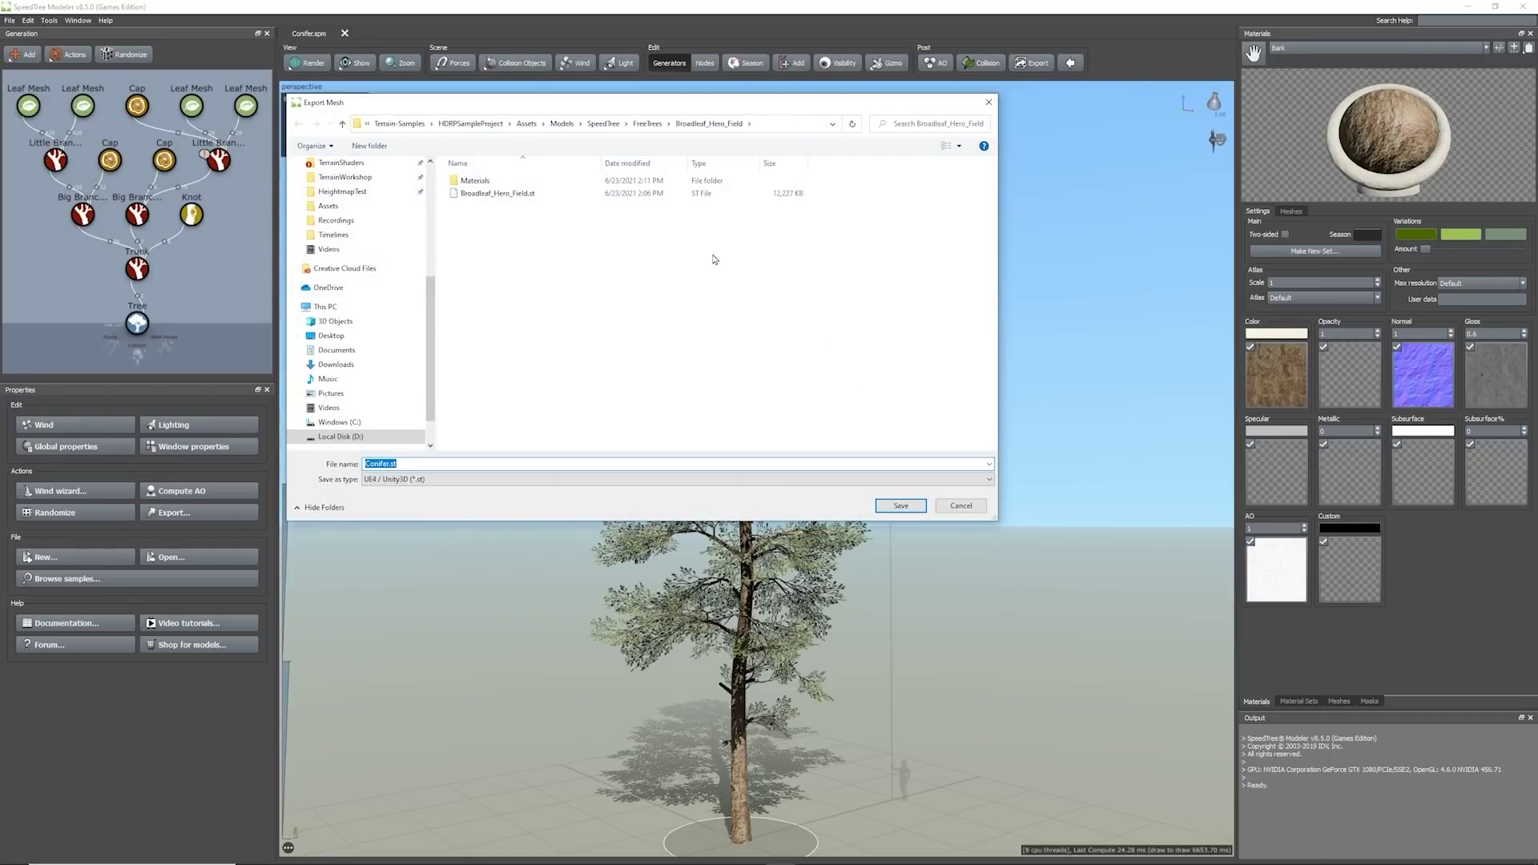
pyautogui.click(648, 126)
# Step: Create a folder named ConiferExport inside FreeTrees and save the conifer there as Conifer.st
pyautogui.rightClick(673, 359)
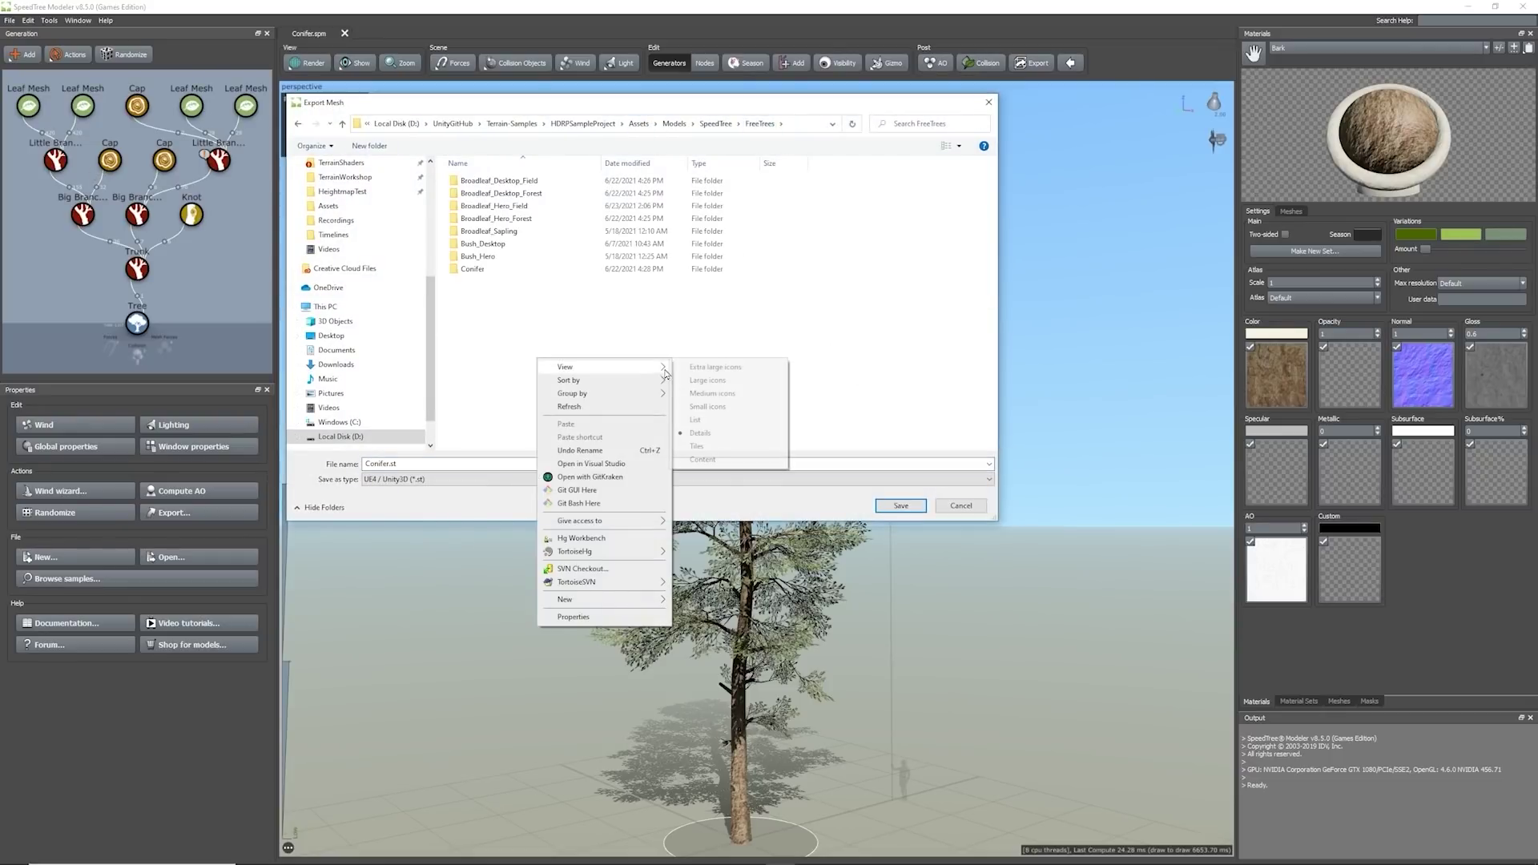
pyautogui.moveTo(613, 603)
pyautogui.click(682, 602)
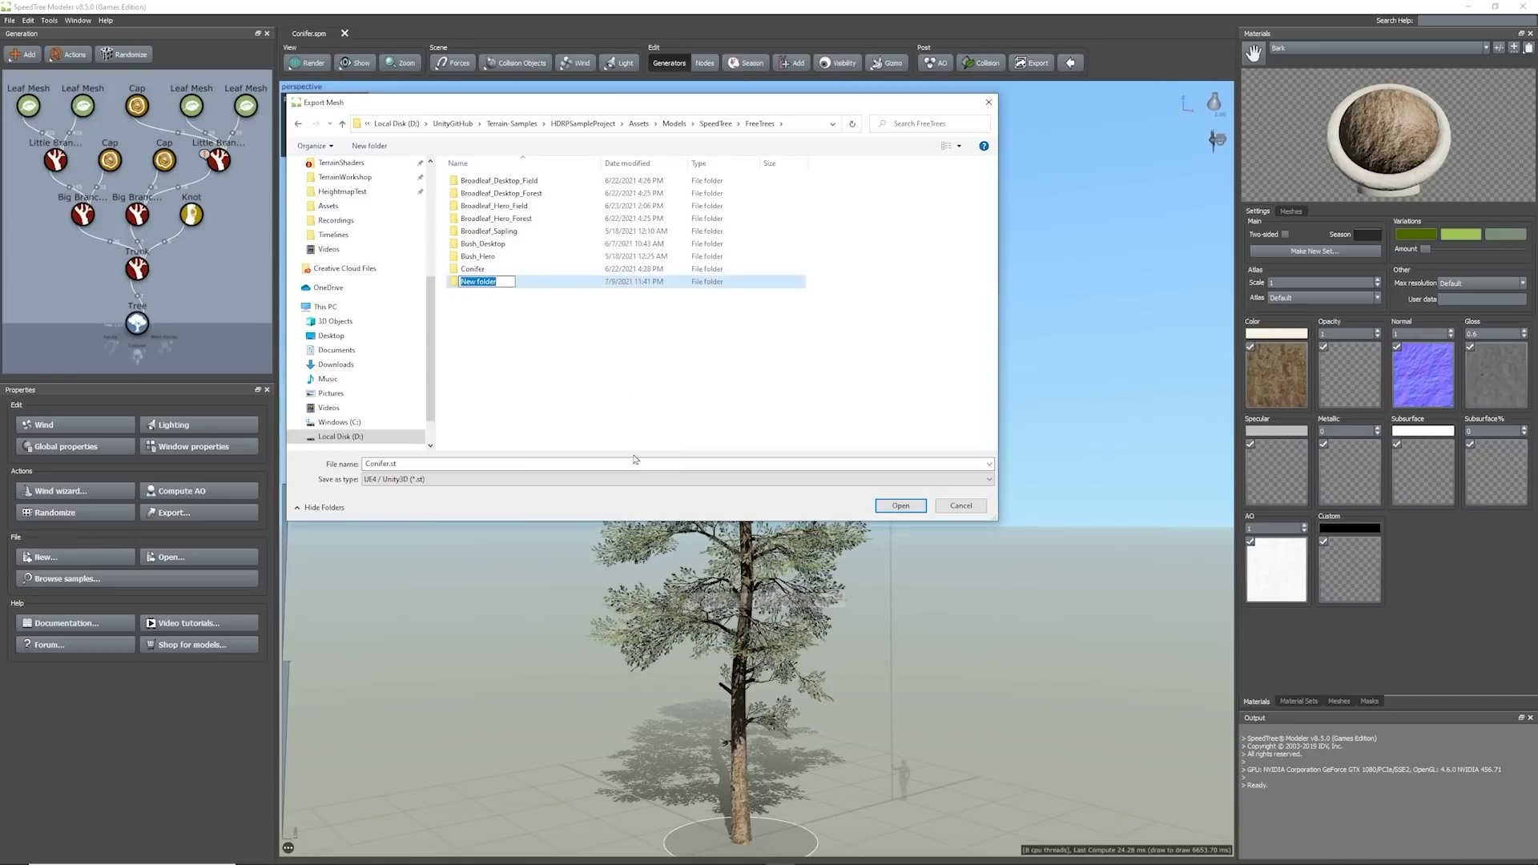
pyautogui.write('ConiferExport')
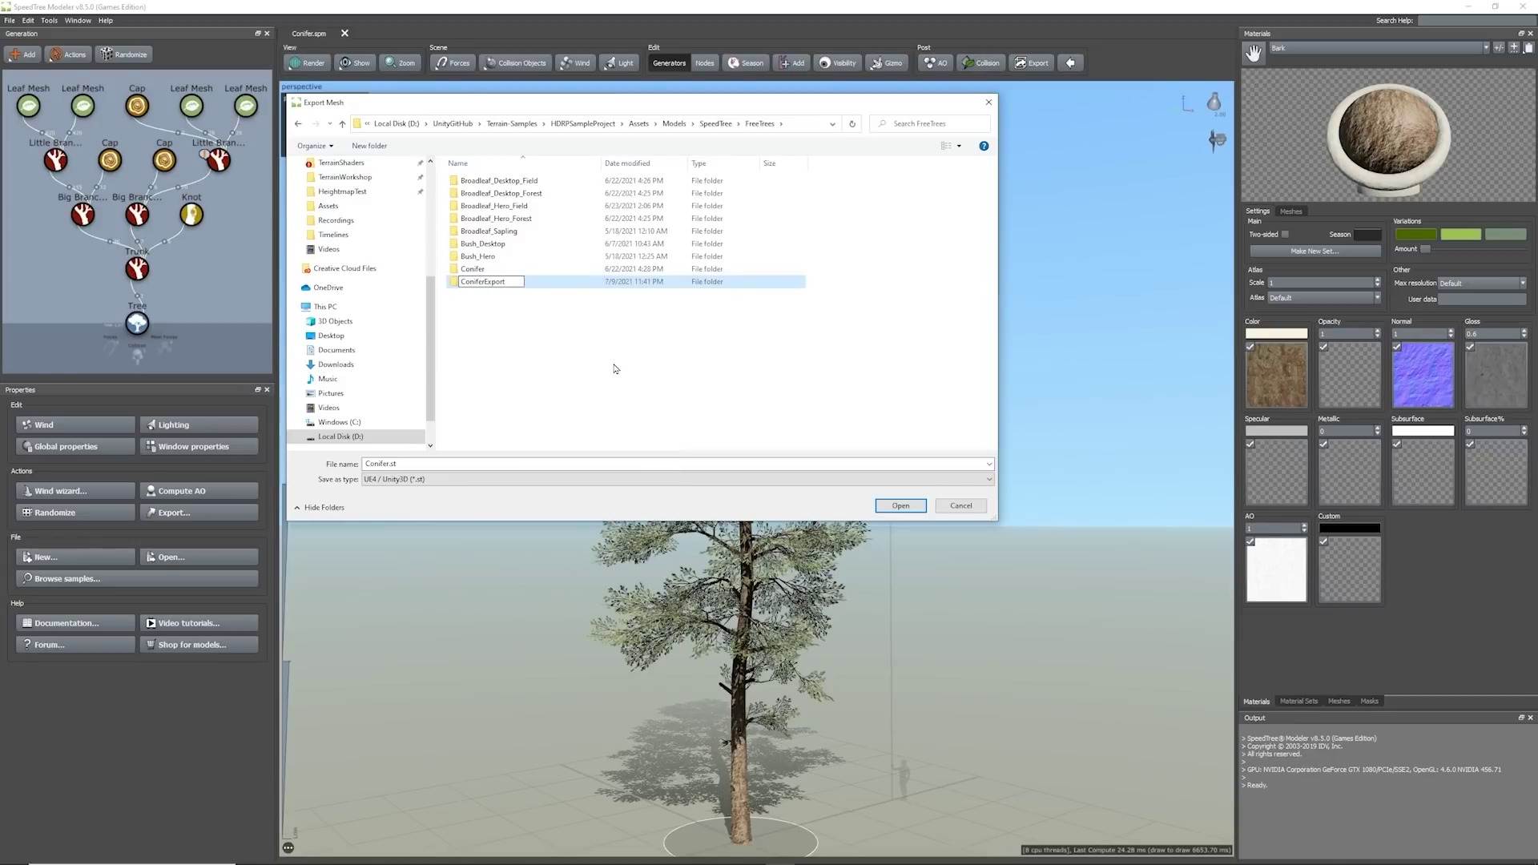
pyautogui.press('Return')
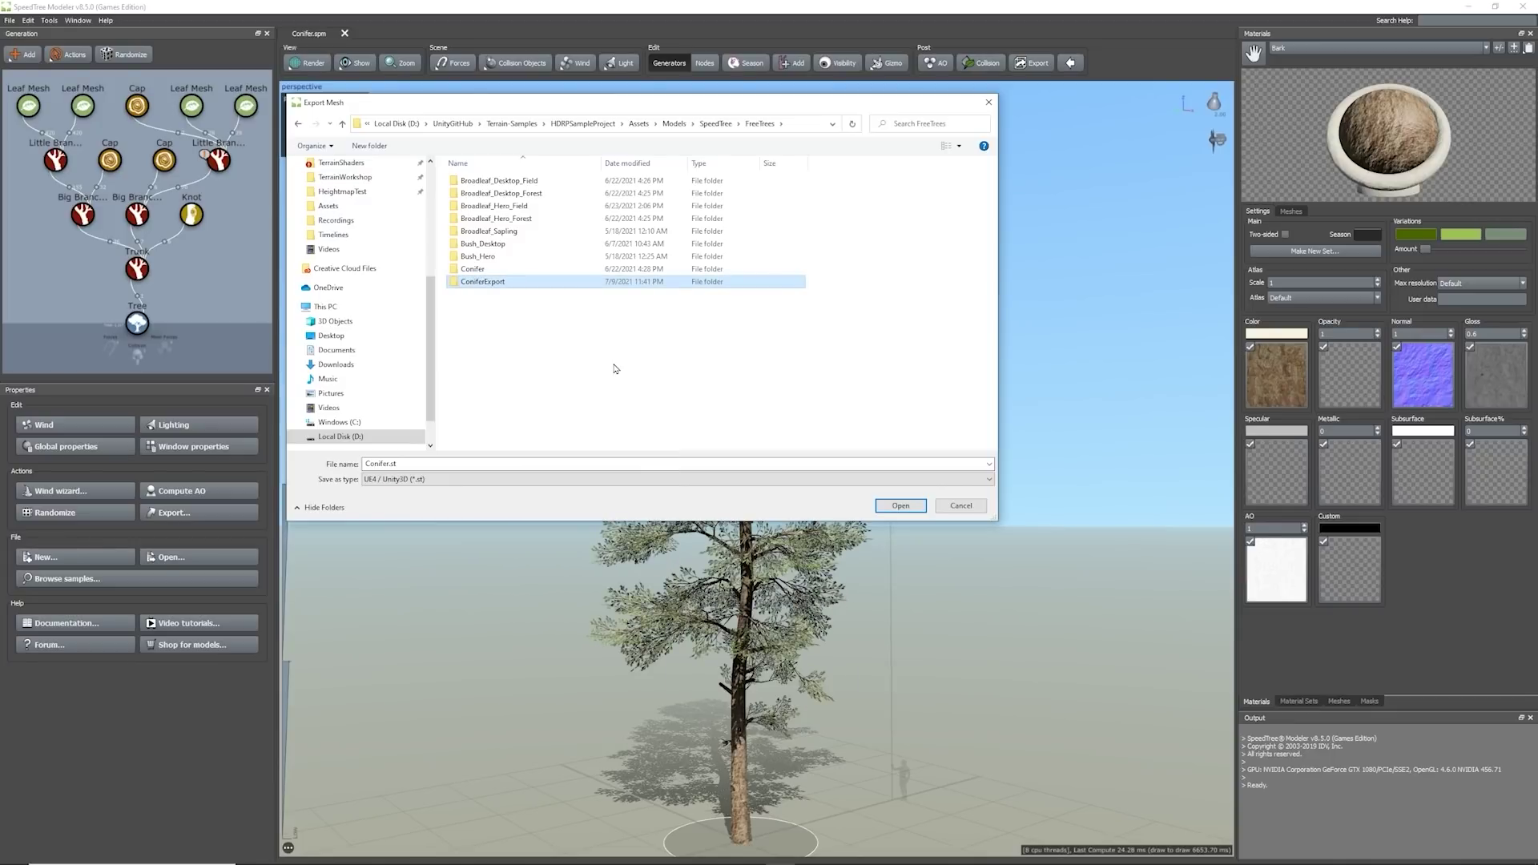
pyautogui.click(901, 506)
pyautogui.click(899, 508)
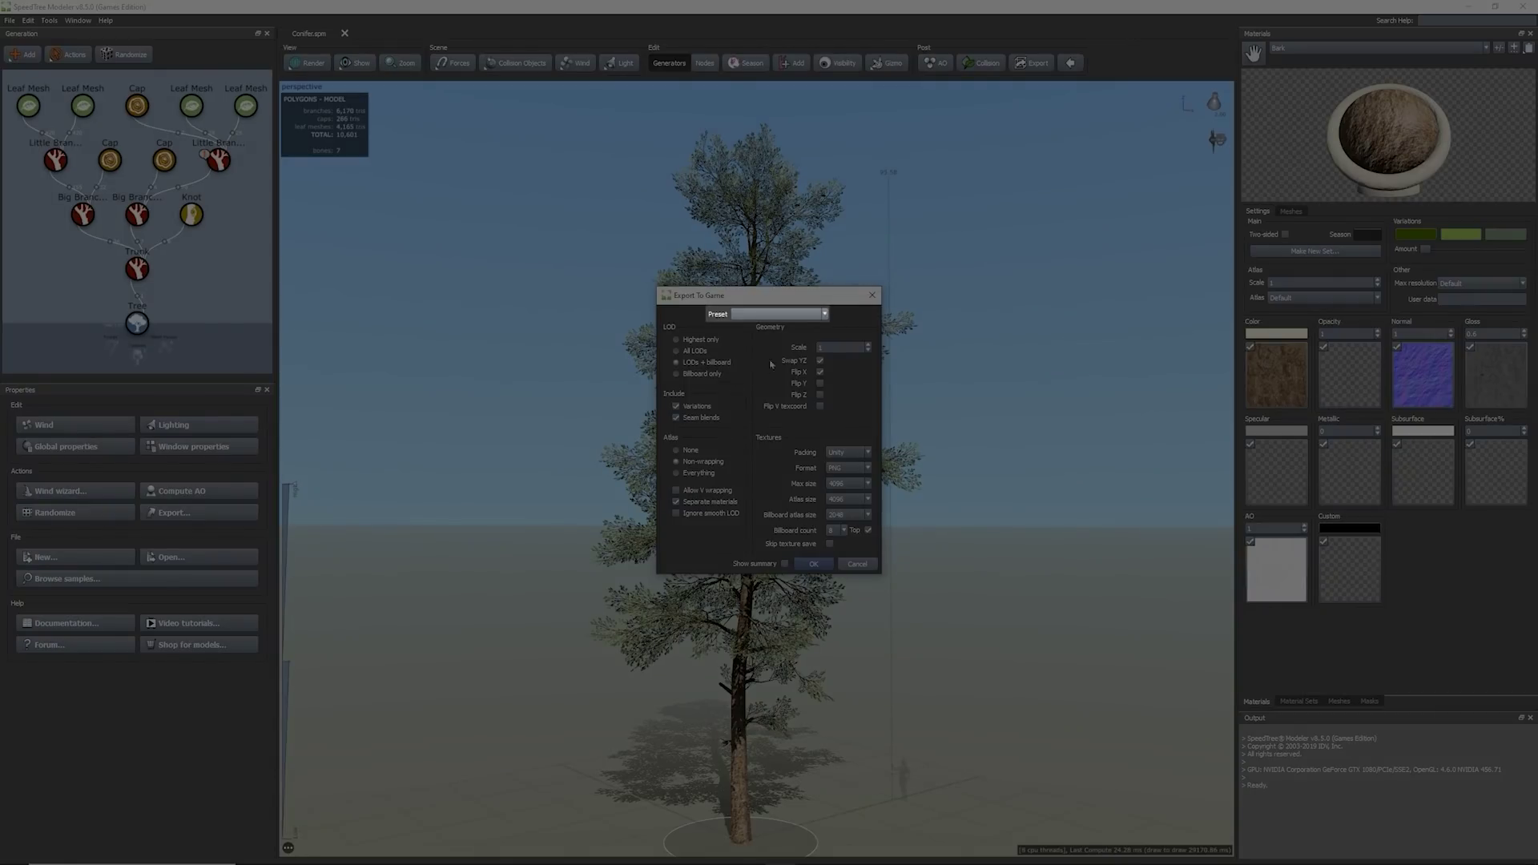
# Step: Export the conifer with the Unity preset and the atlas option set to Everything
pyautogui.click(801, 314)
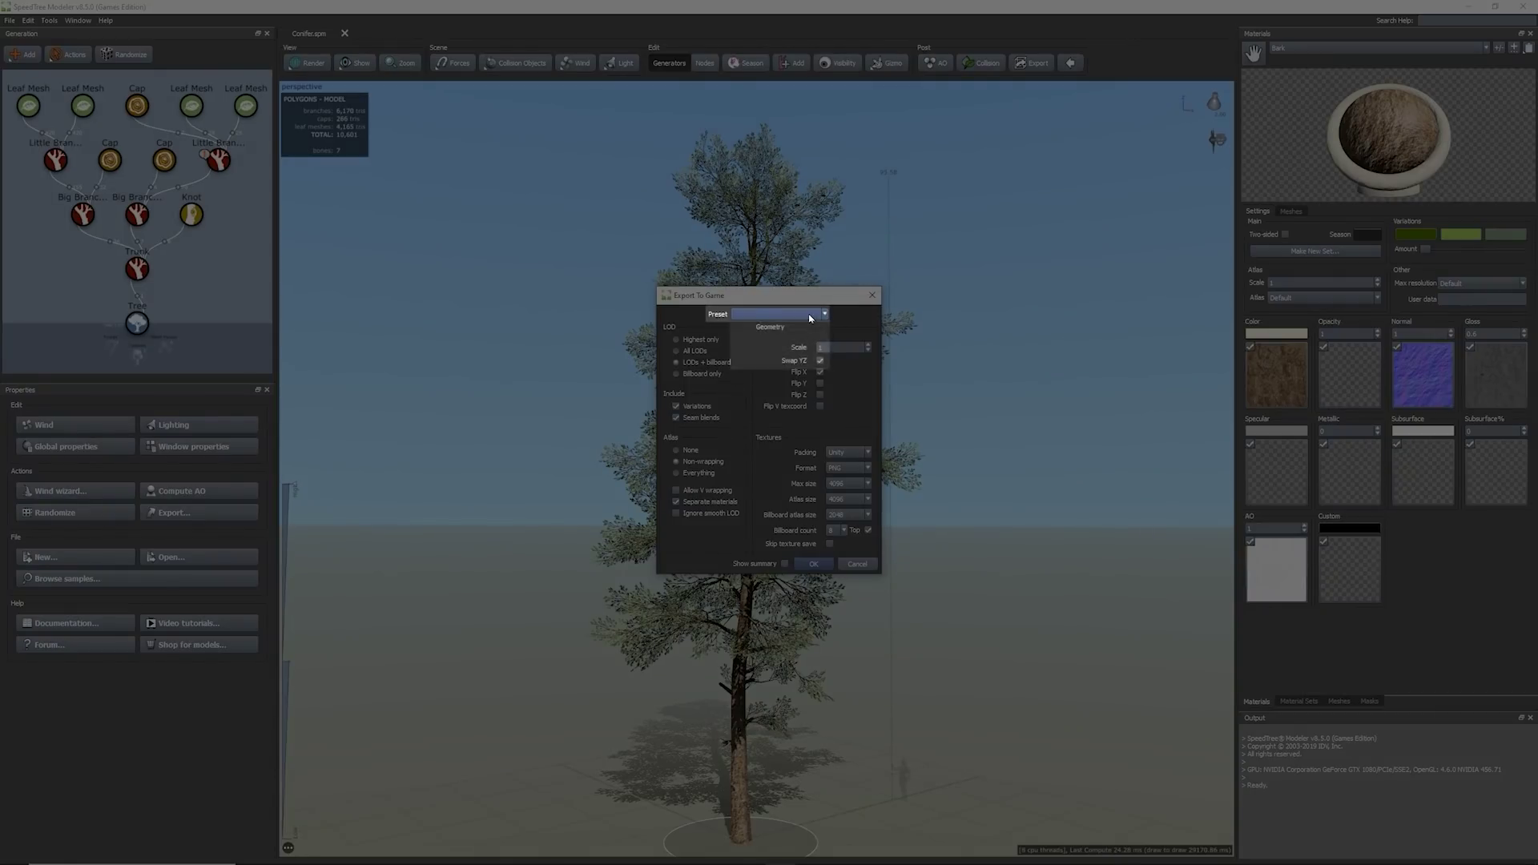
pyautogui.click(766, 362)
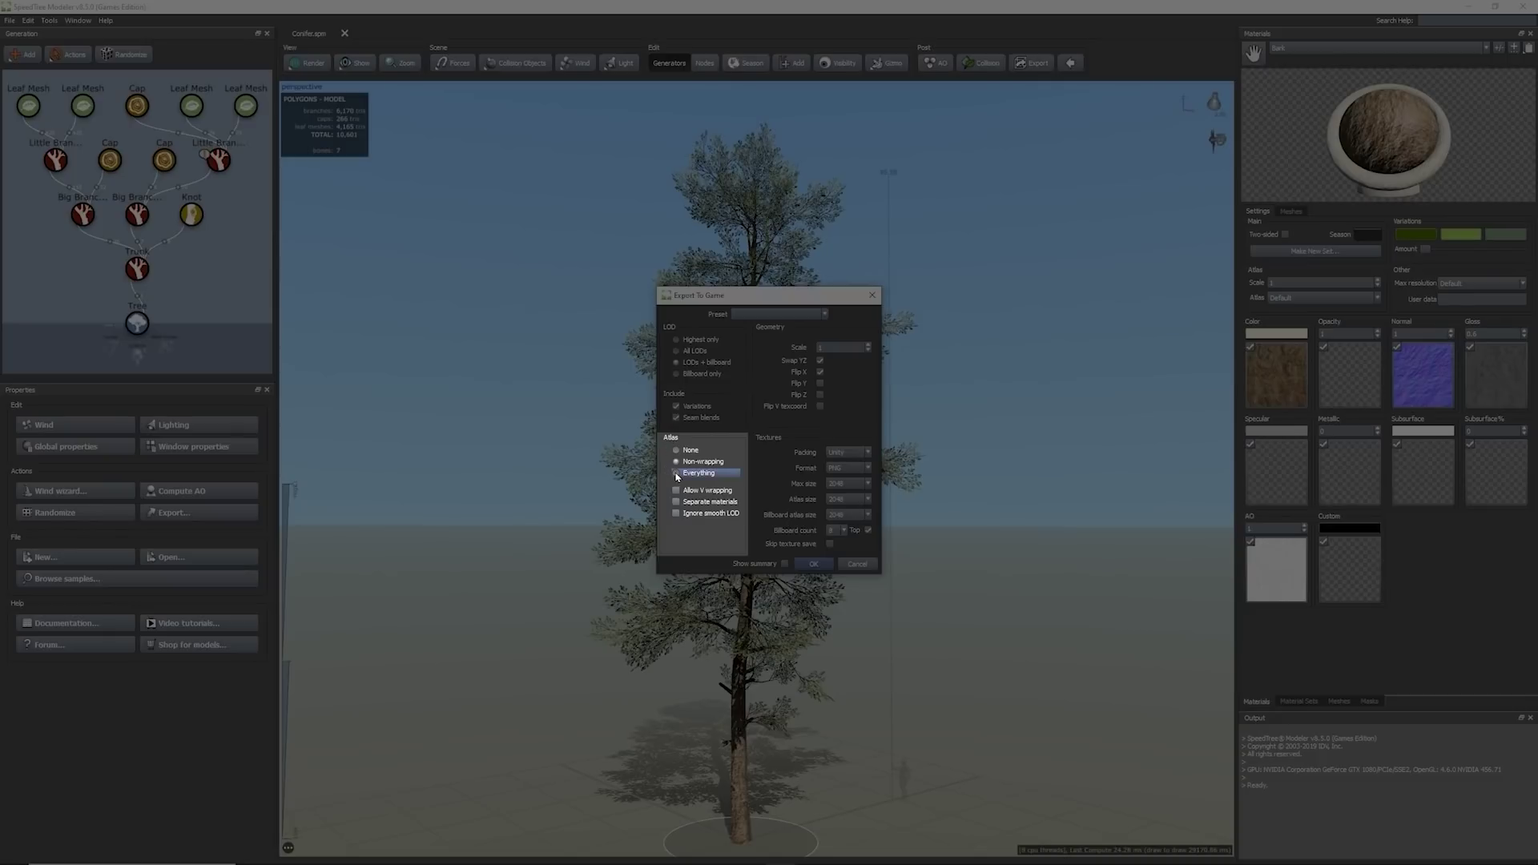
pyautogui.click(677, 474)
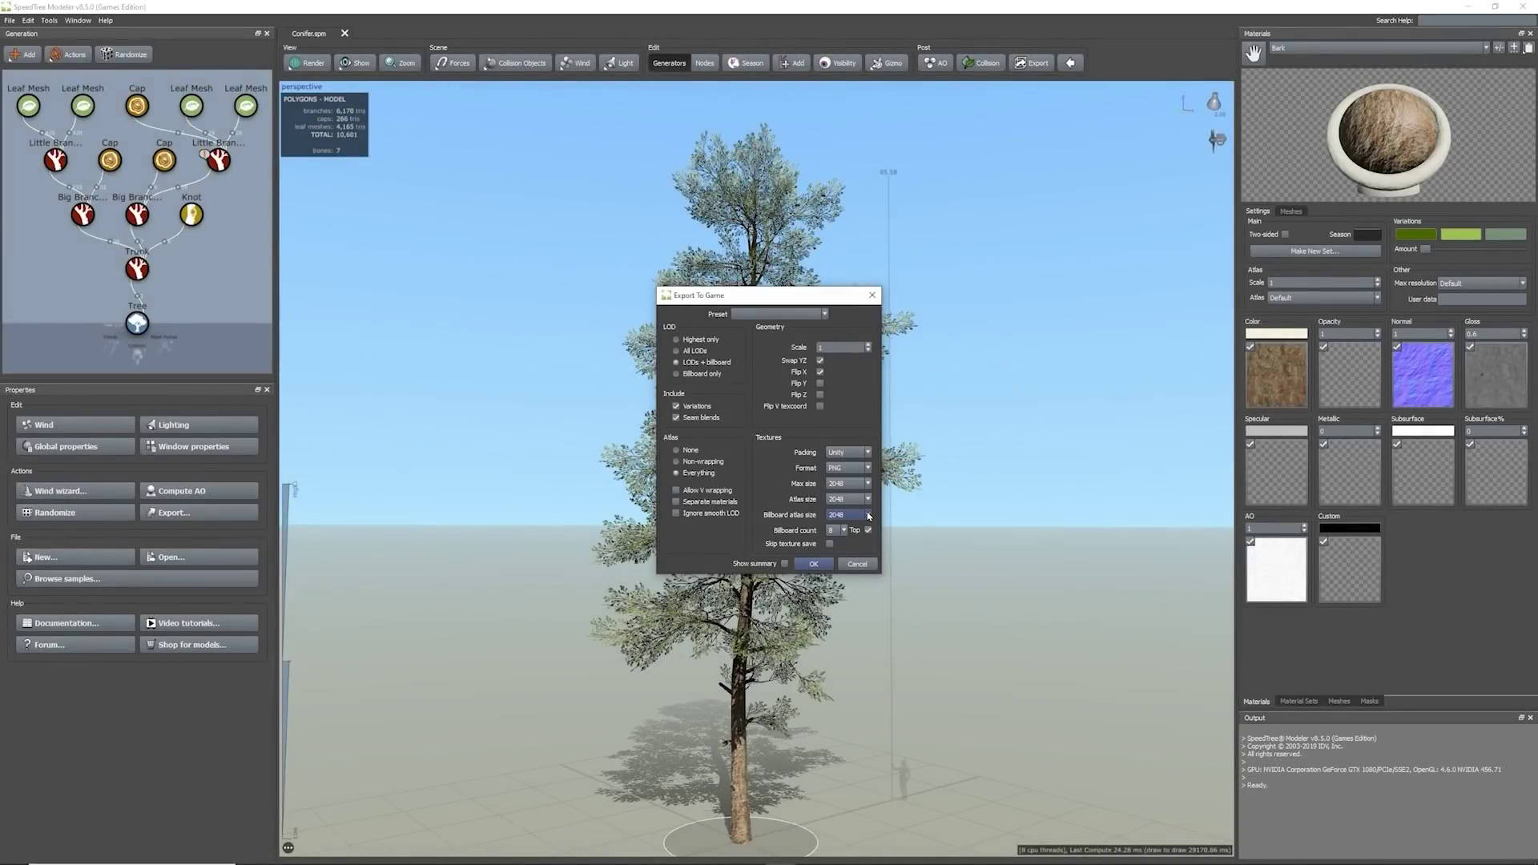
pyautogui.click(814, 564)
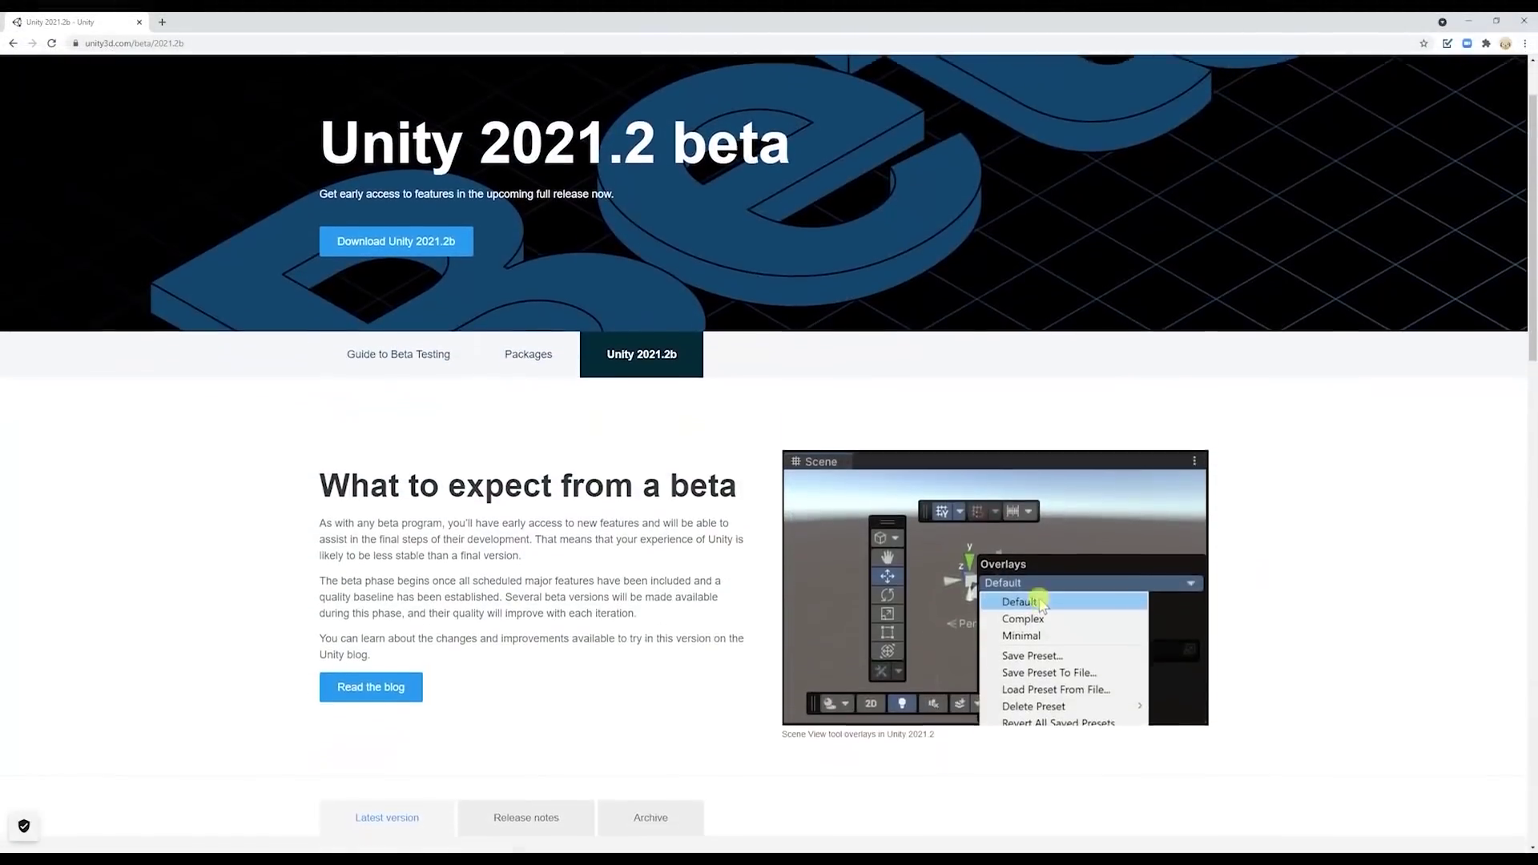
# Step: Switch to the browser and look through the Unity 2021.2 beta page's downloads and resources
pyautogui.scroll(-3, 769, 433)
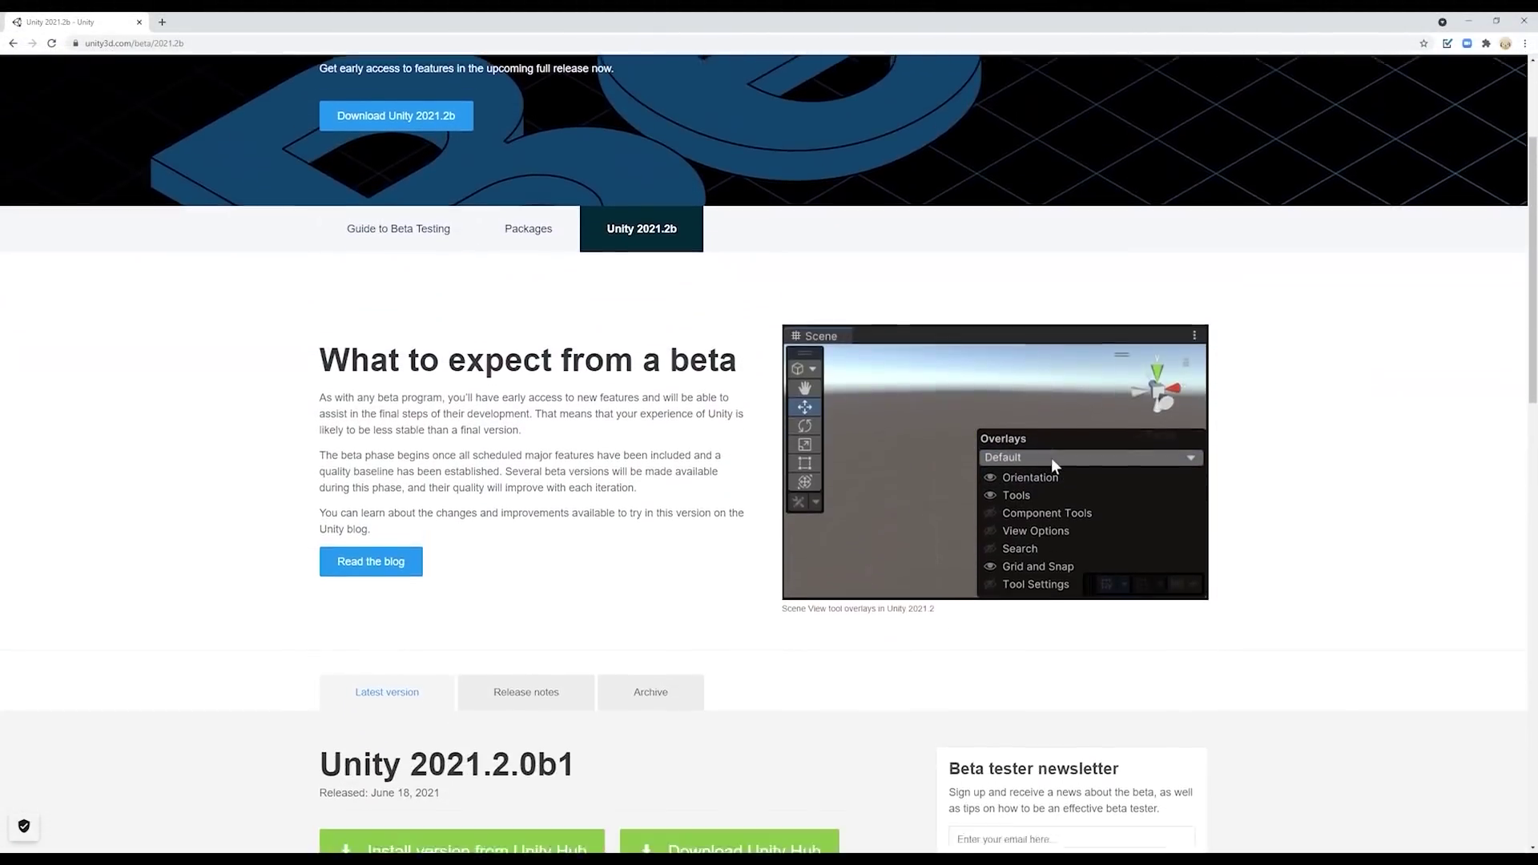
pyautogui.scroll(-3, 769, 433)
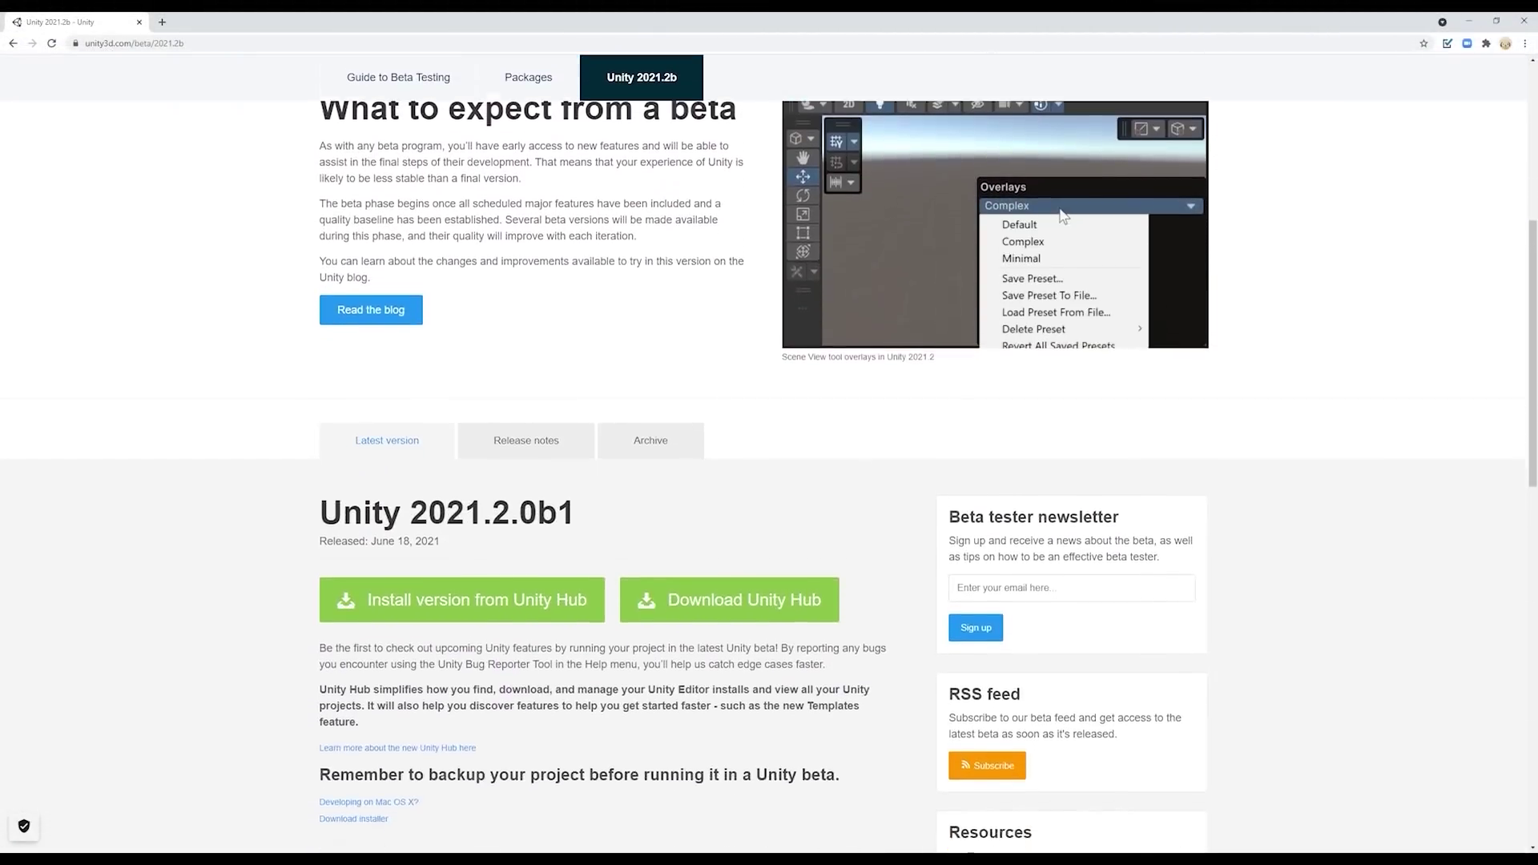
pyautogui.scroll(-3, 769, 433)
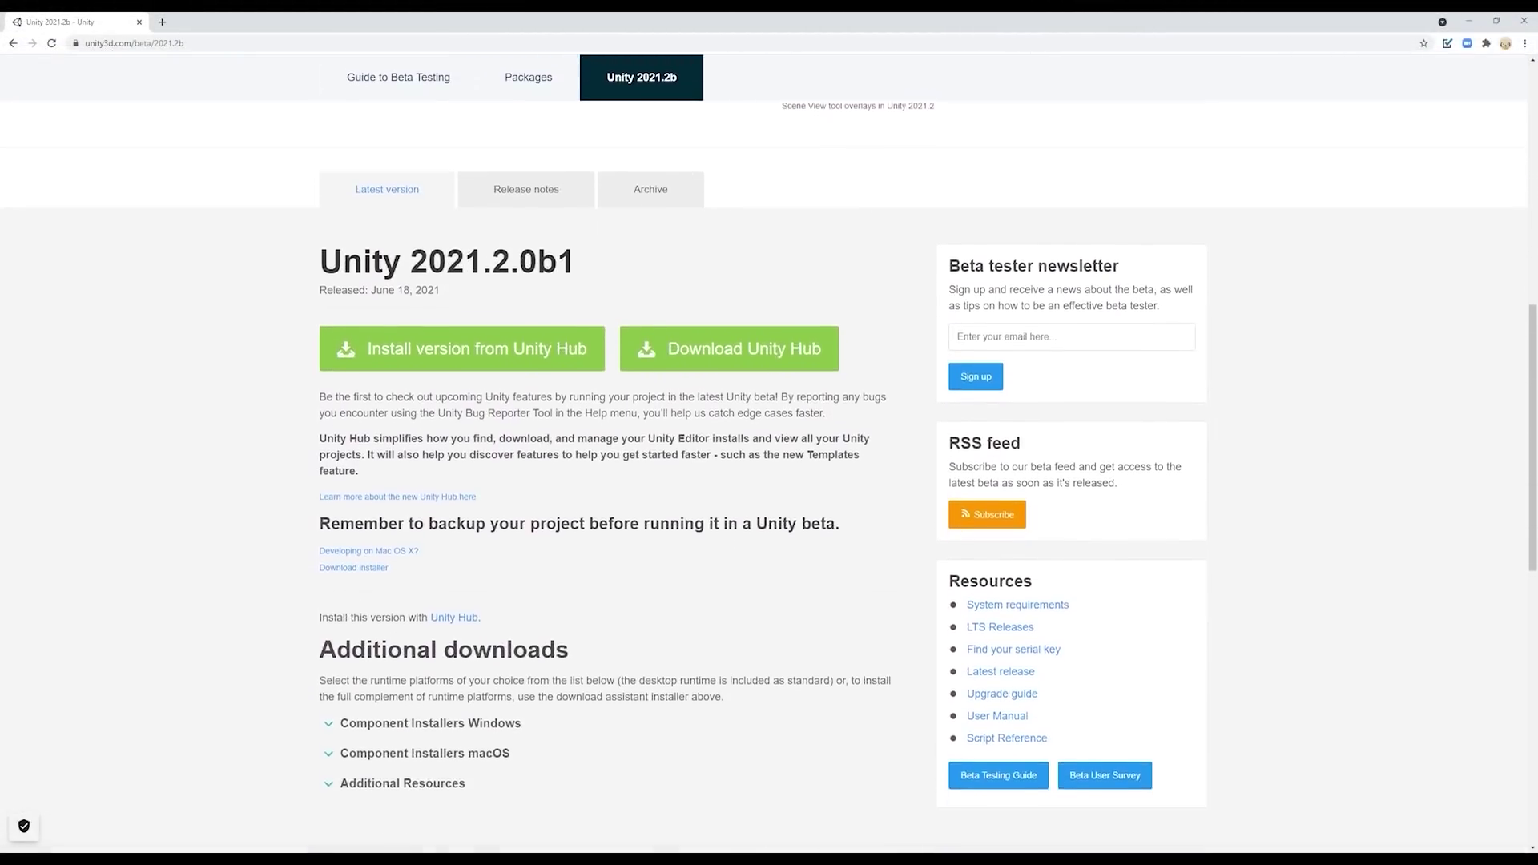
pyautogui.scroll(-3, 769, 432)
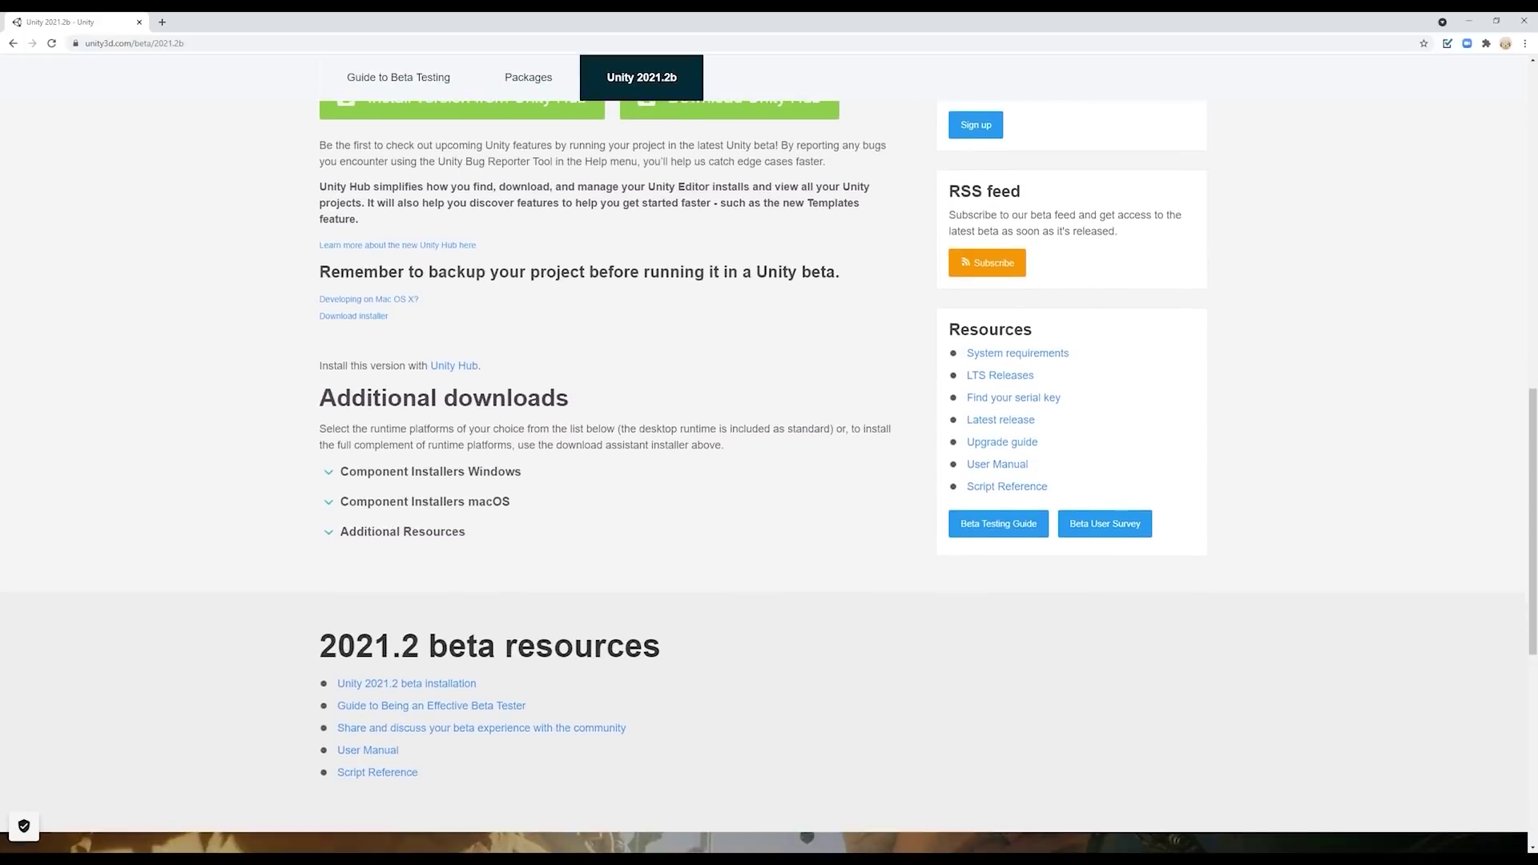
pyautogui.scroll(-3, 769, 433)
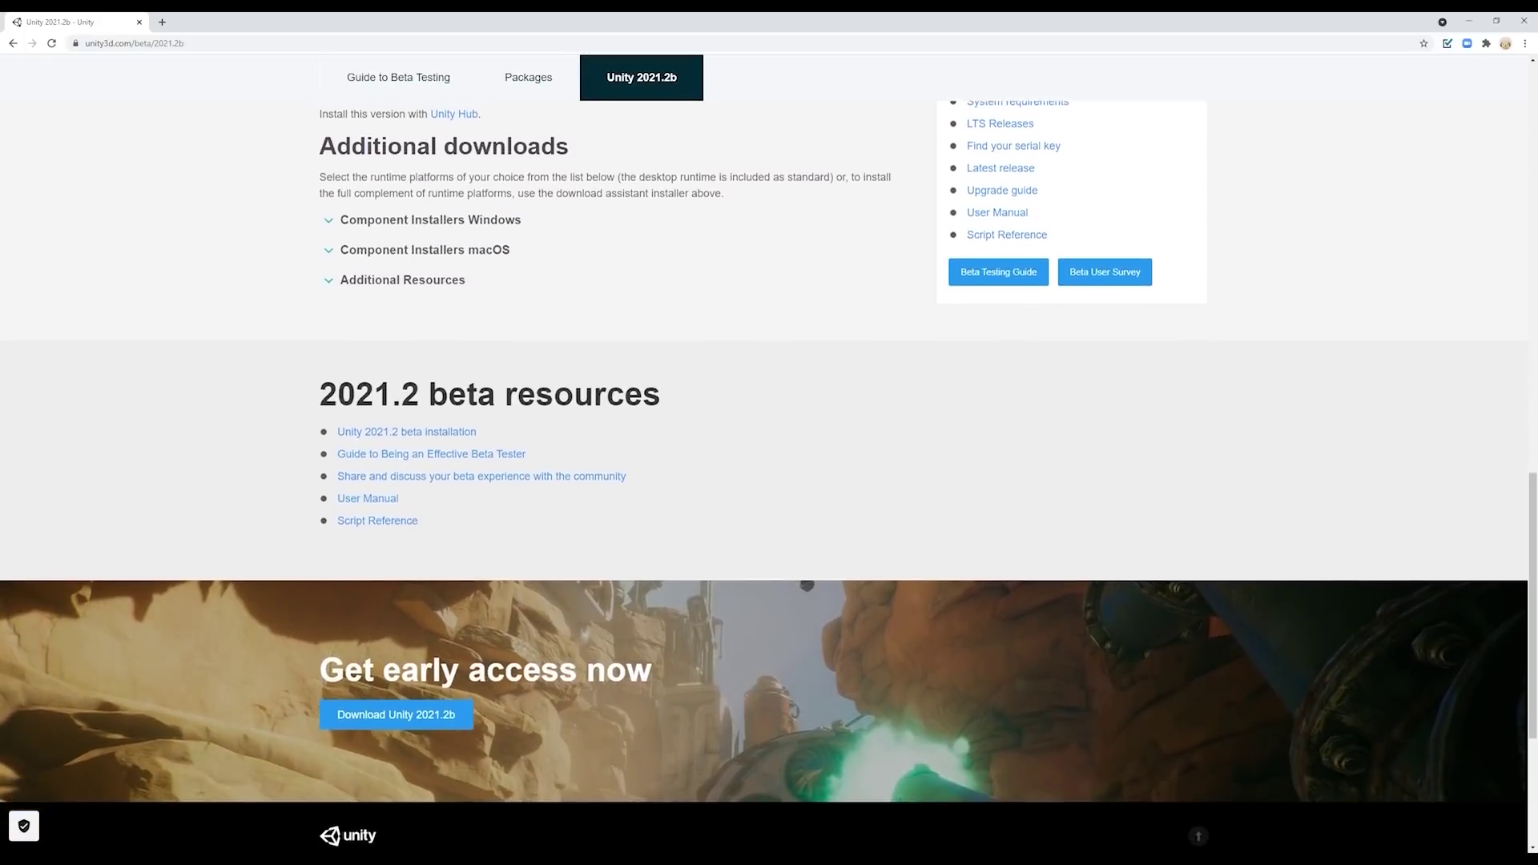
pyautogui.scroll(-2, 769, 432)
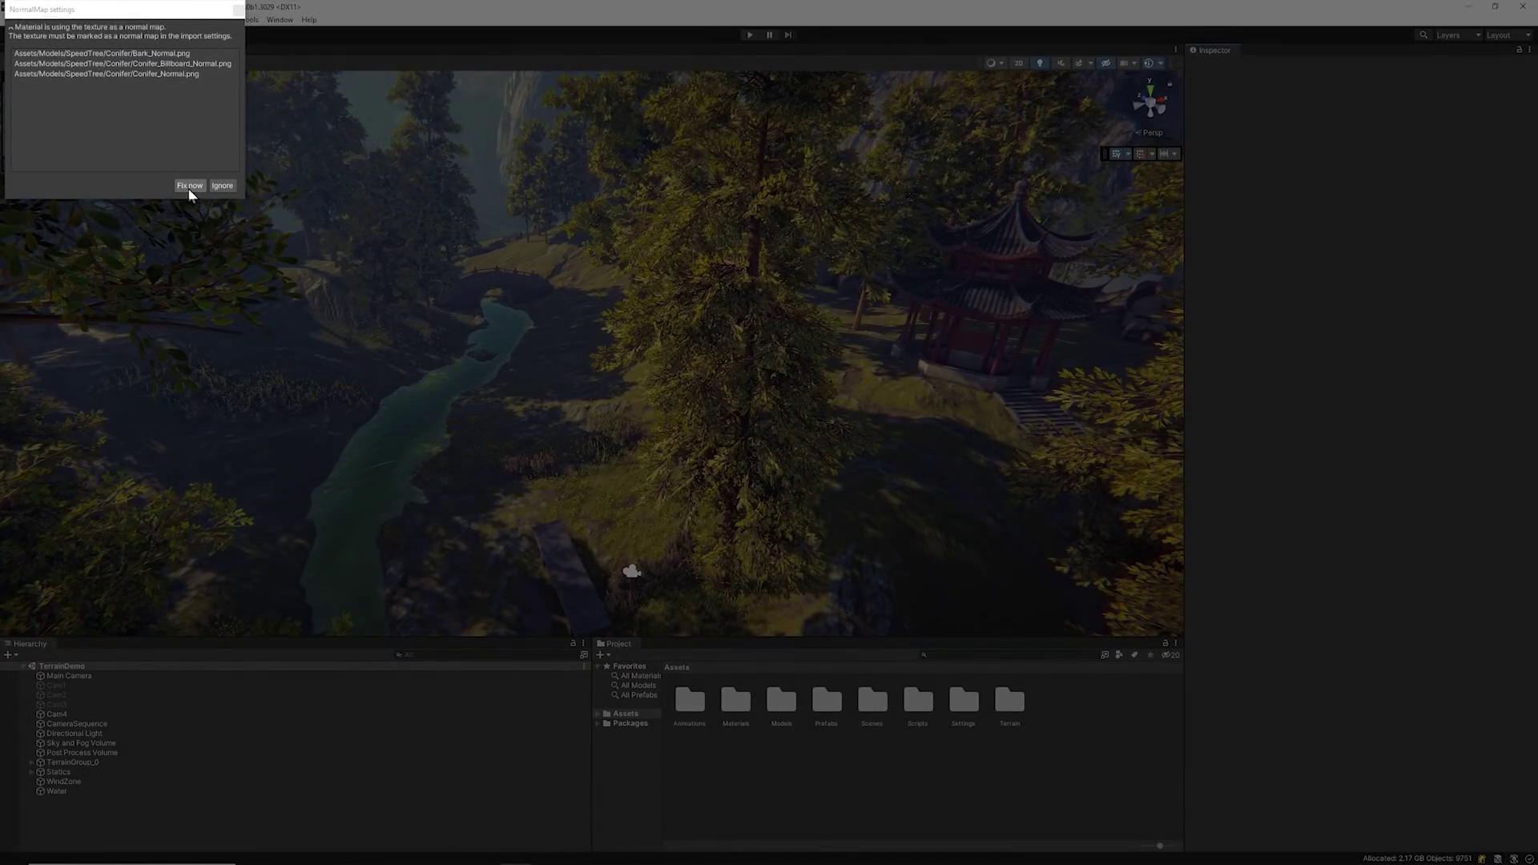
# Step: Switch to Unity and fix the normal map import settings of the listed conifer textures
pyautogui.click(190, 187)
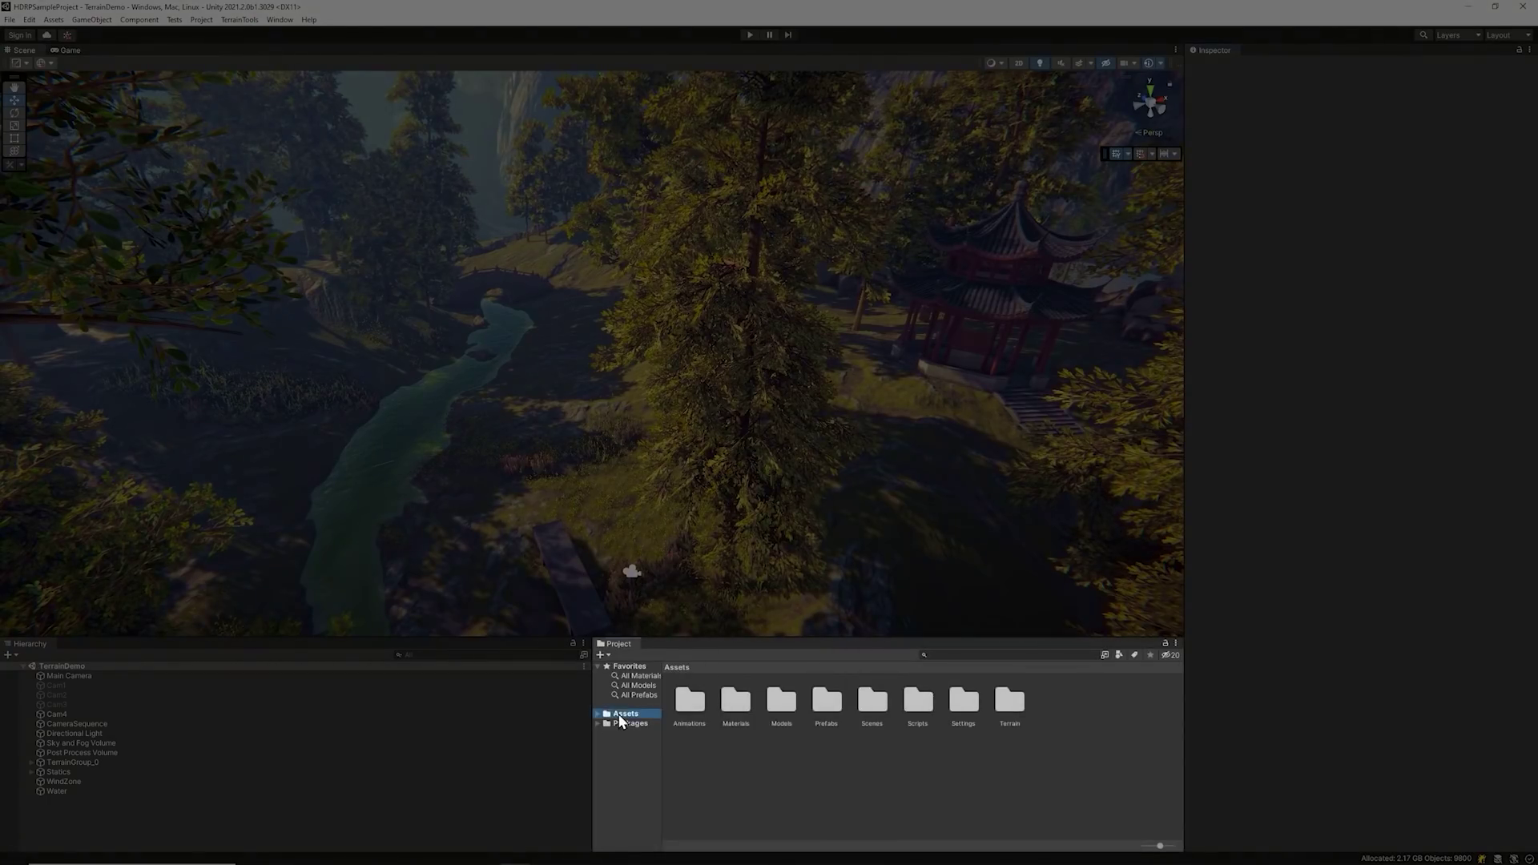
# Step: Extract the embedded materials of the Conifer model in Models/SpeedTree/Conifer into that same folder
pyautogui.doubleClick(619, 714)
pyautogui.click(639, 791)
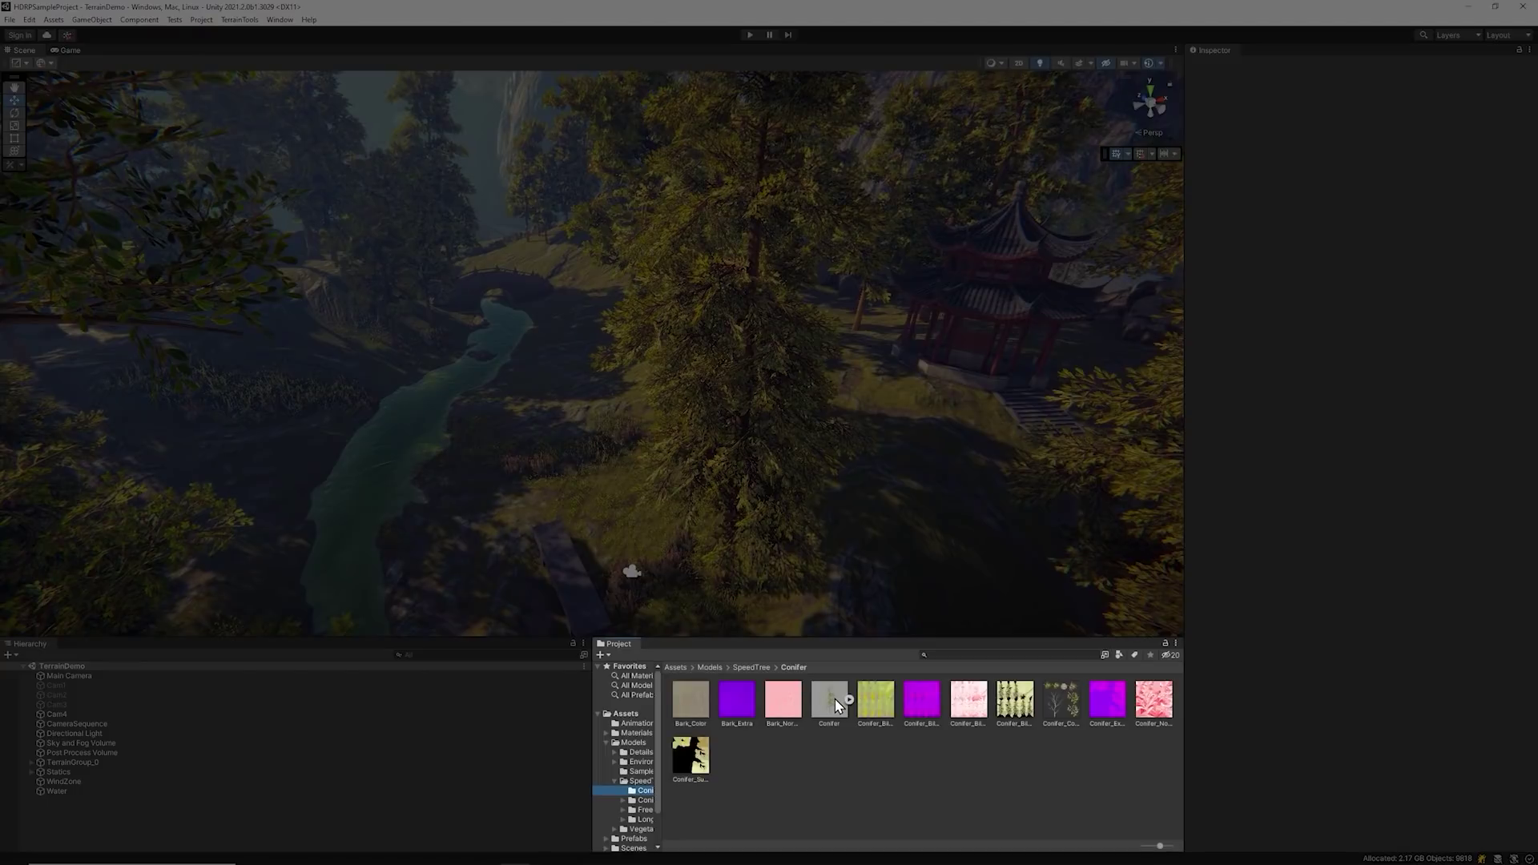
pyautogui.click(830, 699)
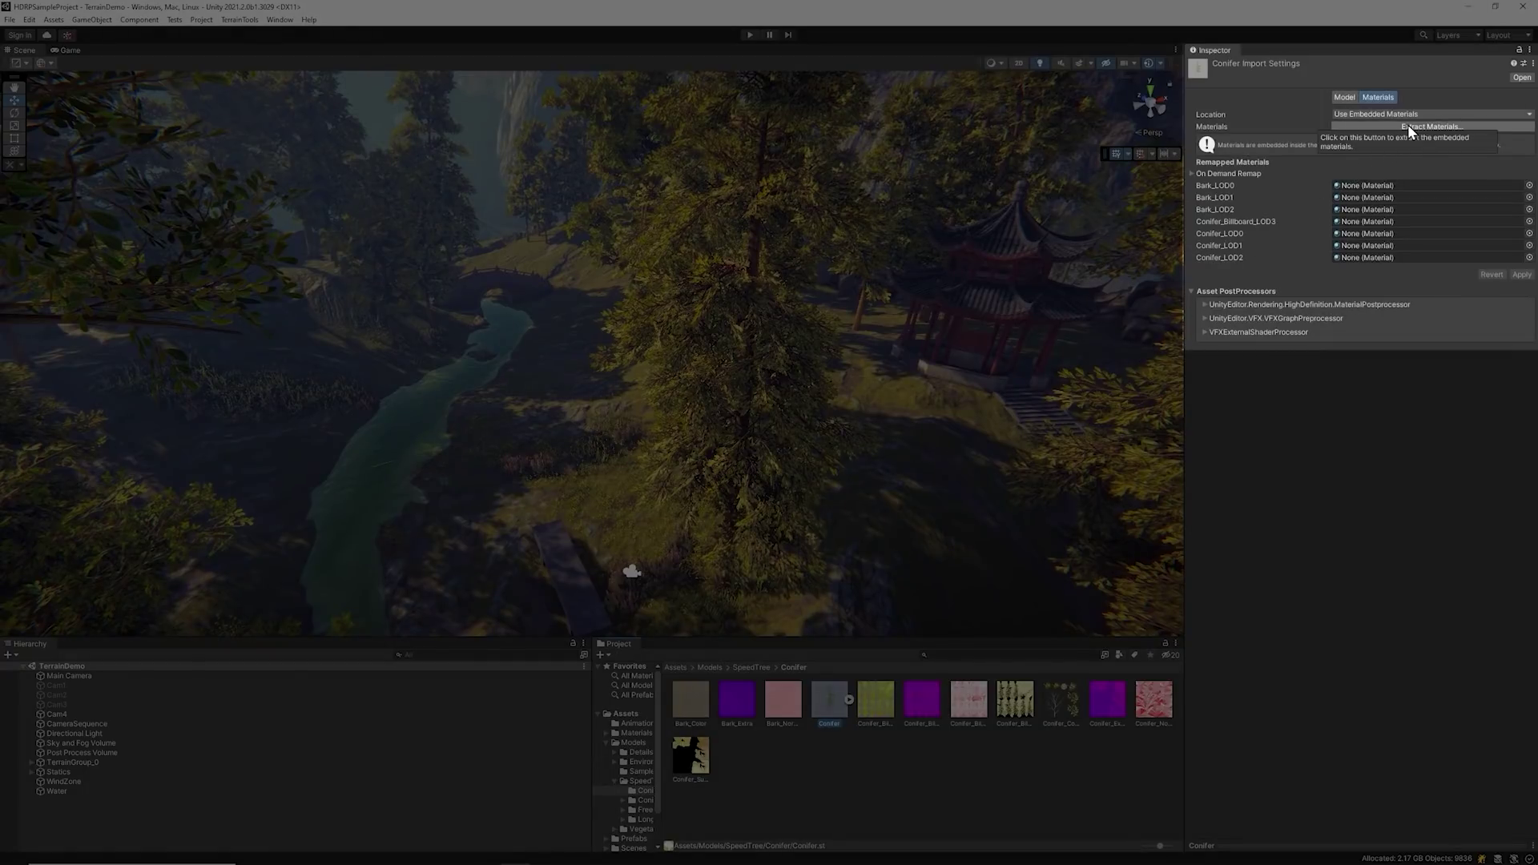
pyautogui.click(1406, 126)
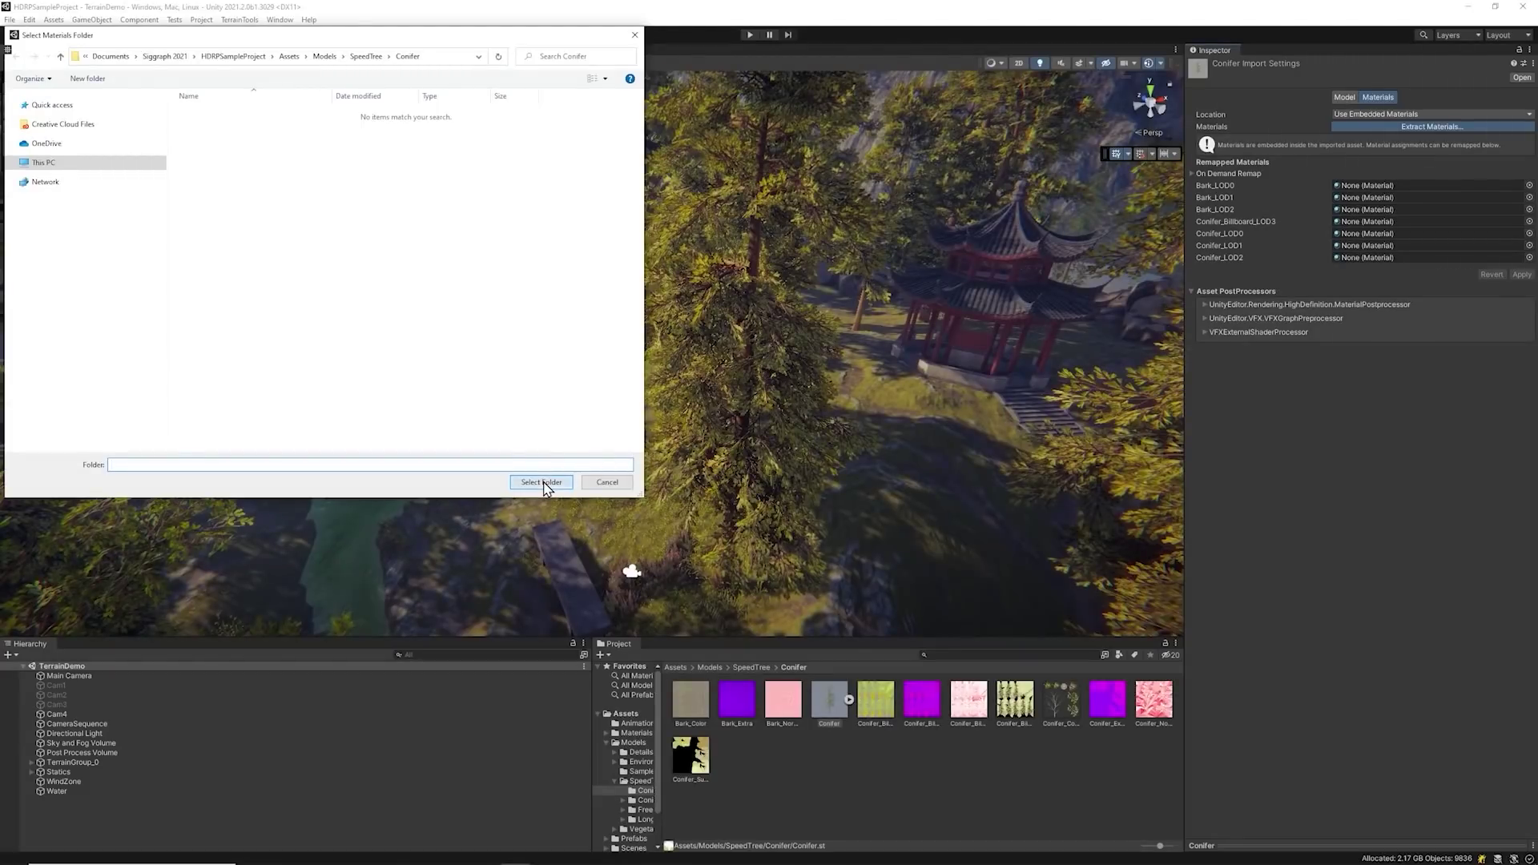
pyautogui.click(542, 483)
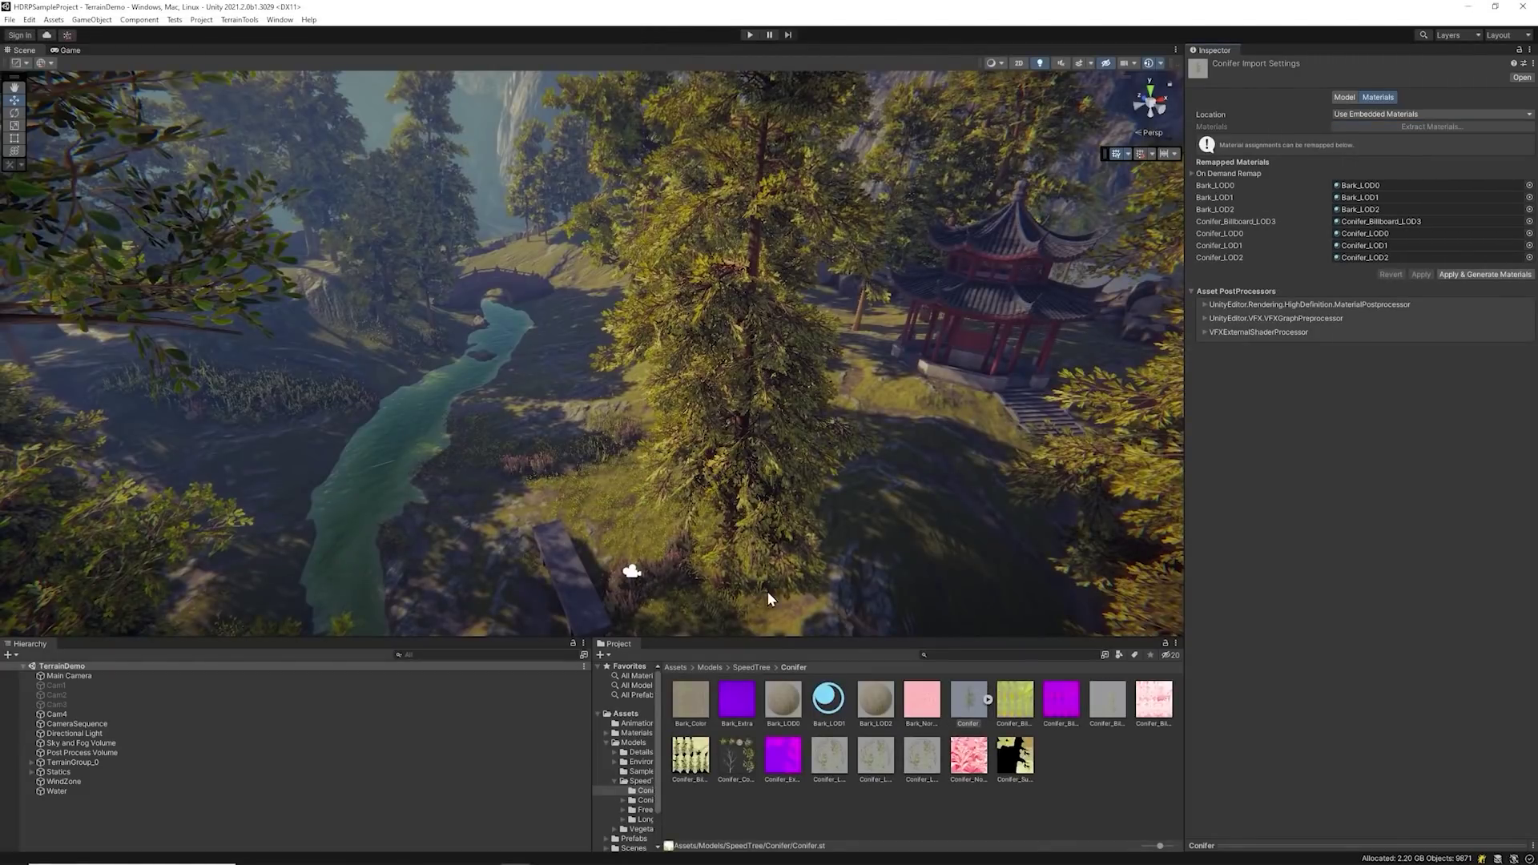
# Step: Inspect the extracted Bark_LOD1 material and open its HDRP/Nature/SpeedTree8 shader for editing
pyautogui.click(829, 699)
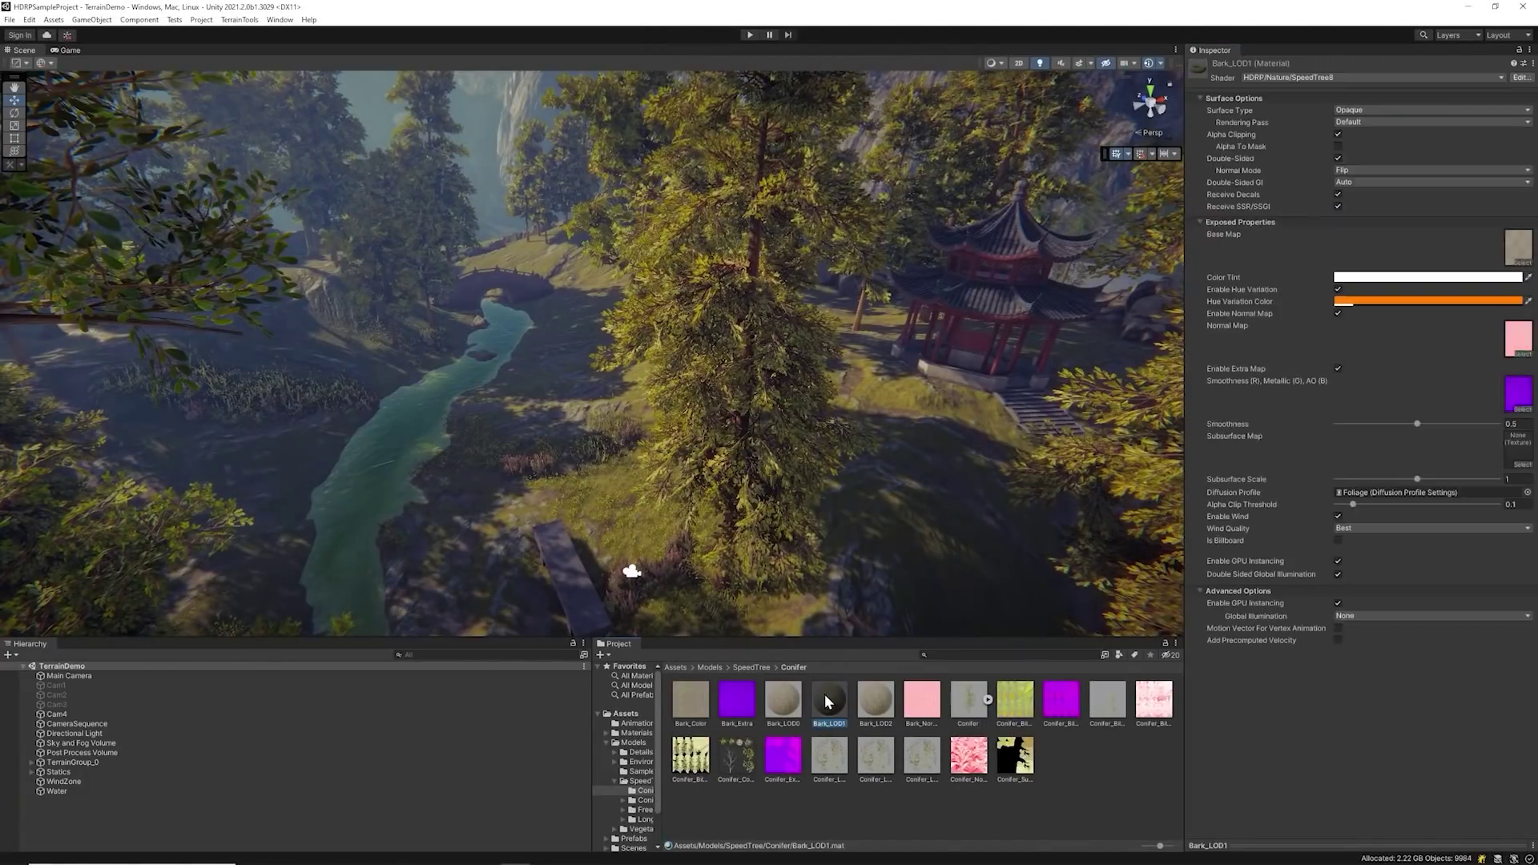
pyautogui.click(1519, 79)
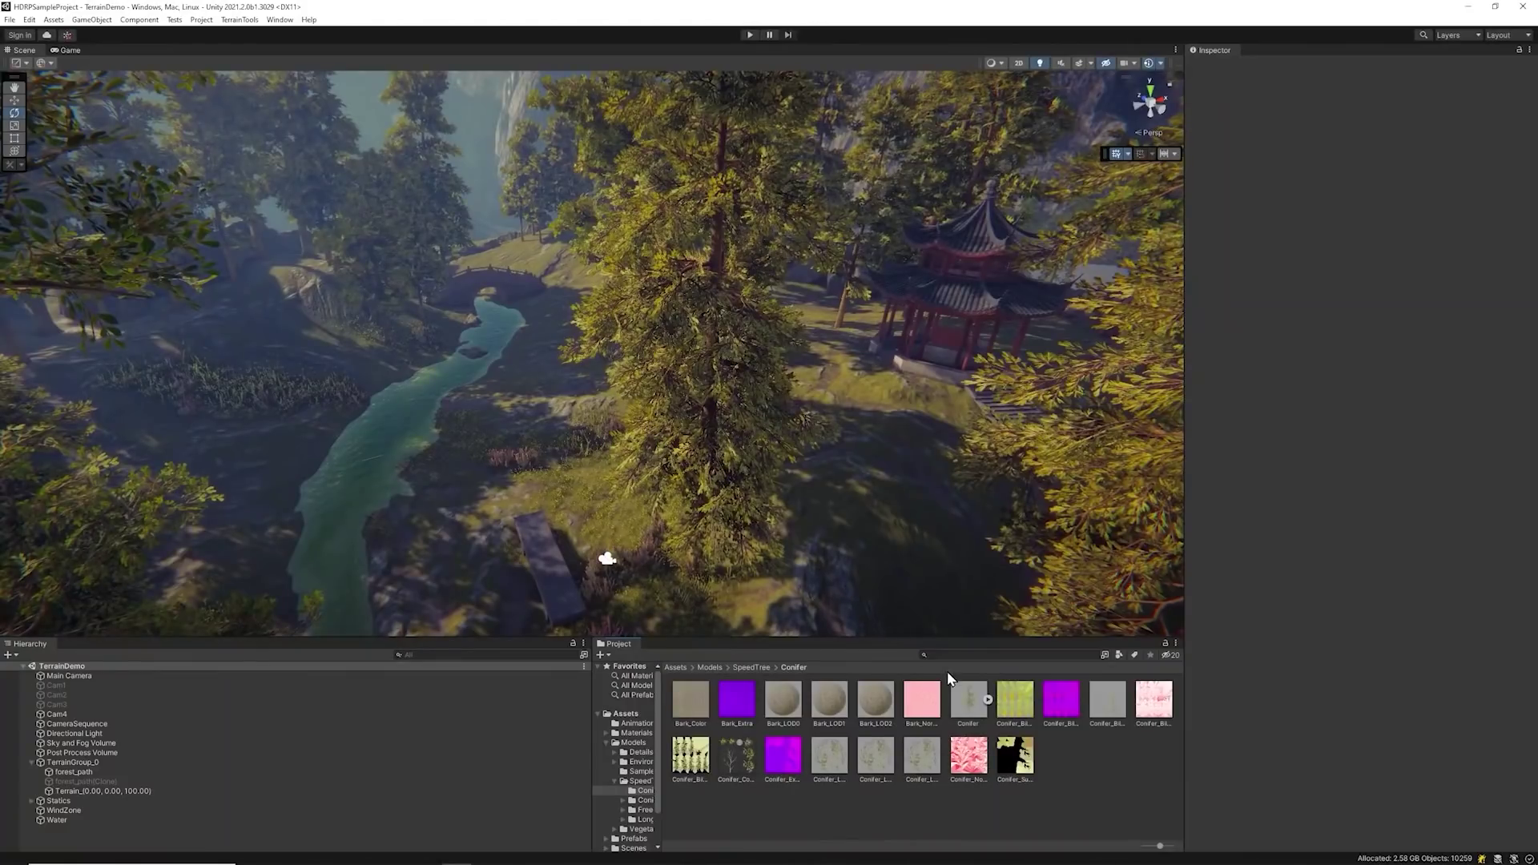
# Step: Place the Conifer model in the scene on the far side of the river and rotate it slightly
pyautogui.click(969, 699)
pyautogui.moveTo(978, 699); pyautogui.dragTo(233, 330)
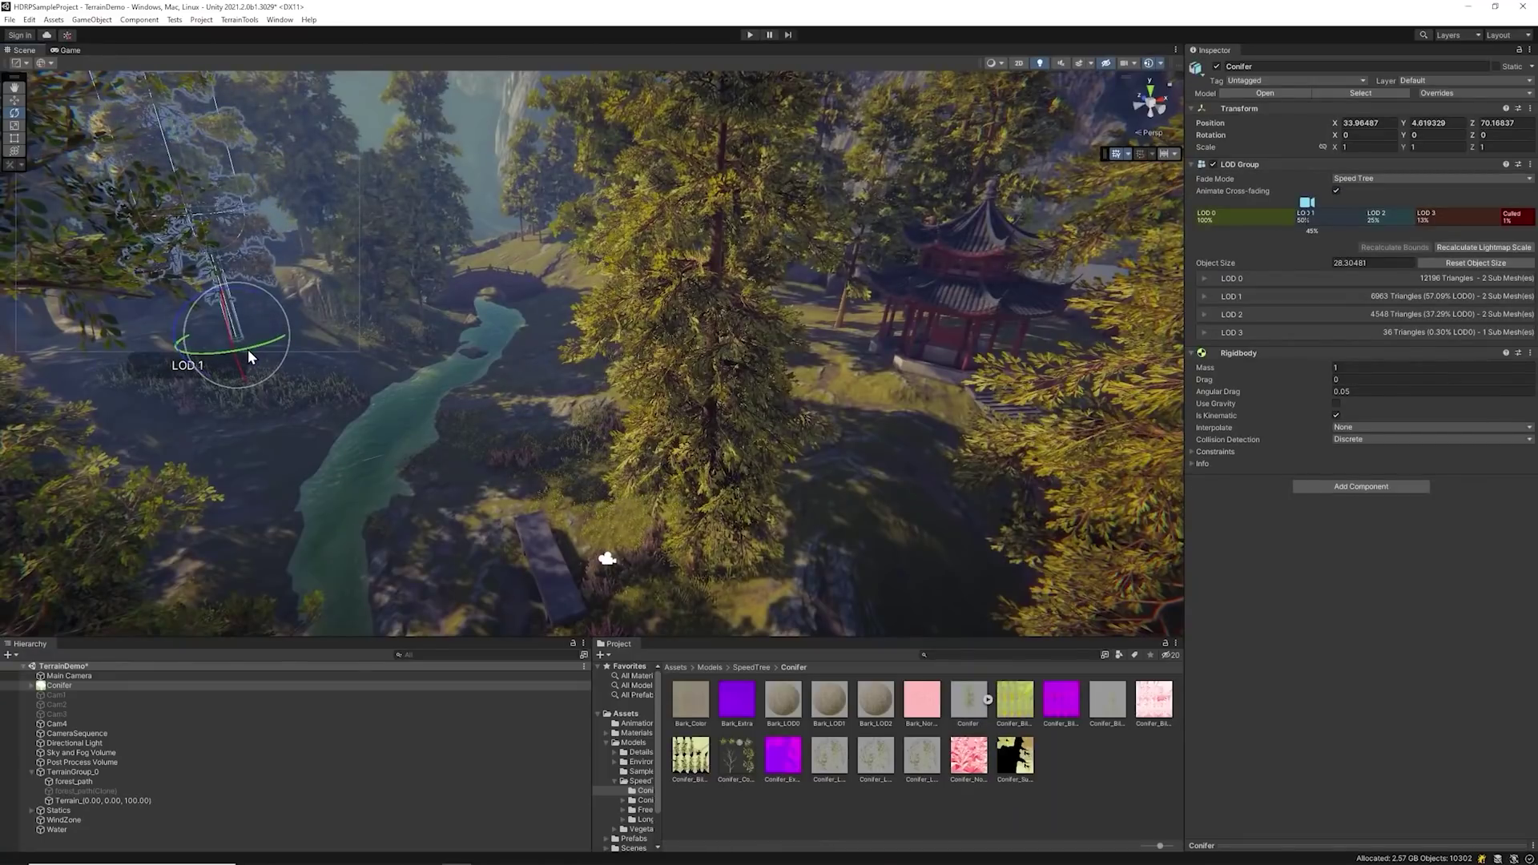
pyautogui.moveTo(248, 349); pyautogui.dragTo(240, 290)
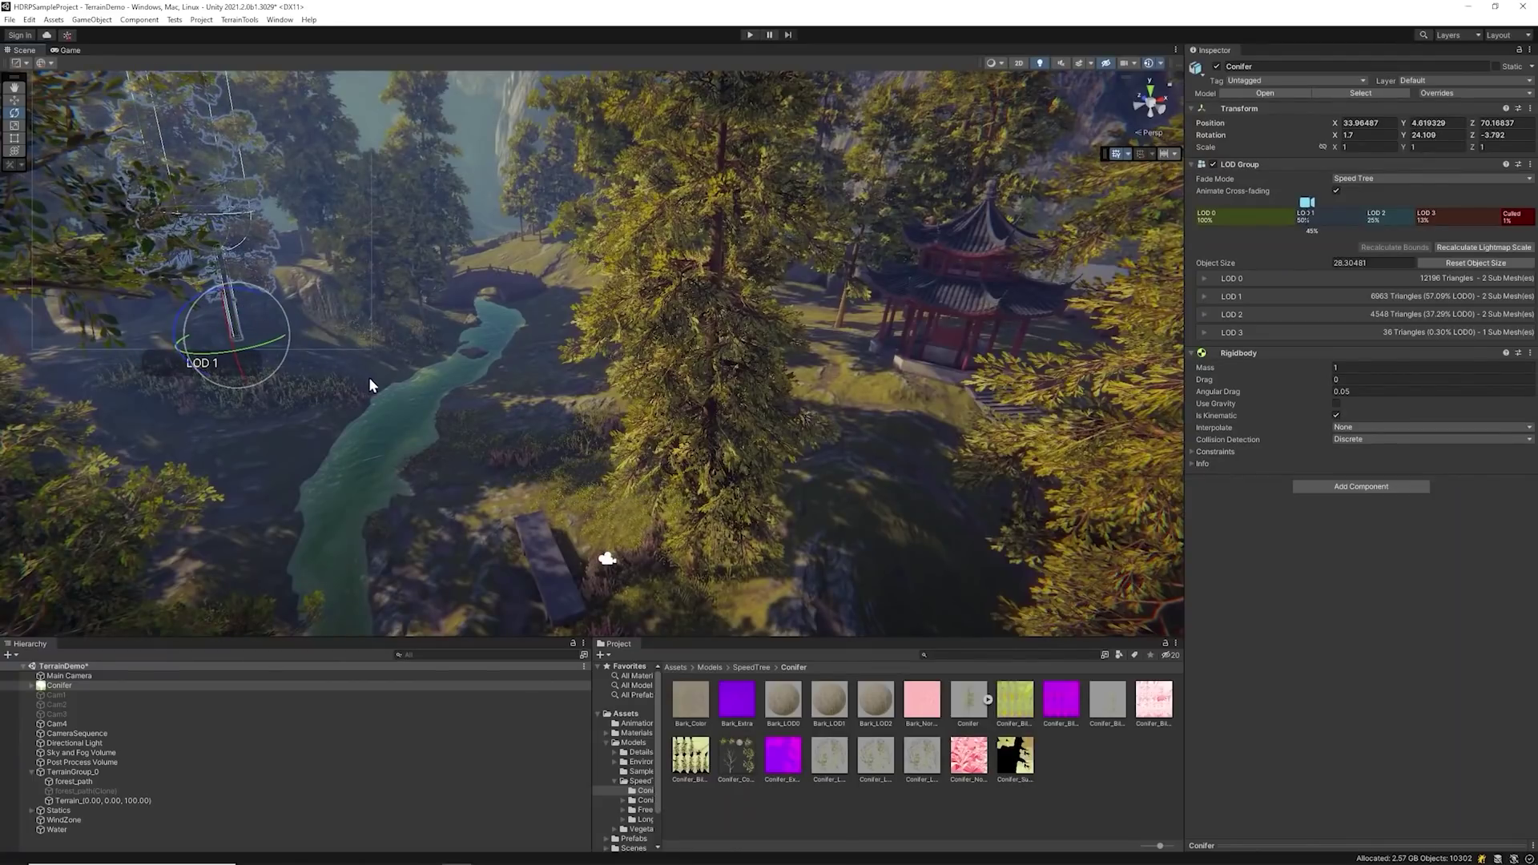
# Step: Add the Conifer prefab to the paintable trees of the forest_path terrain
pyautogui.click(490, 410)
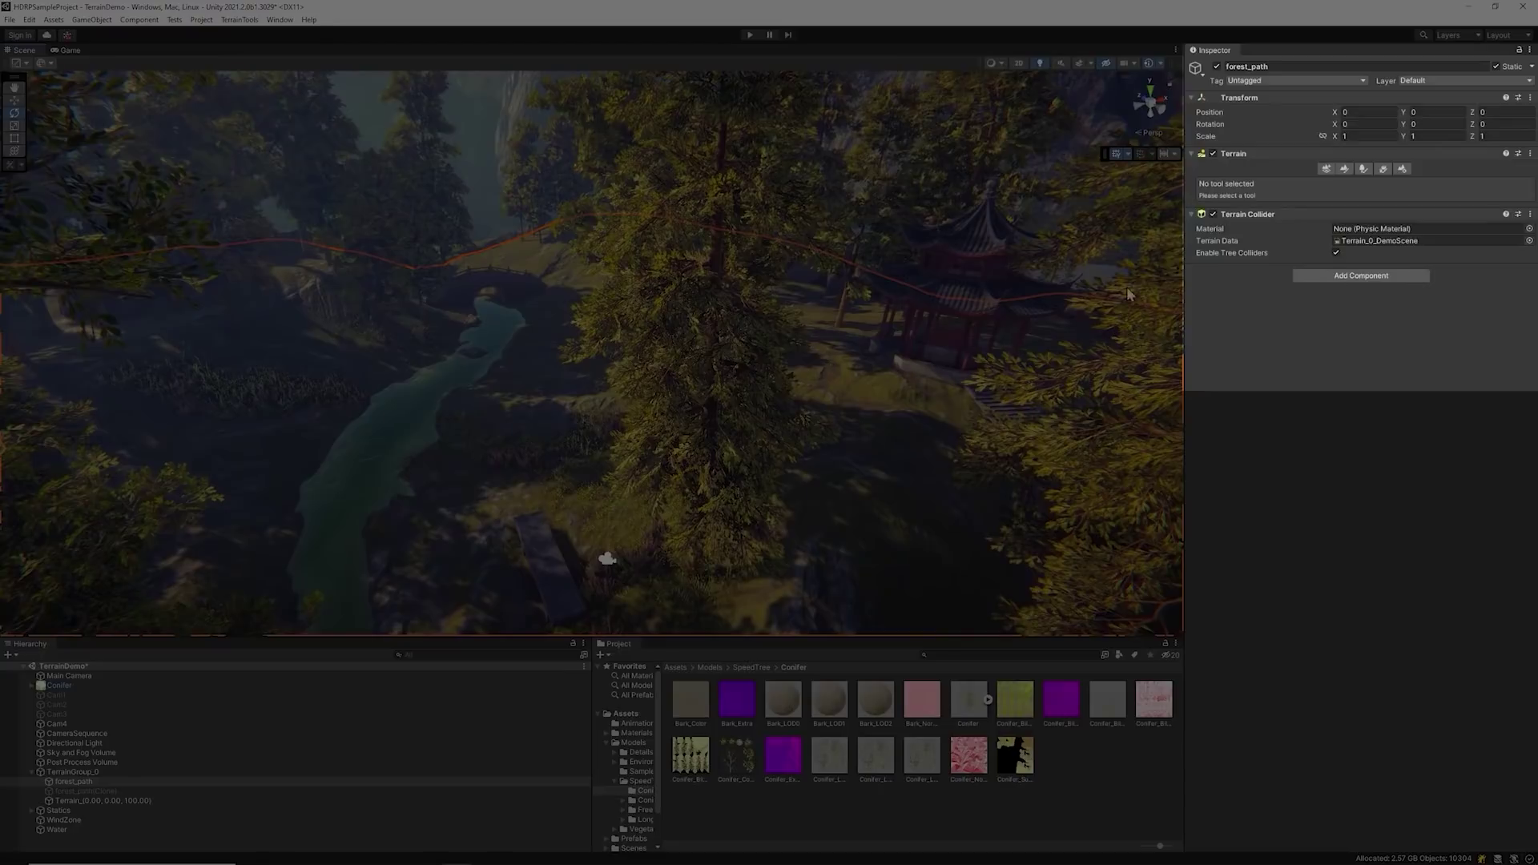
pyautogui.click(1359, 168)
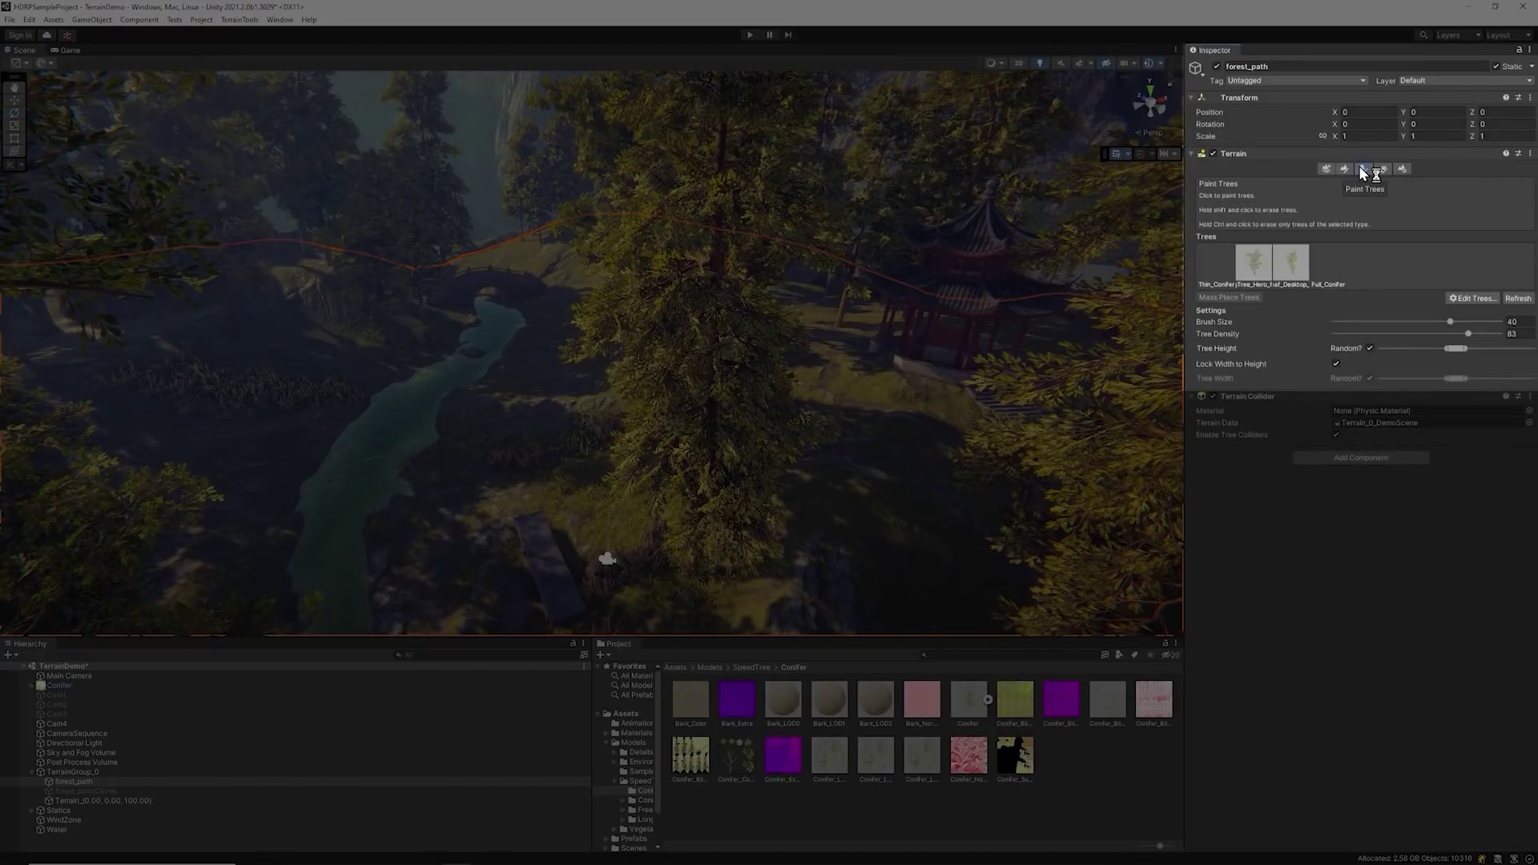
pyautogui.click(1465, 296)
pyautogui.click(1472, 310)
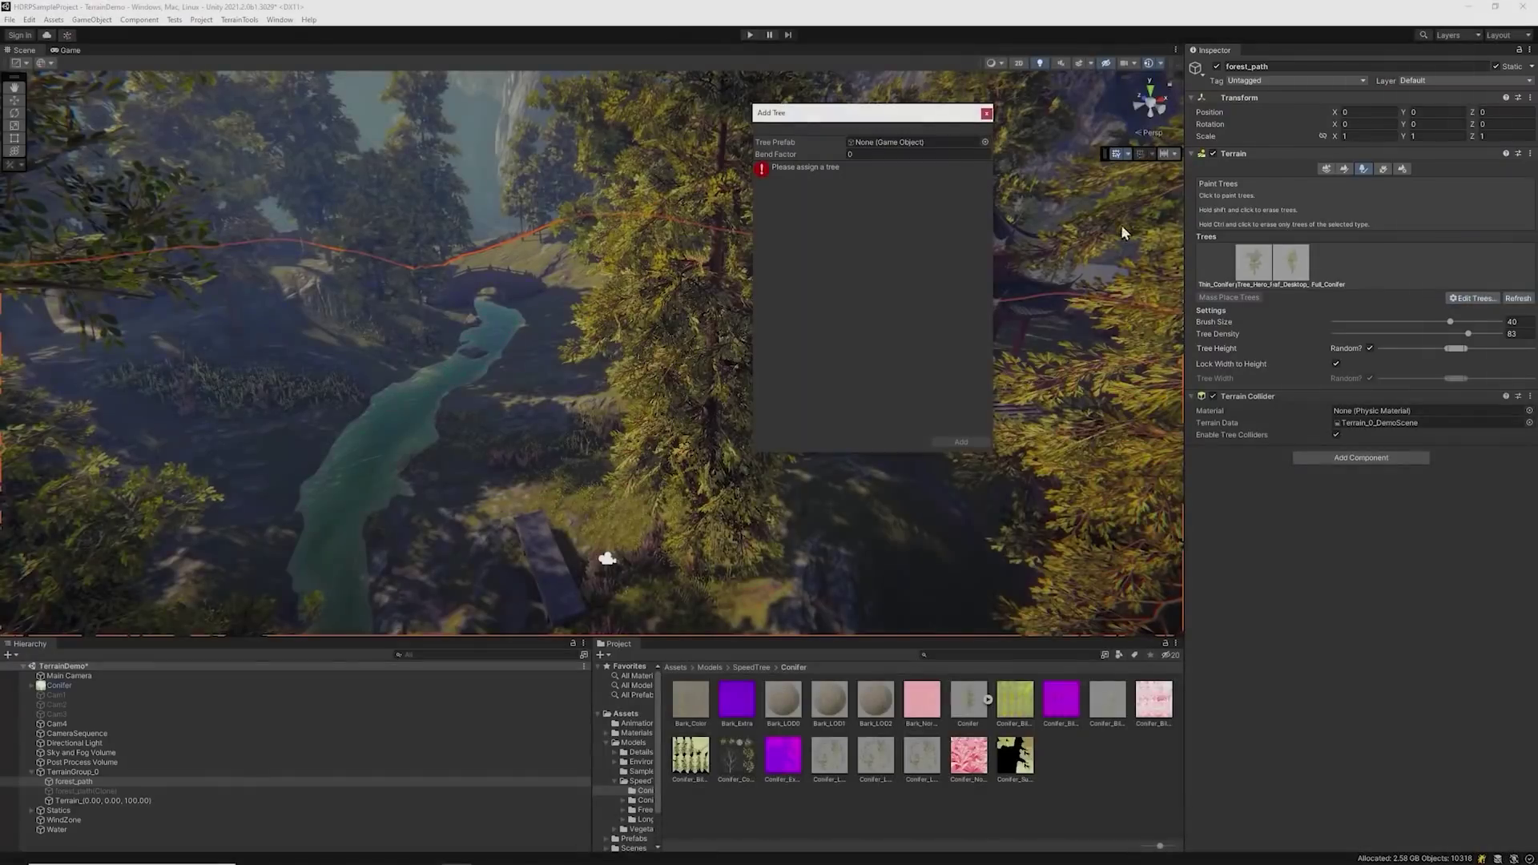
pyautogui.click(985, 143)
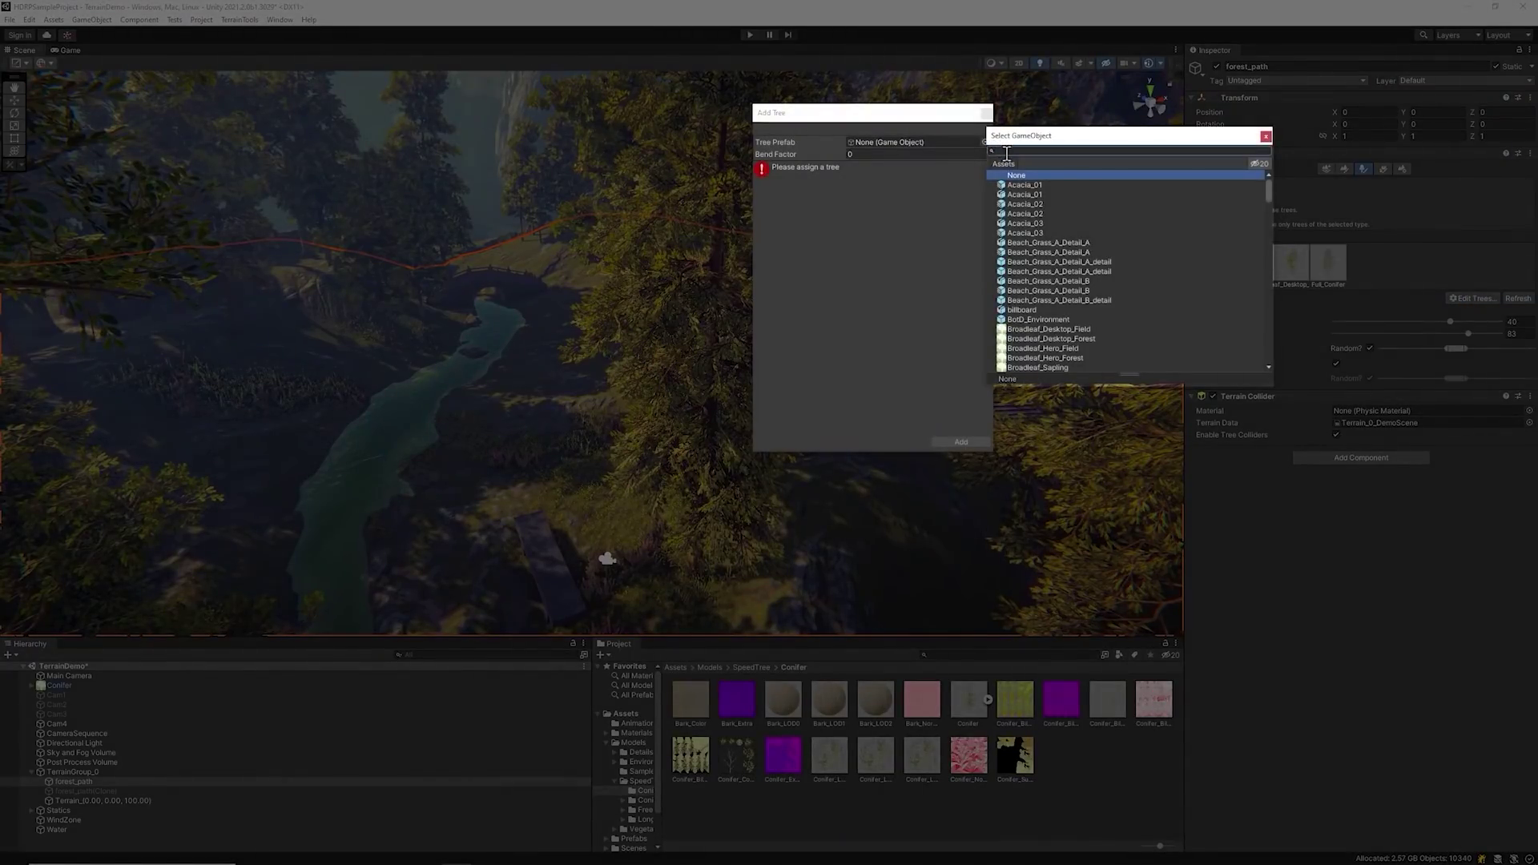
pyautogui.write('coni')
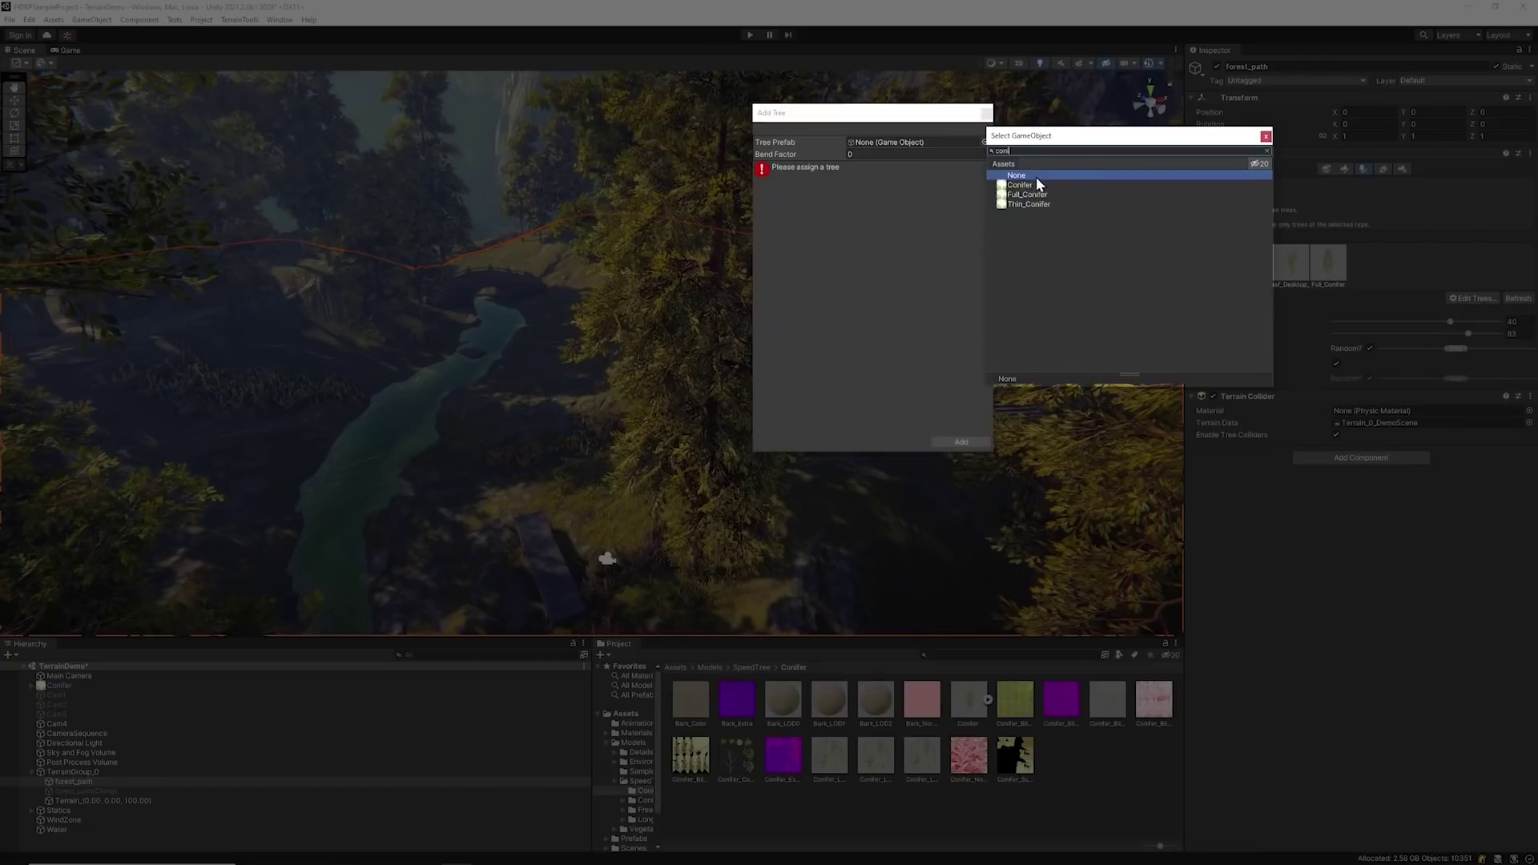
pyautogui.click(1025, 185)
pyautogui.doubleClick(1041, 184)
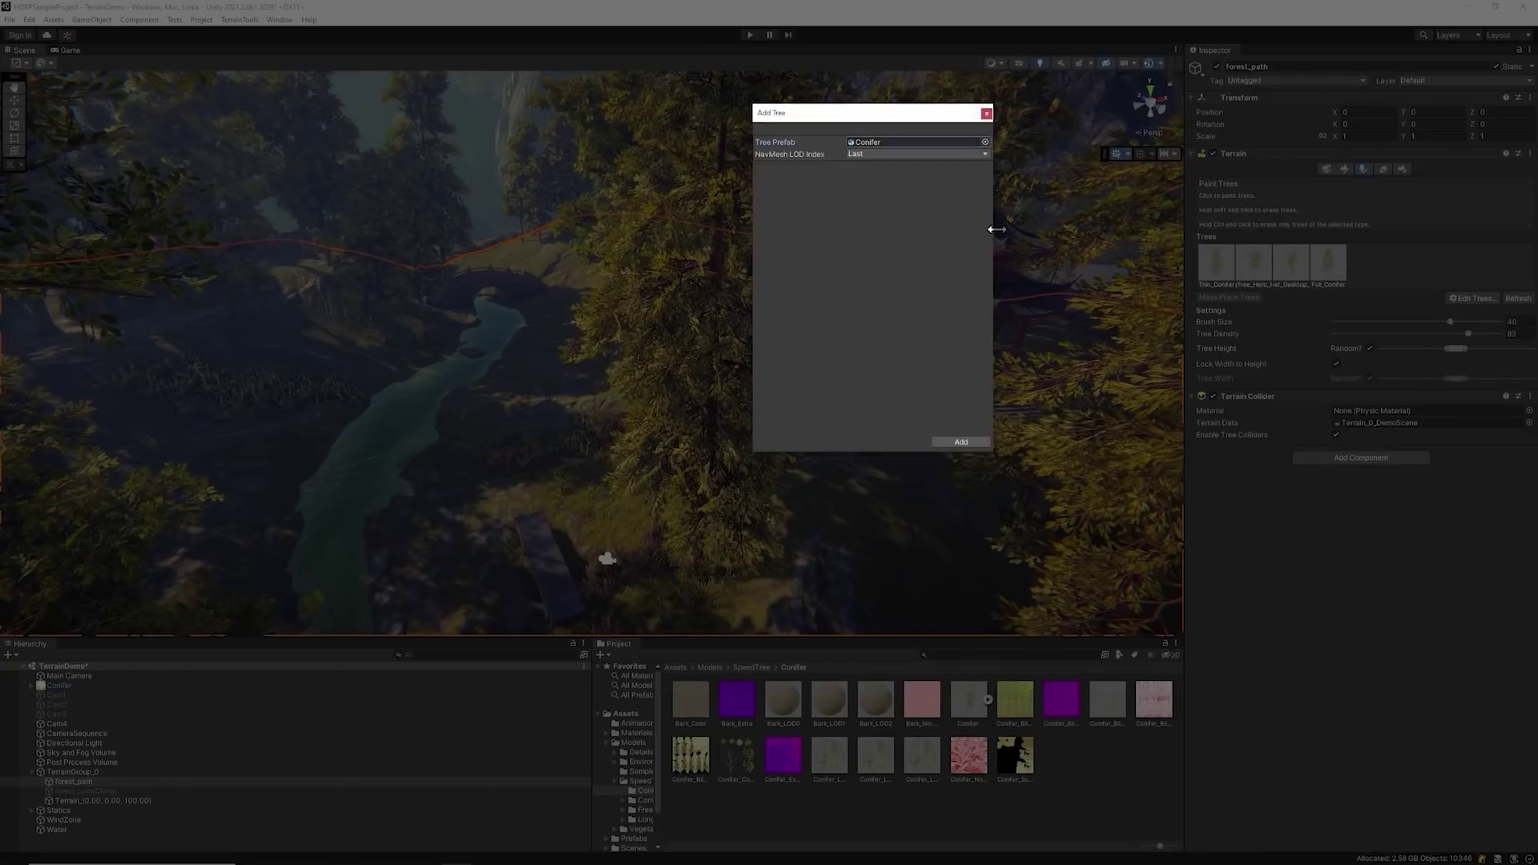
pyautogui.click(960, 442)
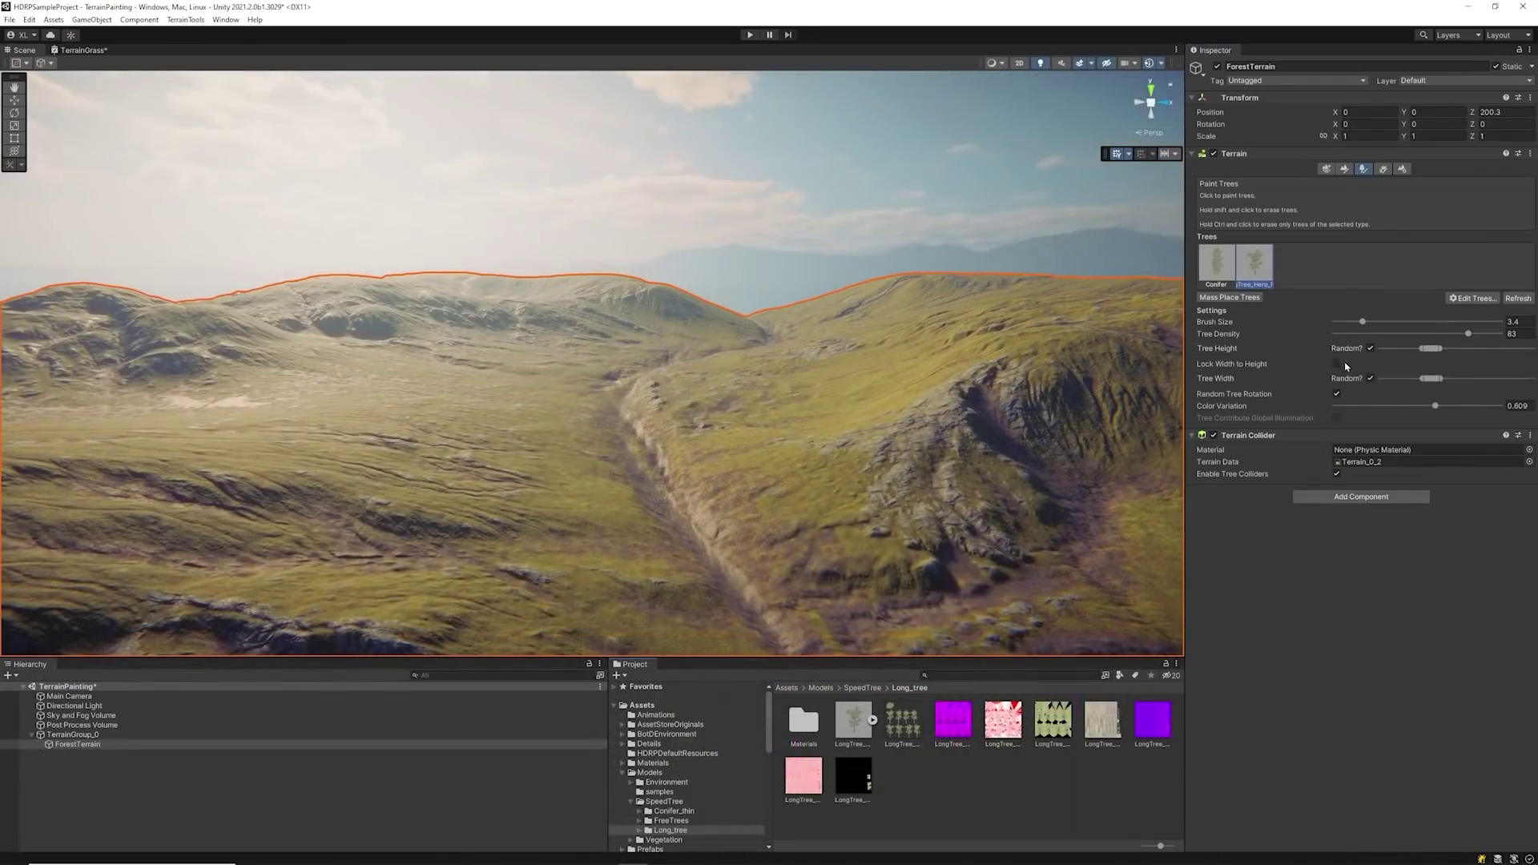
# Step: Mass place 100 trees on ForestTerrain, keeping the existing trees
pyautogui.click(1242, 299)
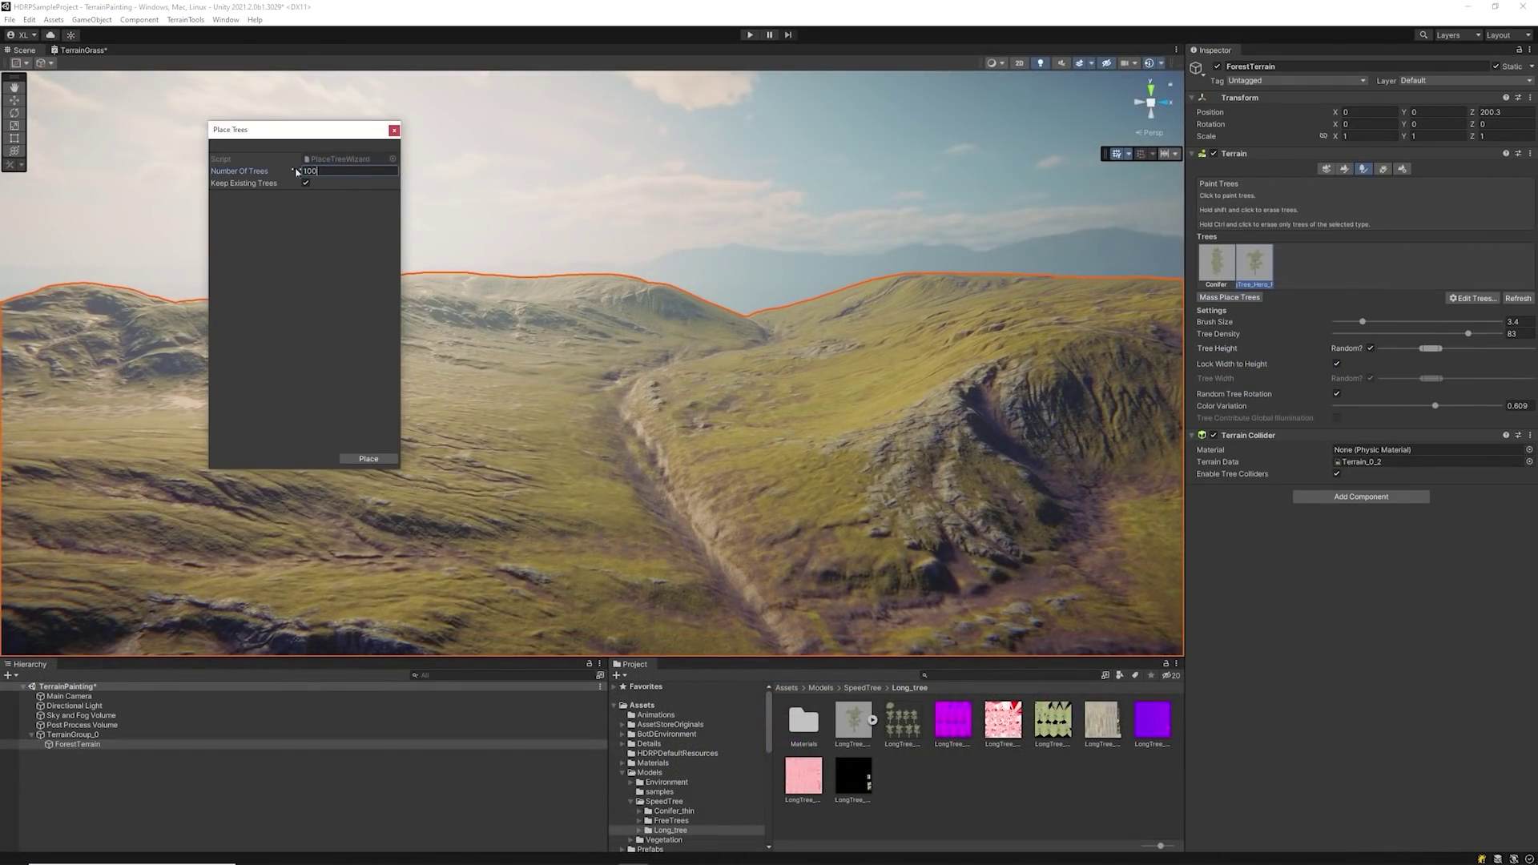
pyautogui.click(371, 454)
pyautogui.scroll(-6, 572, 444)
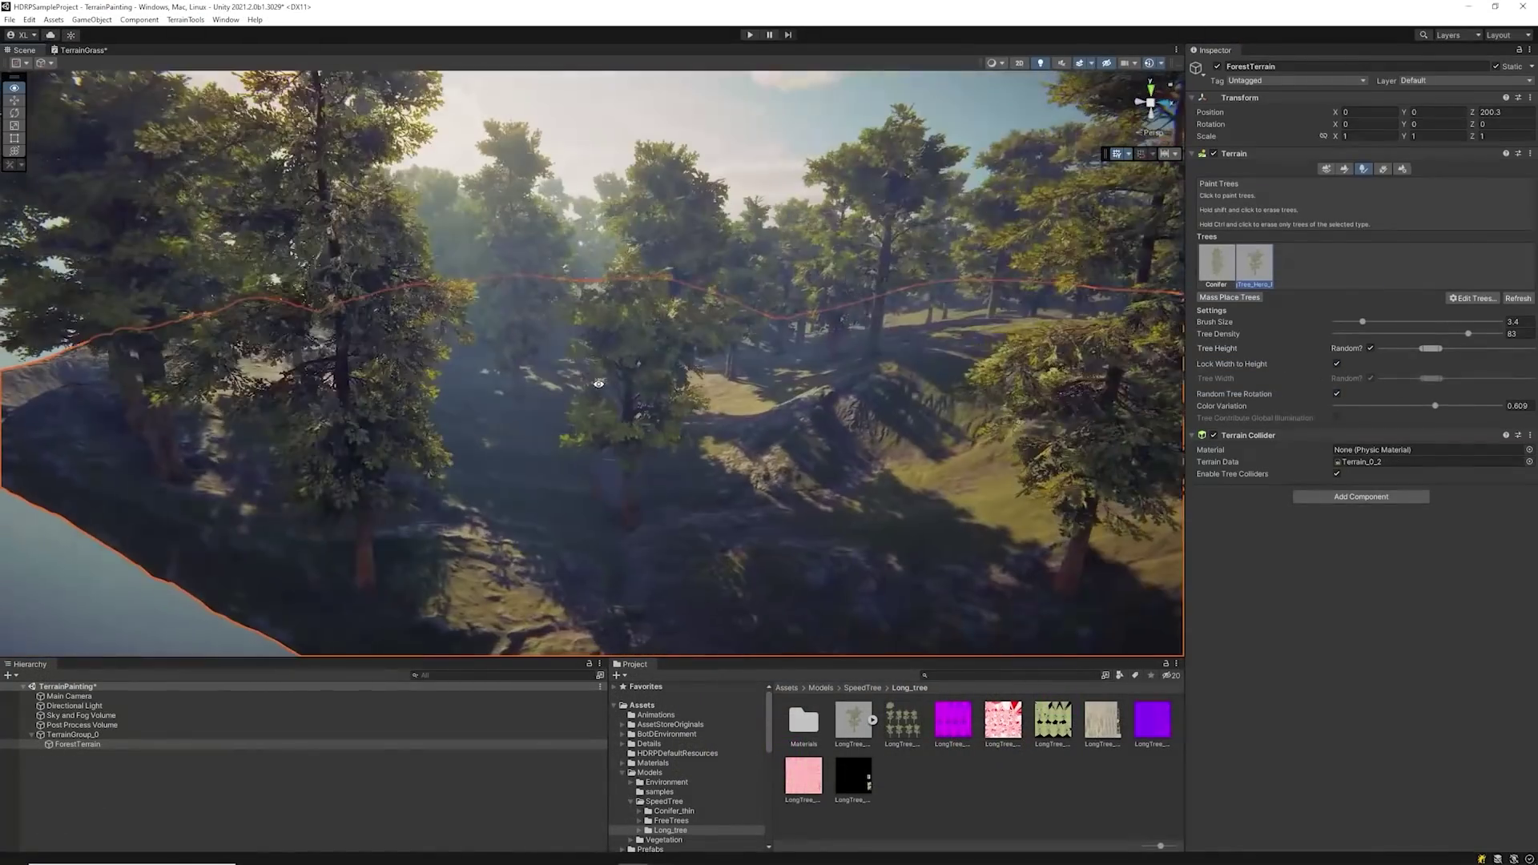
# Step: Choose Conifer as the tree to paint on ForestTerrain and open the terrain settings
pyautogui.click(1218, 272)
pyautogui.scroll(8, 570, 416)
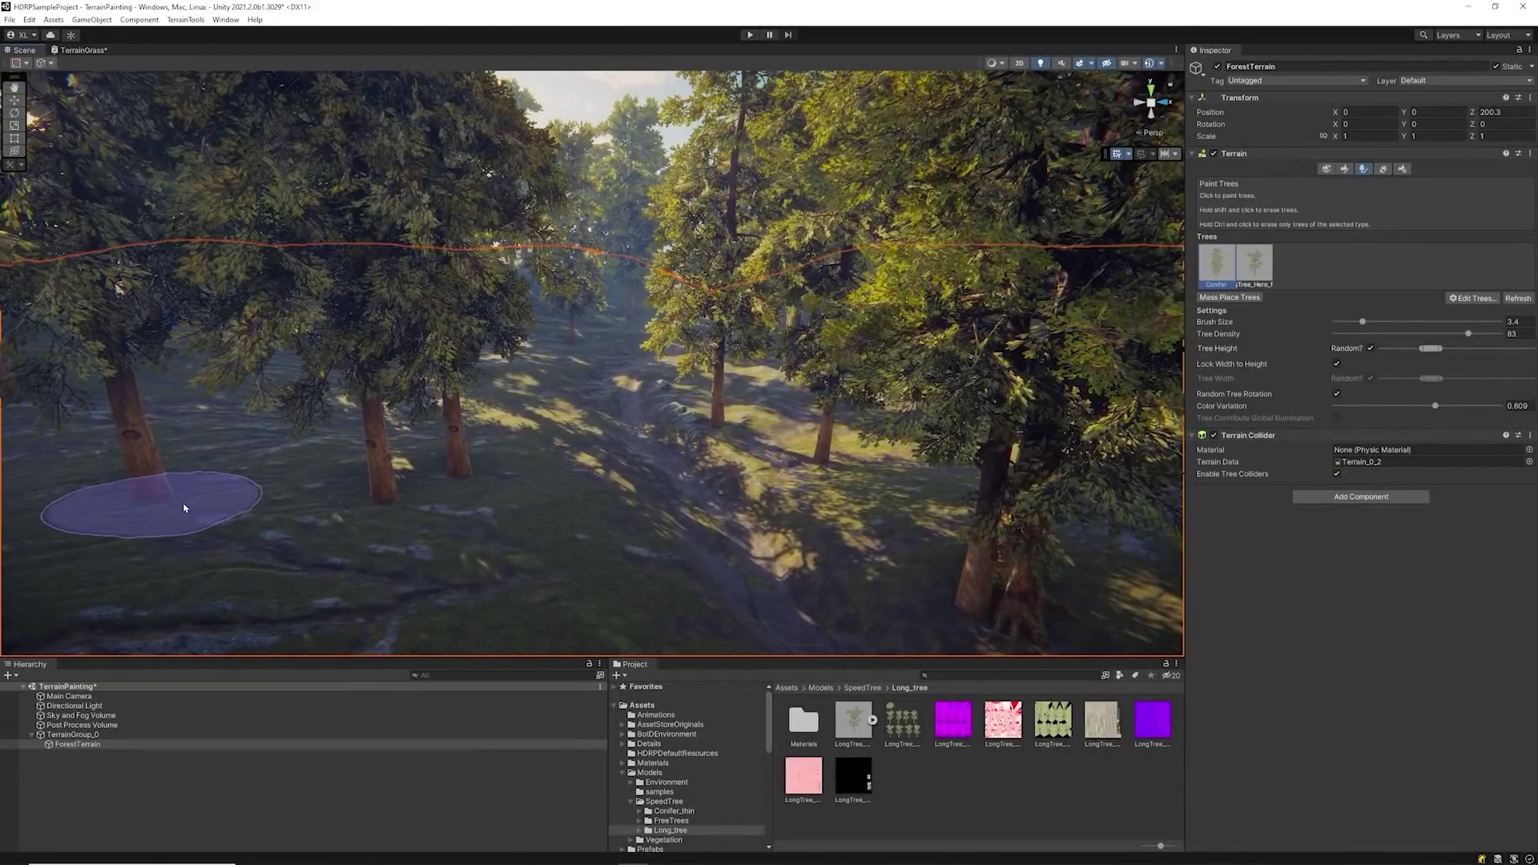
pyautogui.click(1399, 169)
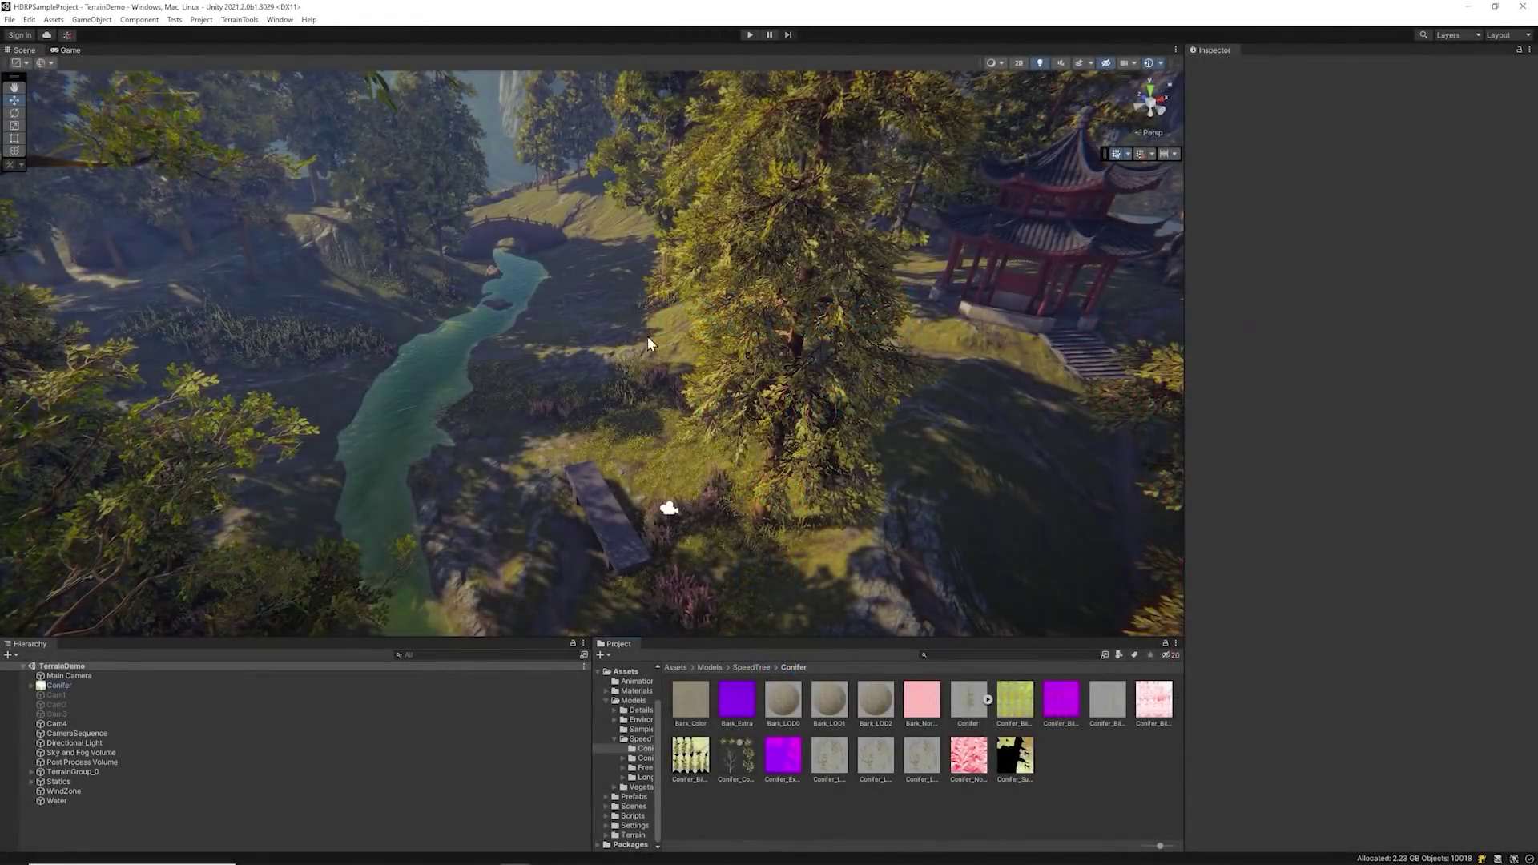
# Step: Add the Light_Grass prefab as a detail mesh on the forest_path terrain, with GPU instancing enabled
pyautogui.click(662, 415)
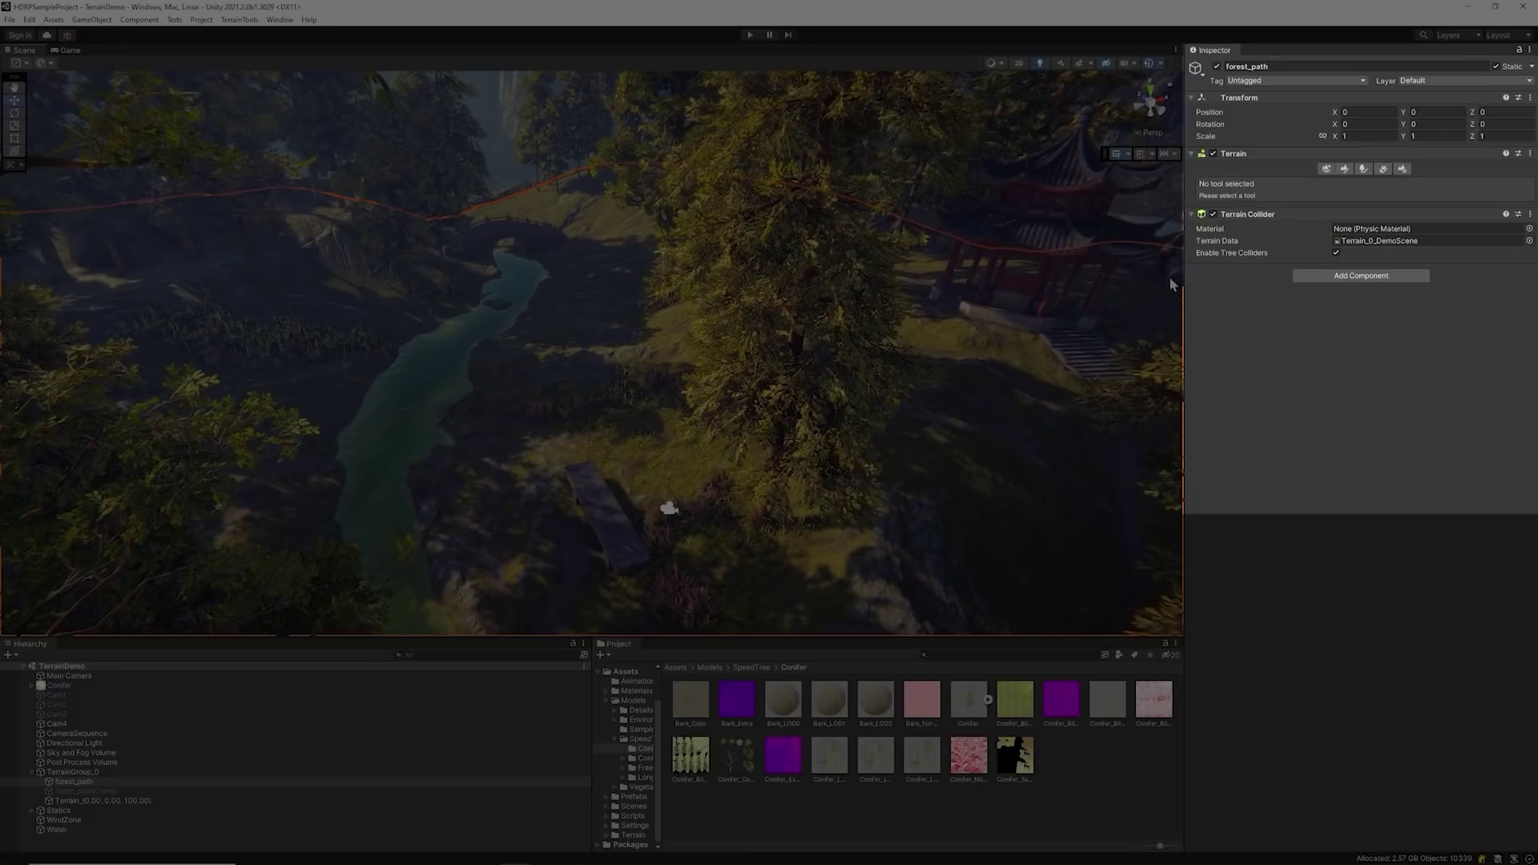
pyautogui.click(1382, 169)
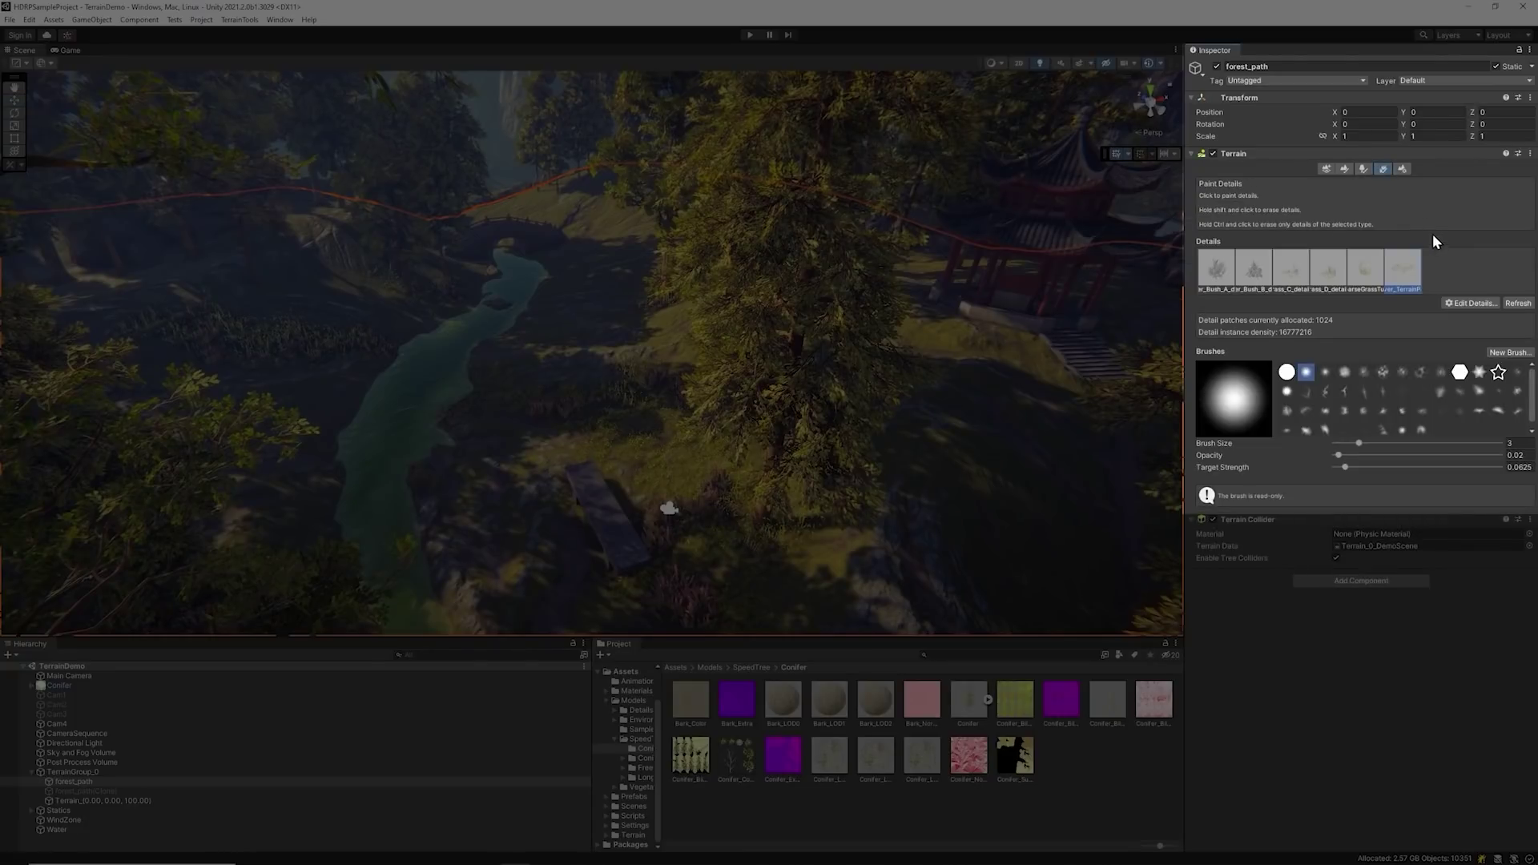
pyautogui.click(1470, 304)
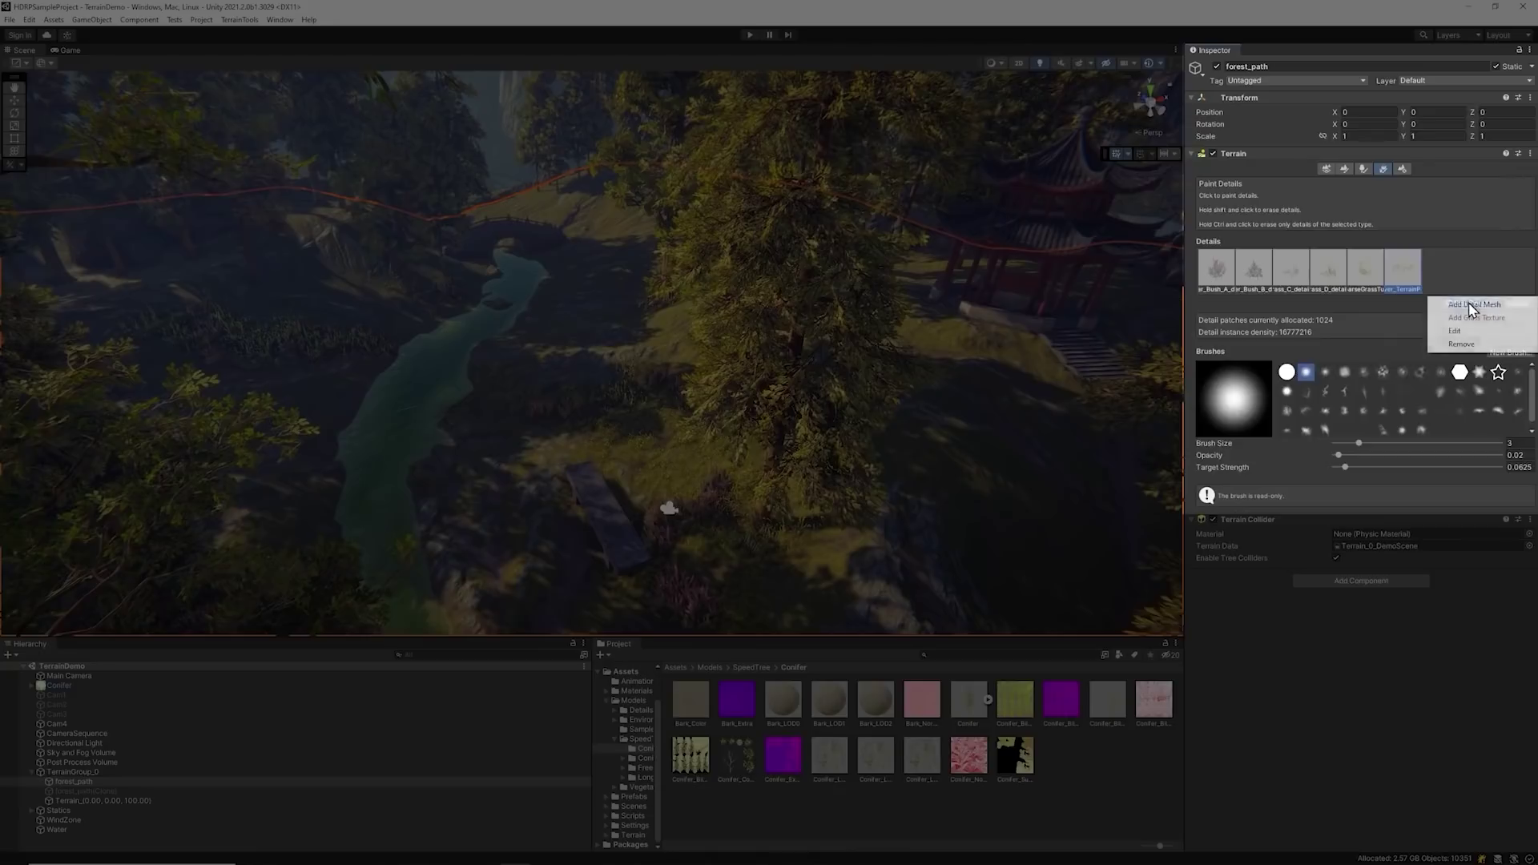
pyautogui.click(1470, 305)
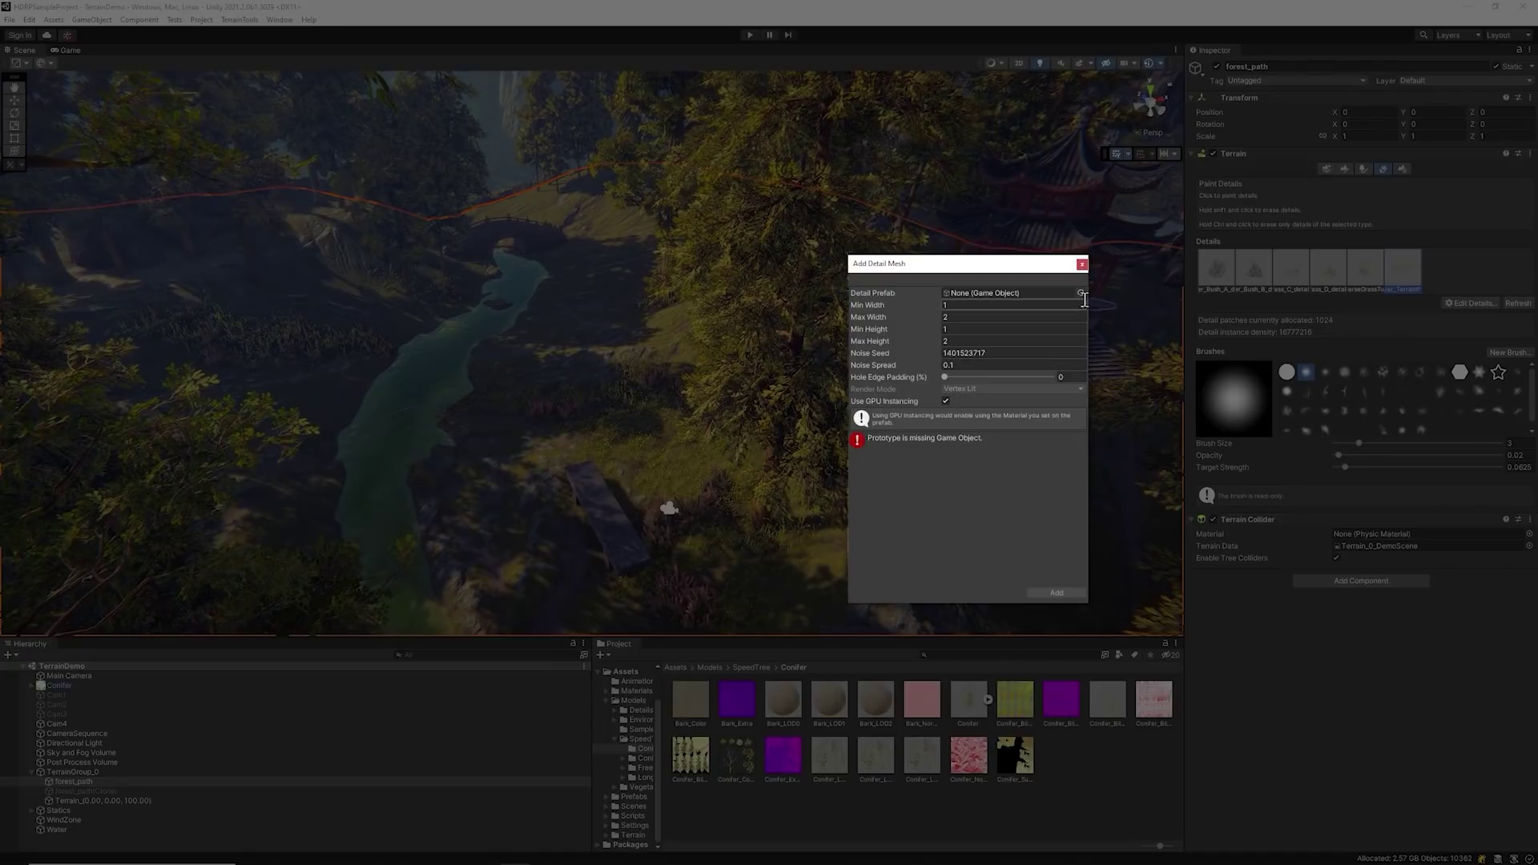
pyautogui.click(1081, 294)
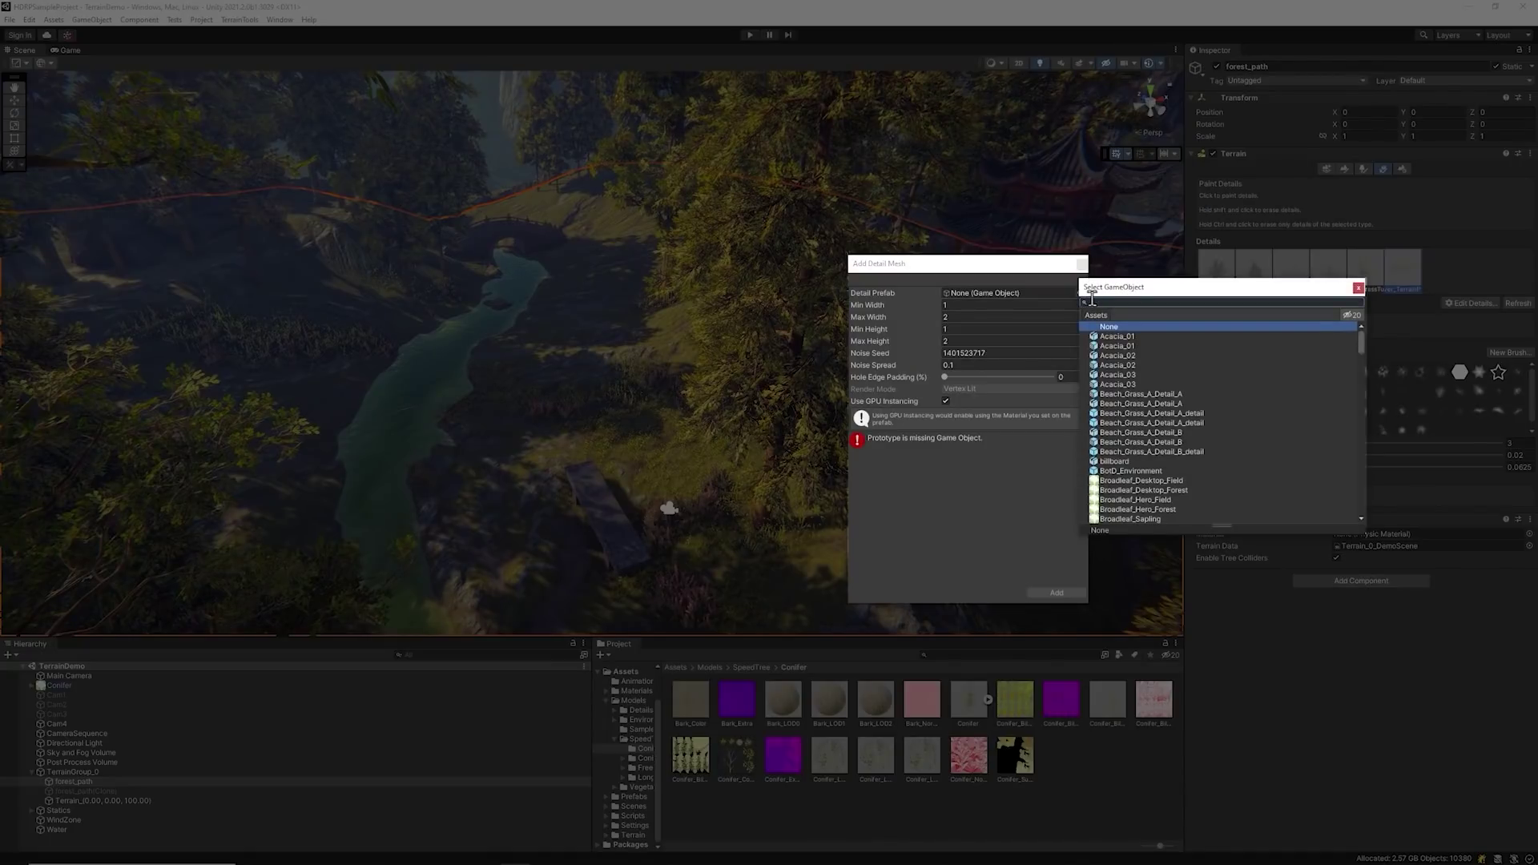
pyautogui.write('lig')
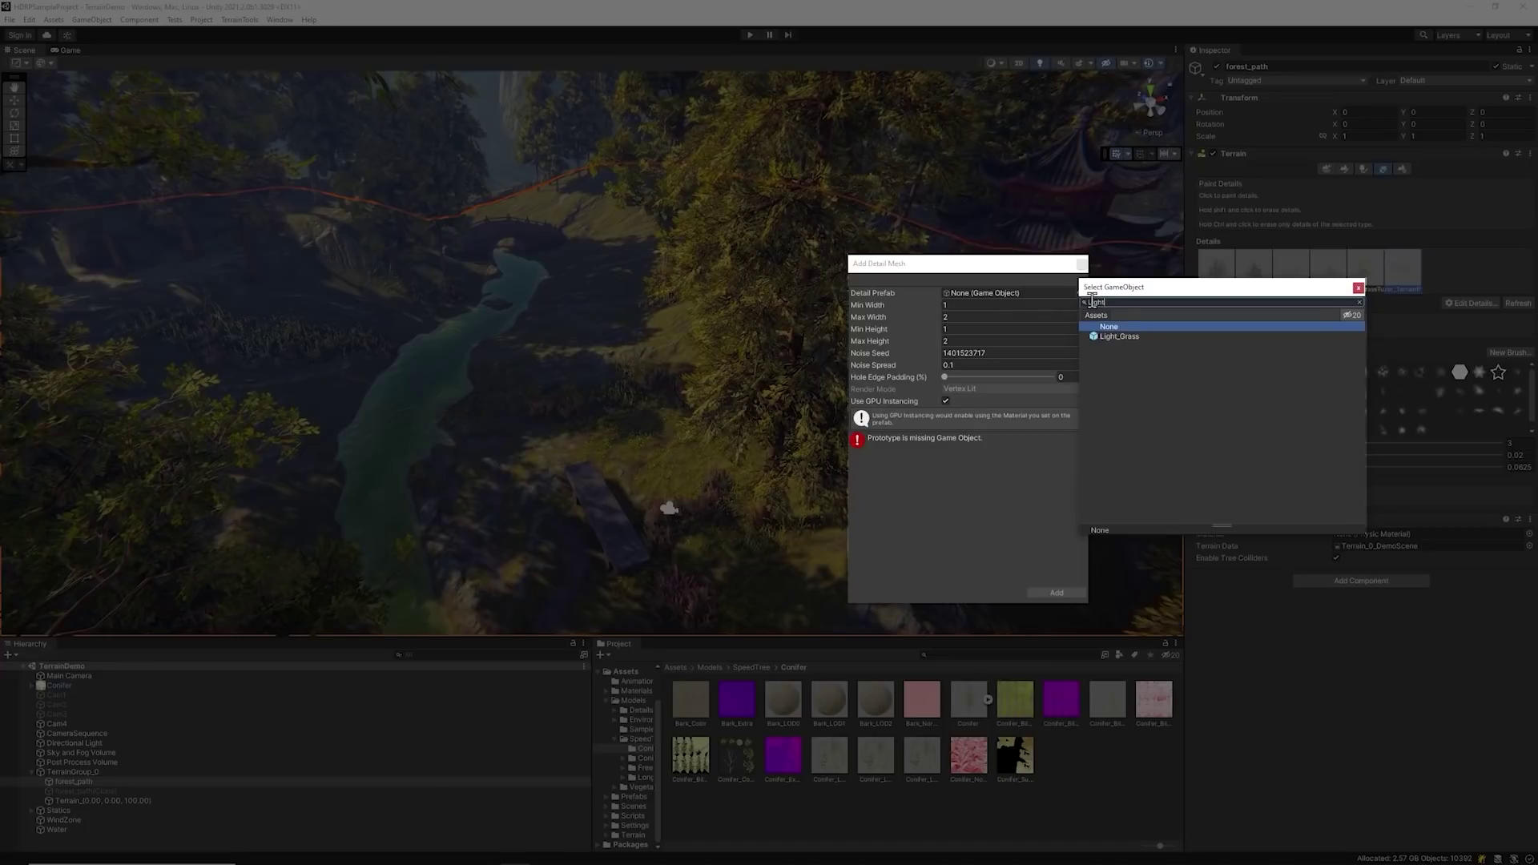
pyautogui.doubleClick(1119, 337)
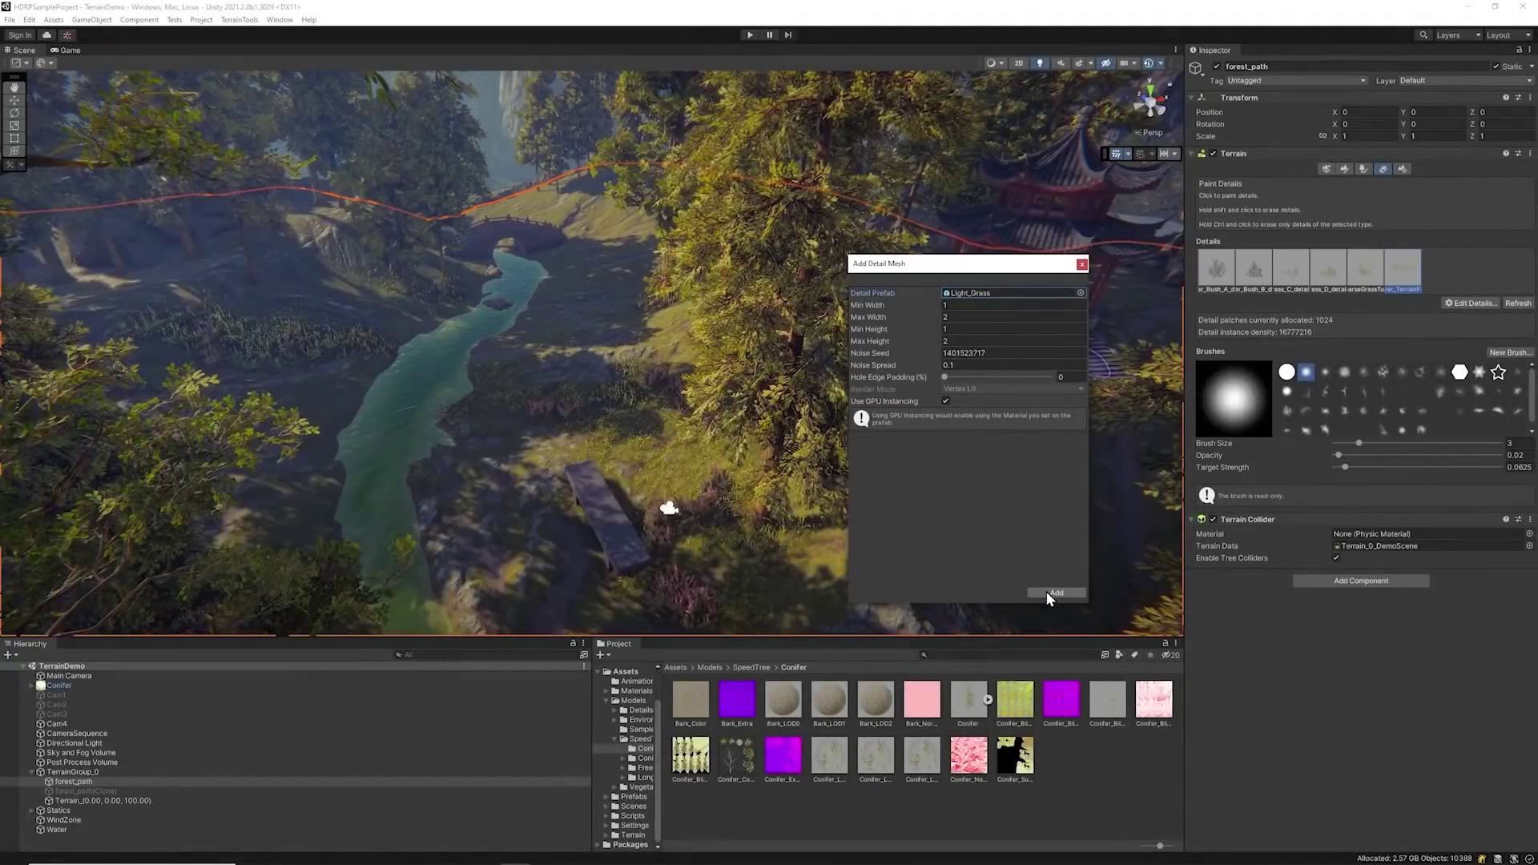
pyautogui.click(1051, 593)
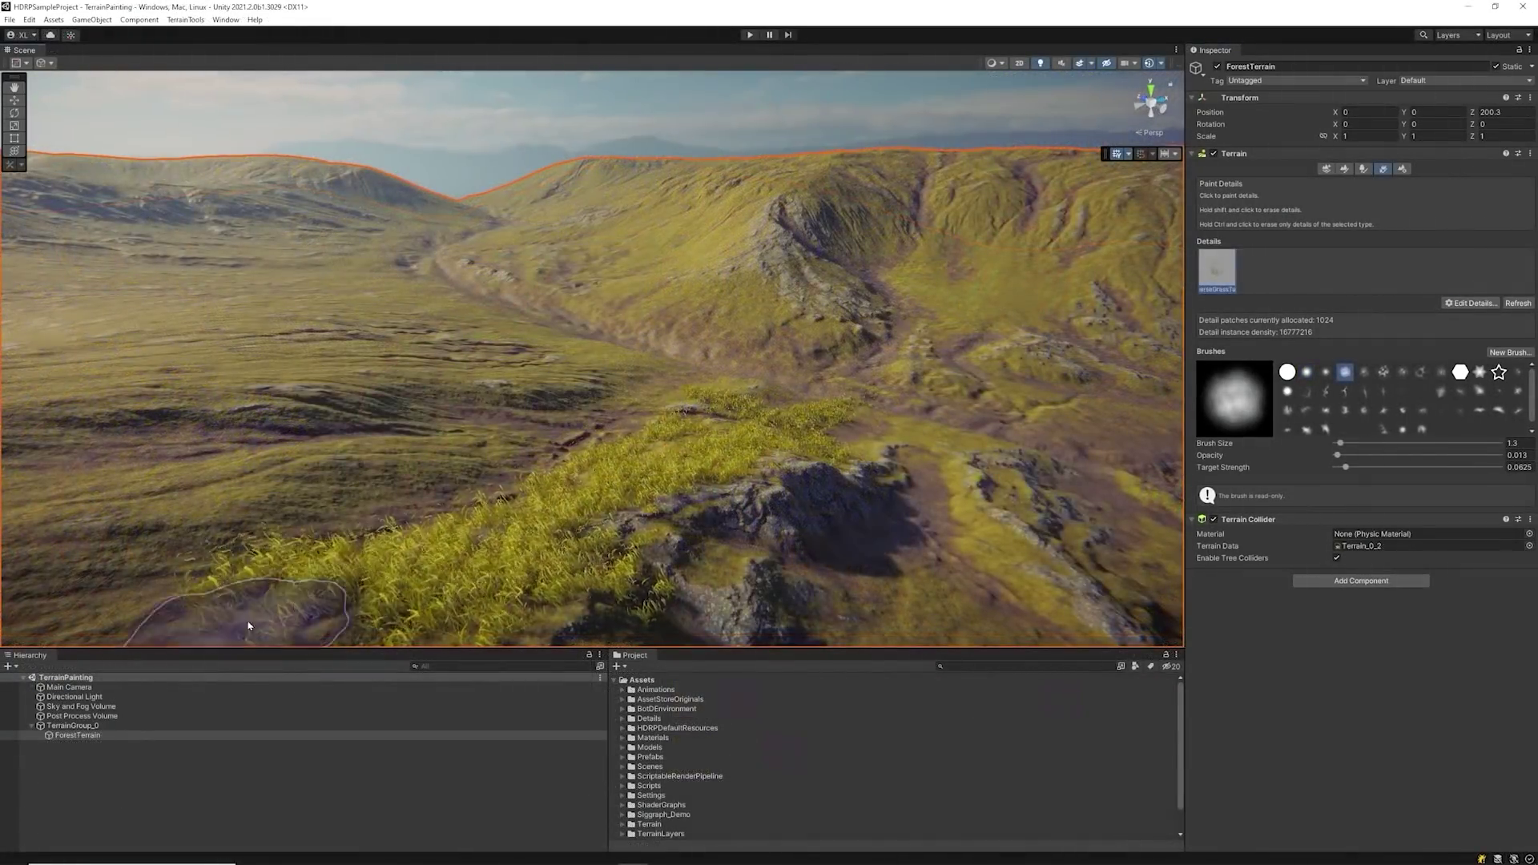
# Step: Paint the grass detail across the valley and slopes of ForestTerrain, enlarging the brush
pyautogui.moveTo(496, 449)
pyautogui.mouseDown()
pyautogui.moveTo(376, 432)
pyautogui.moveTo(336, 400)
pyautogui.moveTo(618, 373)
pyautogui.moveTo(545, 344)
pyautogui.moveTo(193, 338)
pyautogui.moveTo(433, 298)
pyautogui.moveTo(121, 287)
pyautogui.moveTo(511, 318)
pyautogui.moveTo(481, 333)
pyautogui.moveTo(783, 343)
pyautogui.moveTo(686, 281)
pyautogui.moveTo(990, 401)
pyautogui.moveTo(912, 320)
pyautogui.moveTo(873, 480)
pyautogui.moveTo(1043, 586)
pyautogui.moveTo(962, 488)
pyautogui.moveTo(801, 577)
pyautogui.moveTo(449, 593)
pyautogui.moveTo(888, 392)
pyautogui.mouseUp()
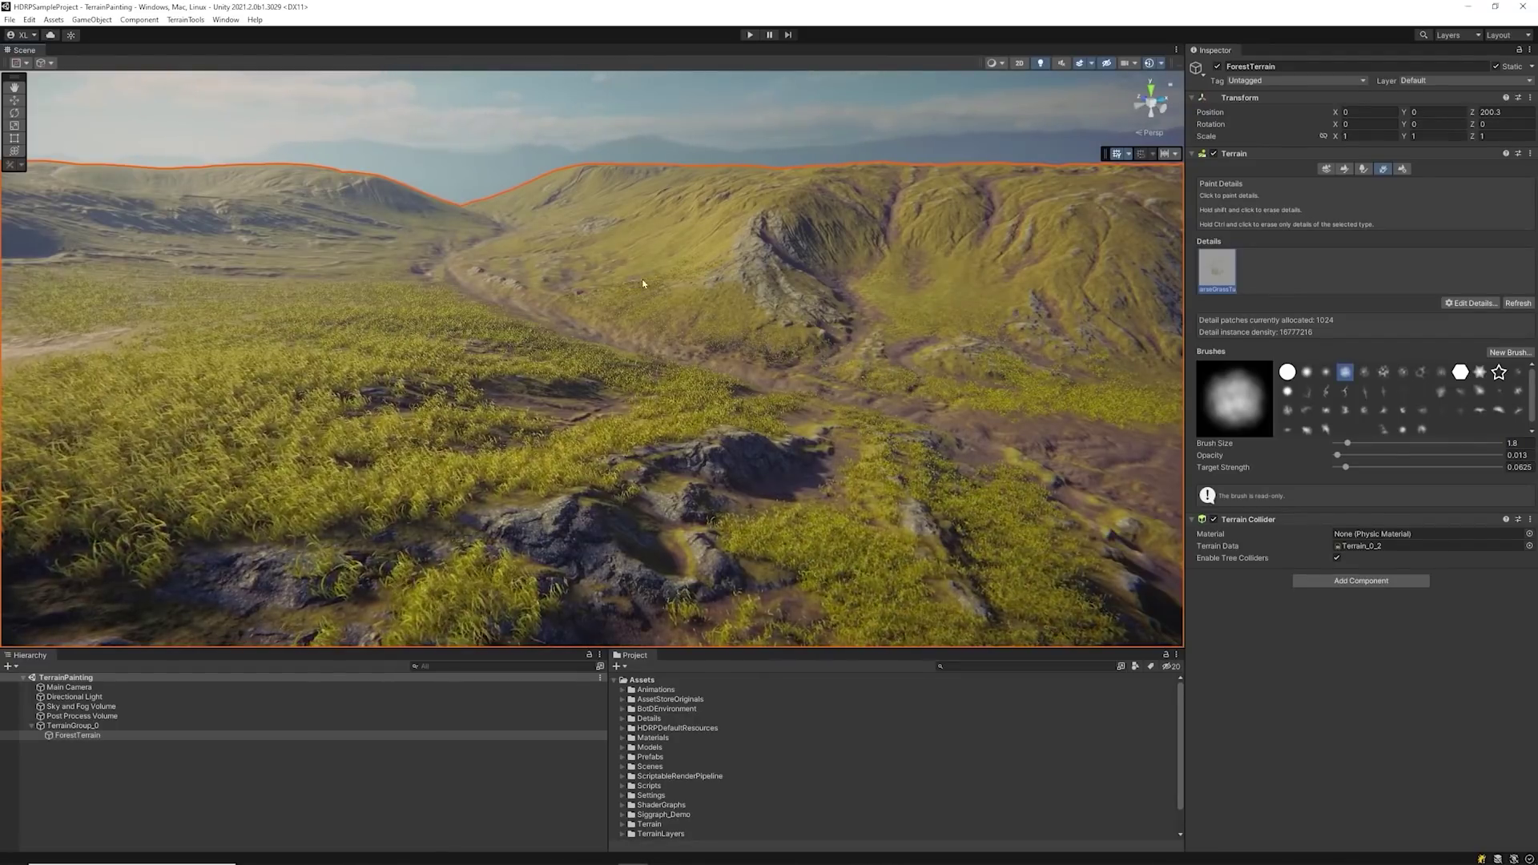
pyautogui.press(']')
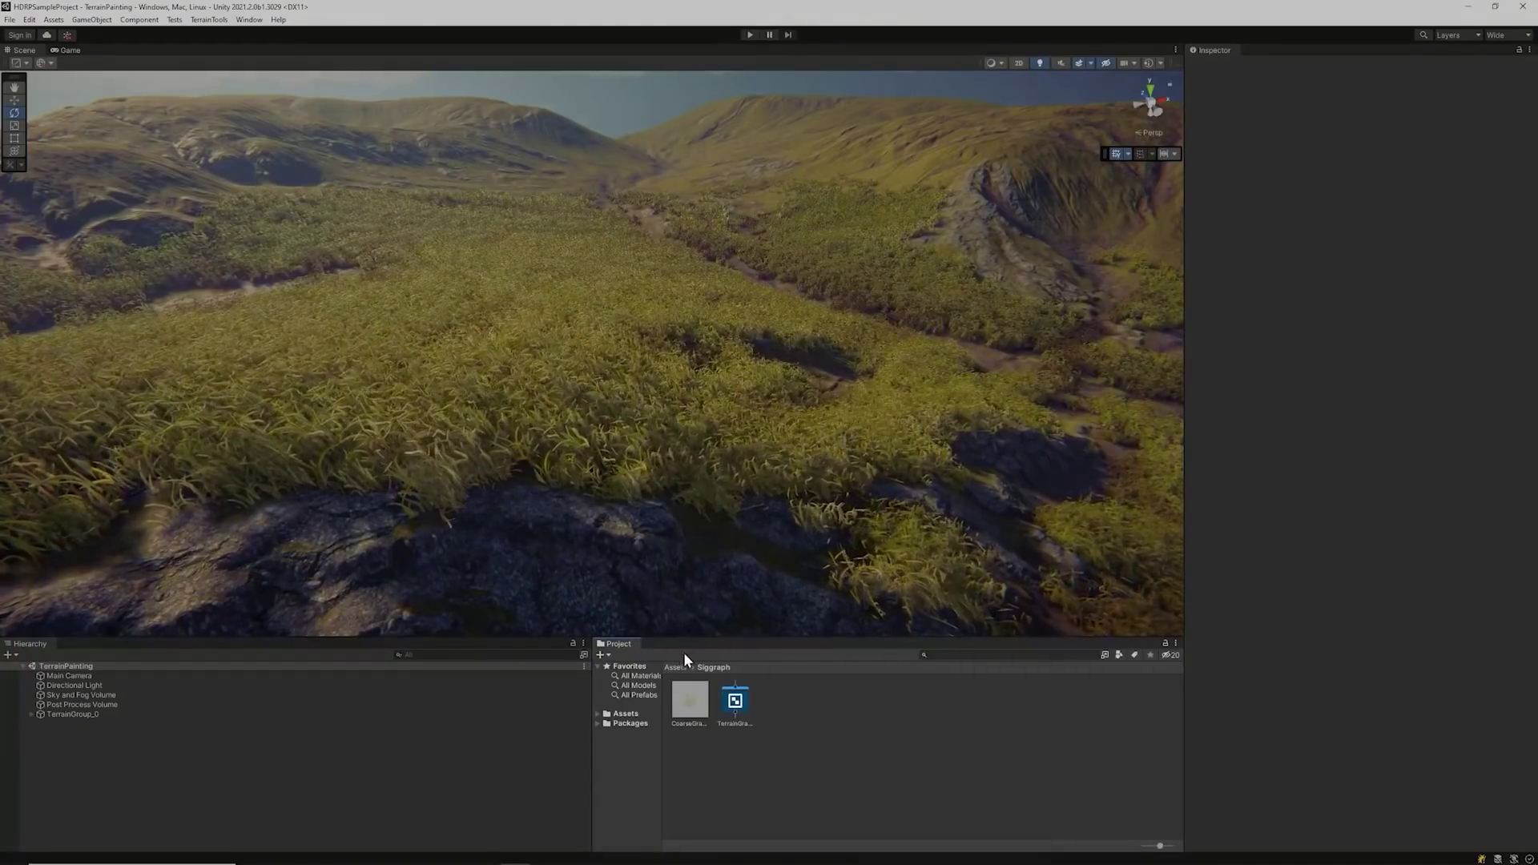
# Step: Open the TerrainGrass shader graph from the CoarseGrassTuft prefab's material and choose Translucent as its material type in the graph settings
pyautogui.click(690, 701)
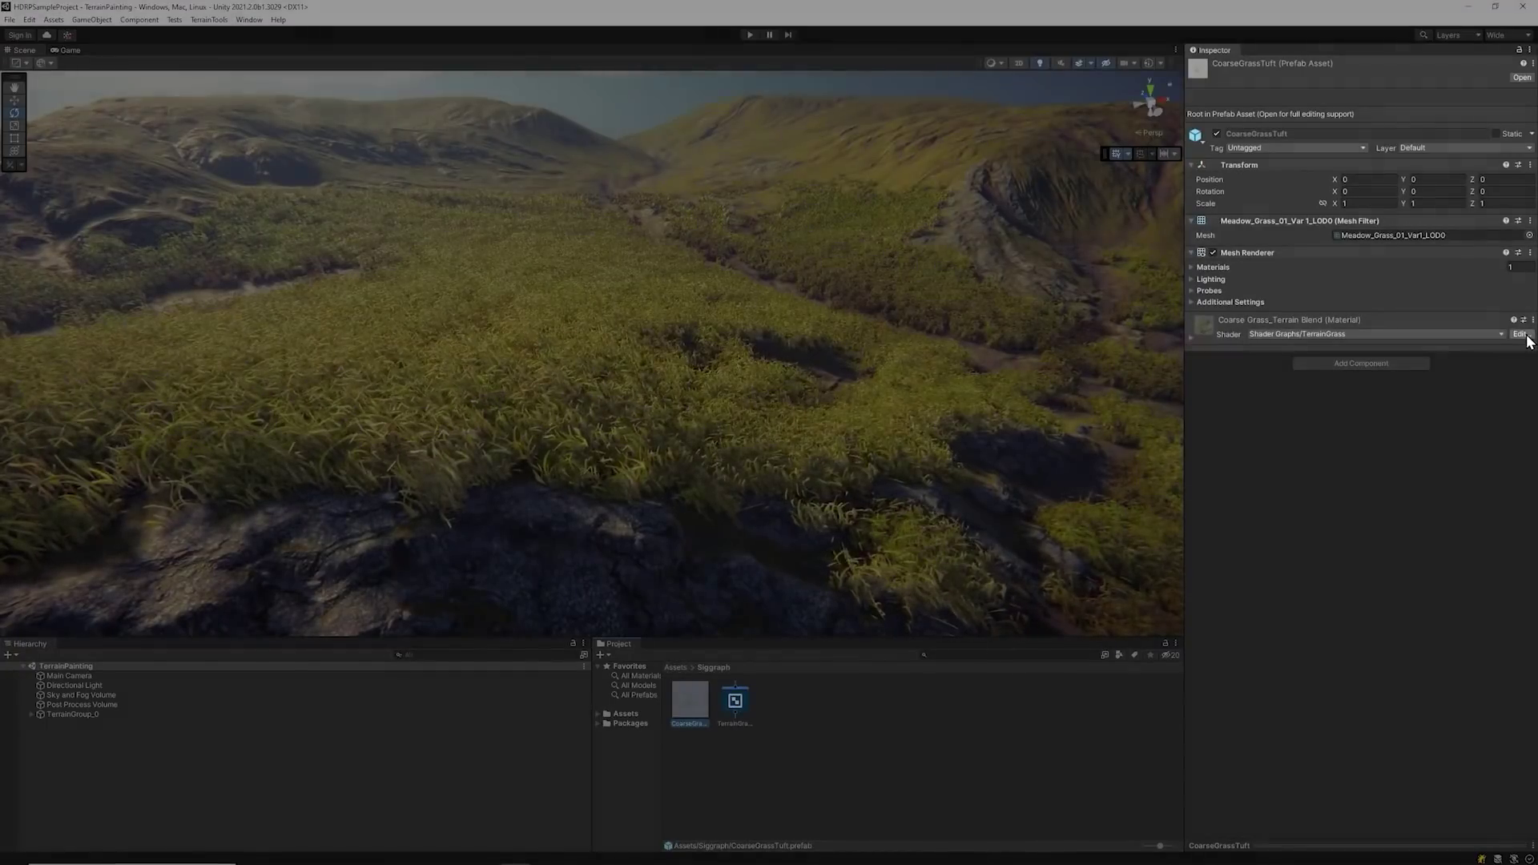
pyautogui.click(1525, 335)
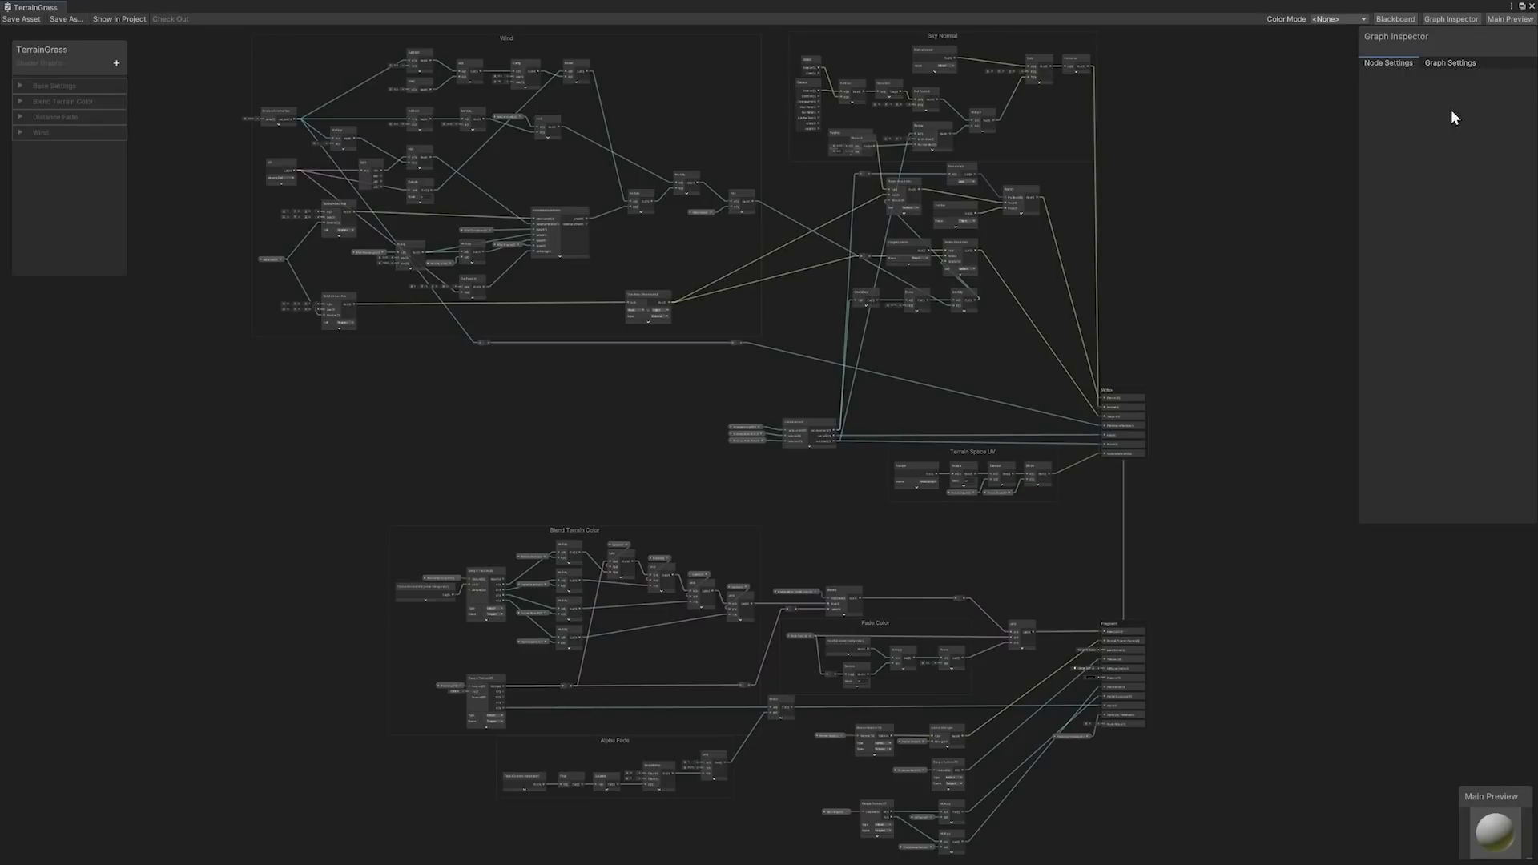
pyautogui.click(1440, 67)
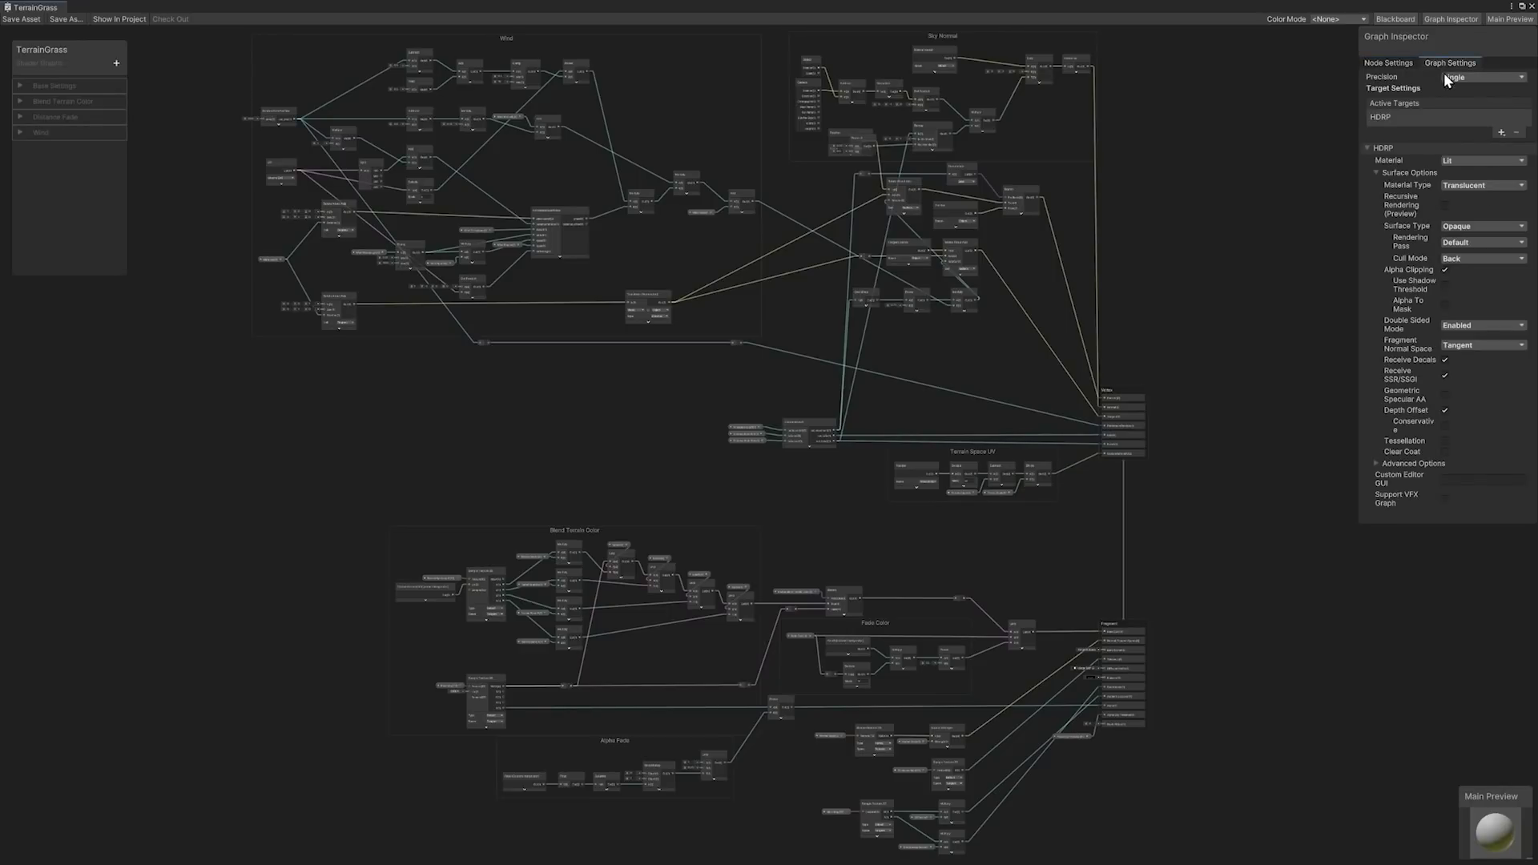
pyautogui.click(1511, 187)
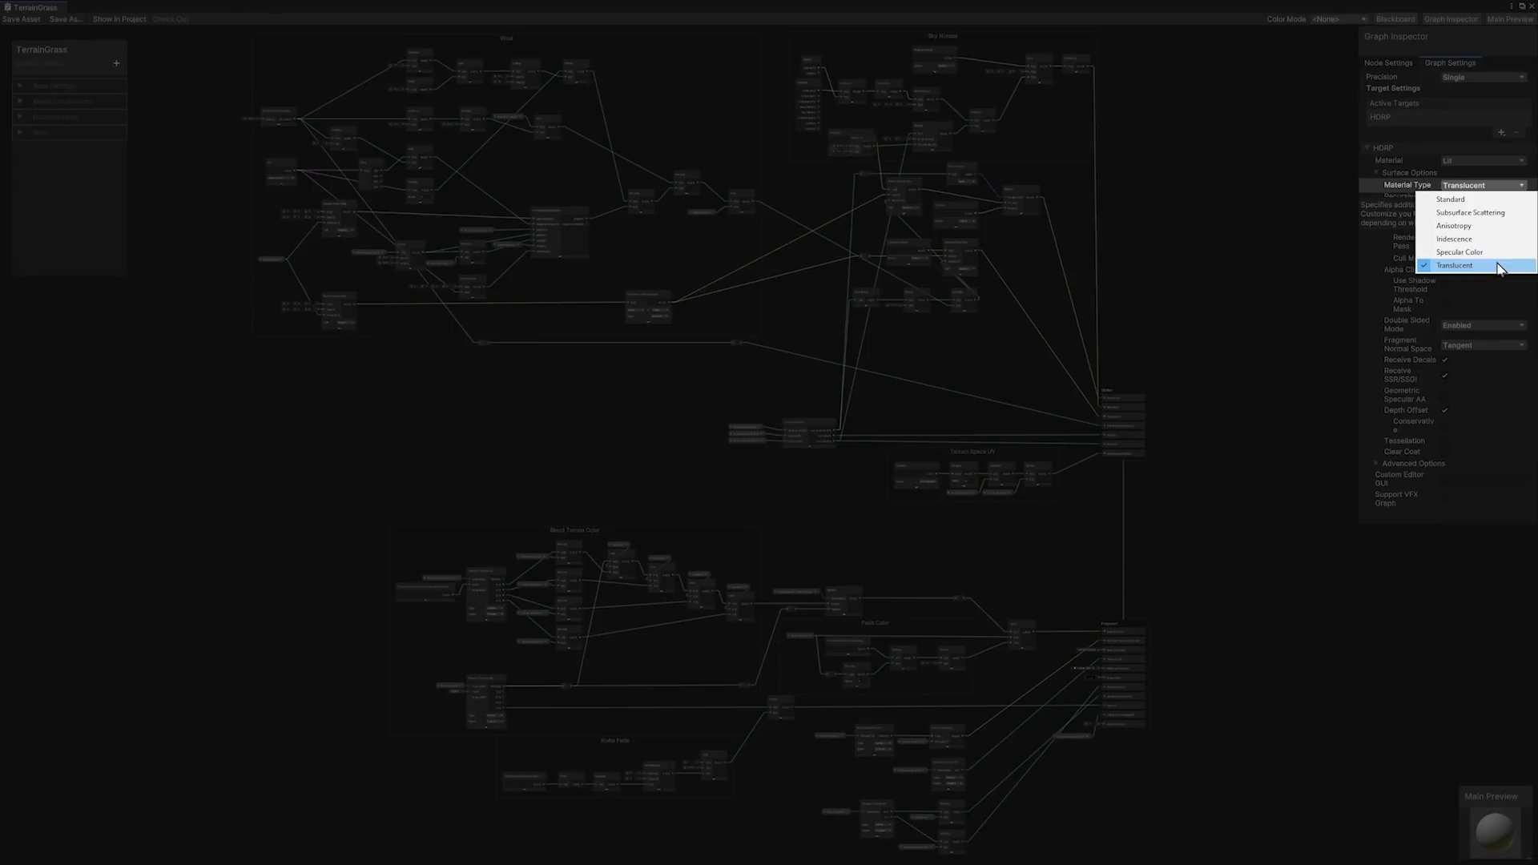
pyautogui.click(1497, 265)
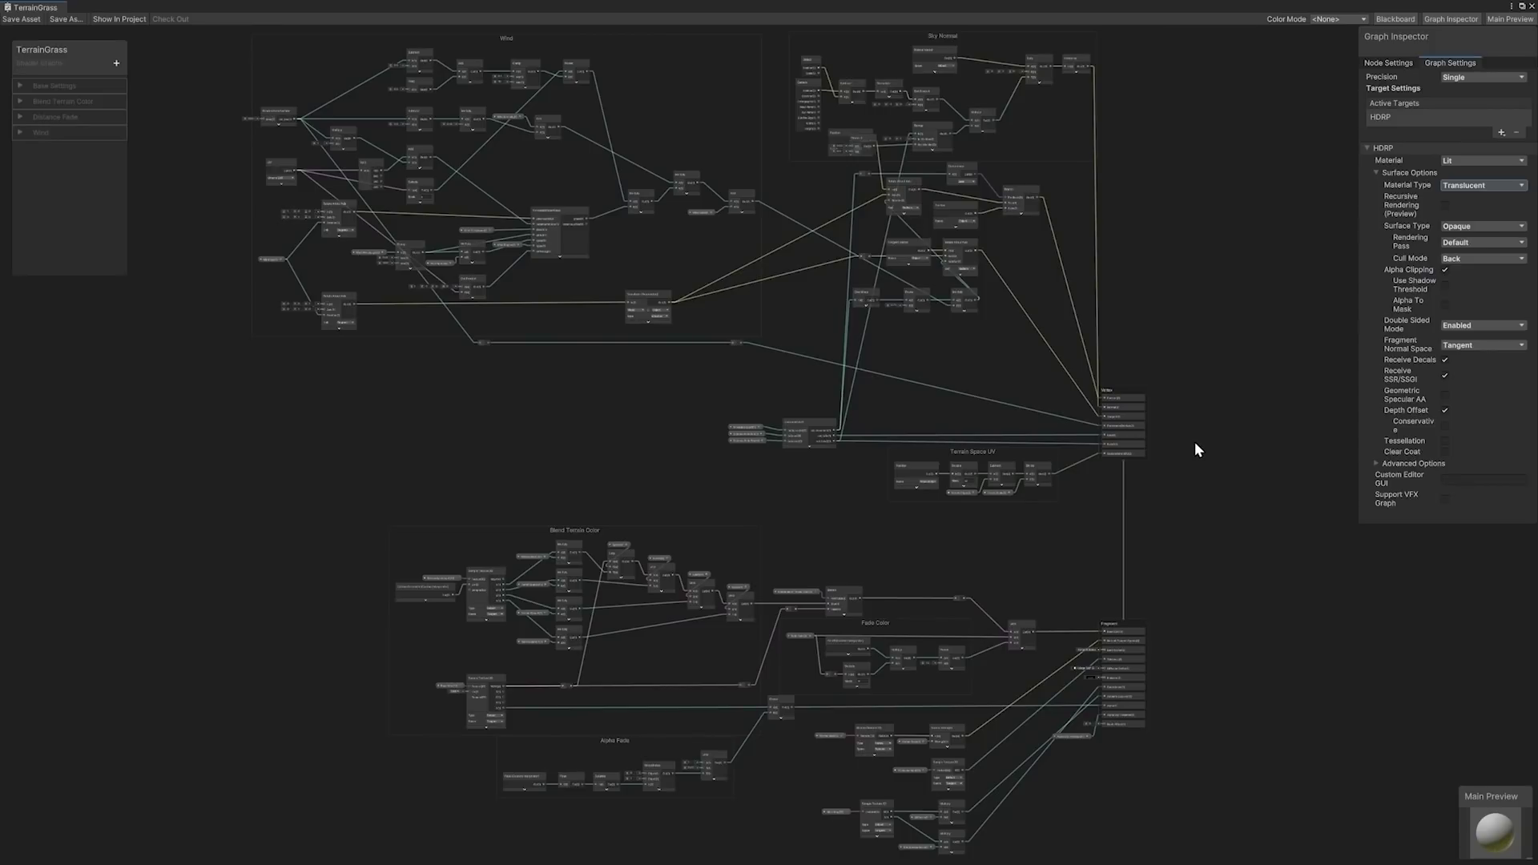
# Step: Add a new custom interpolator to the Vertex block below CustomTerrainUV
pyautogui.scroll(10, 1195, 443)
pyautogui.scroll(5, 1196, 450)
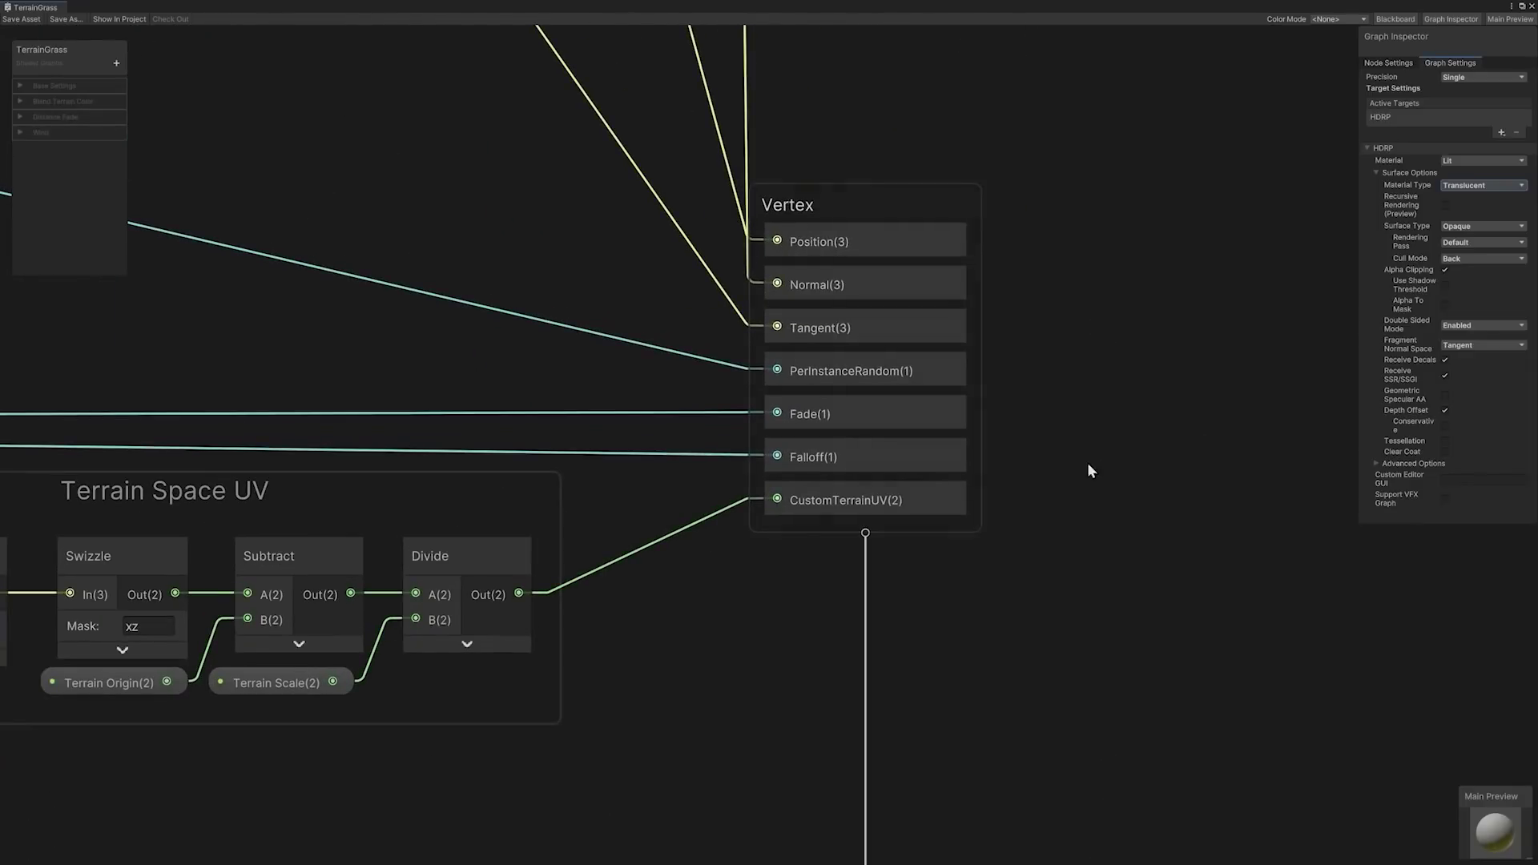
pyautogui.click(952, 497)
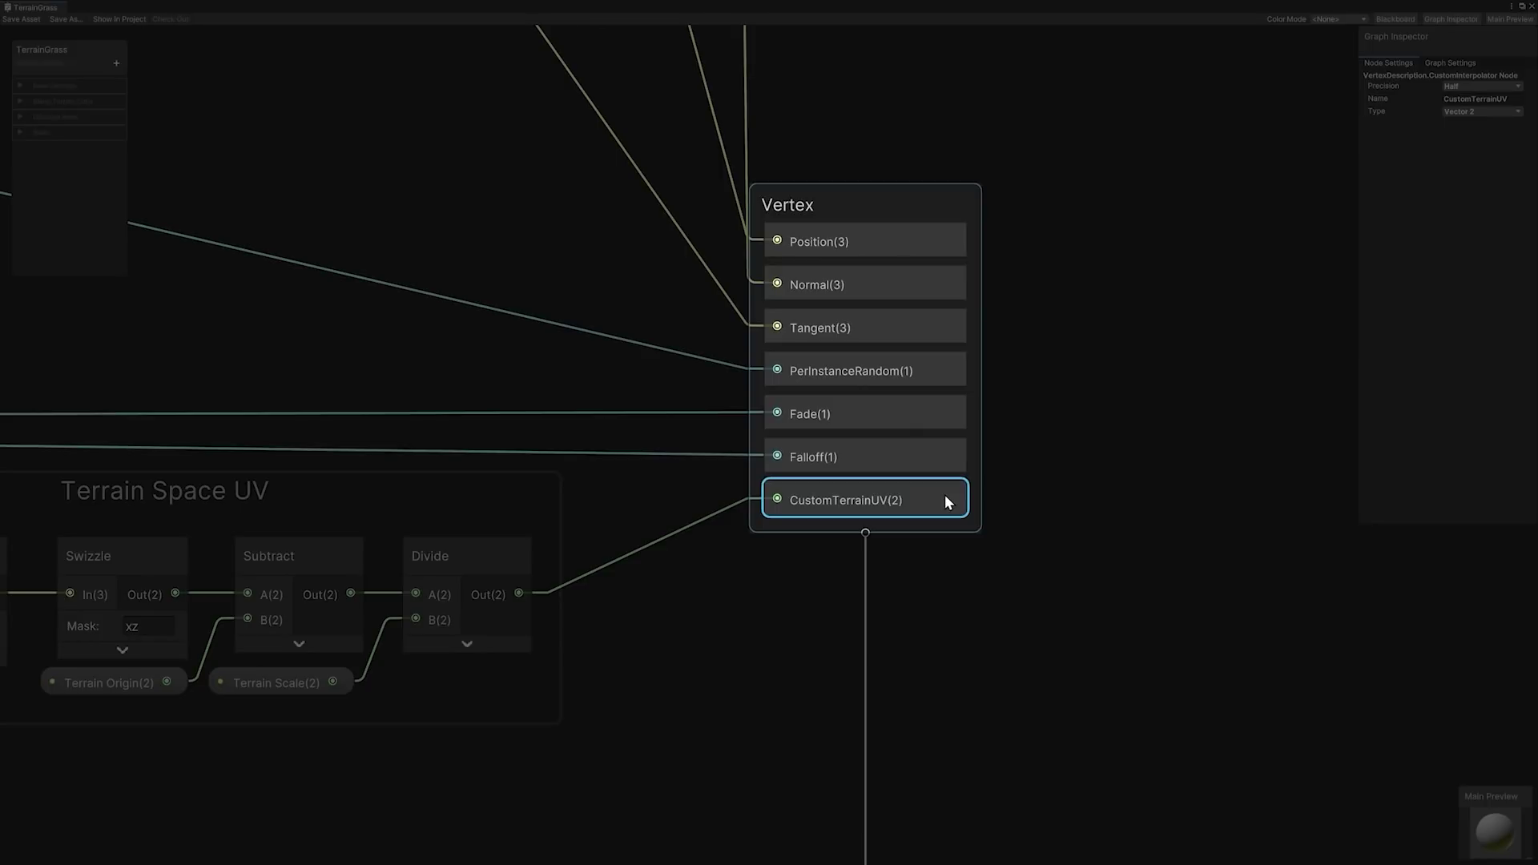
pyautogui.press('space')
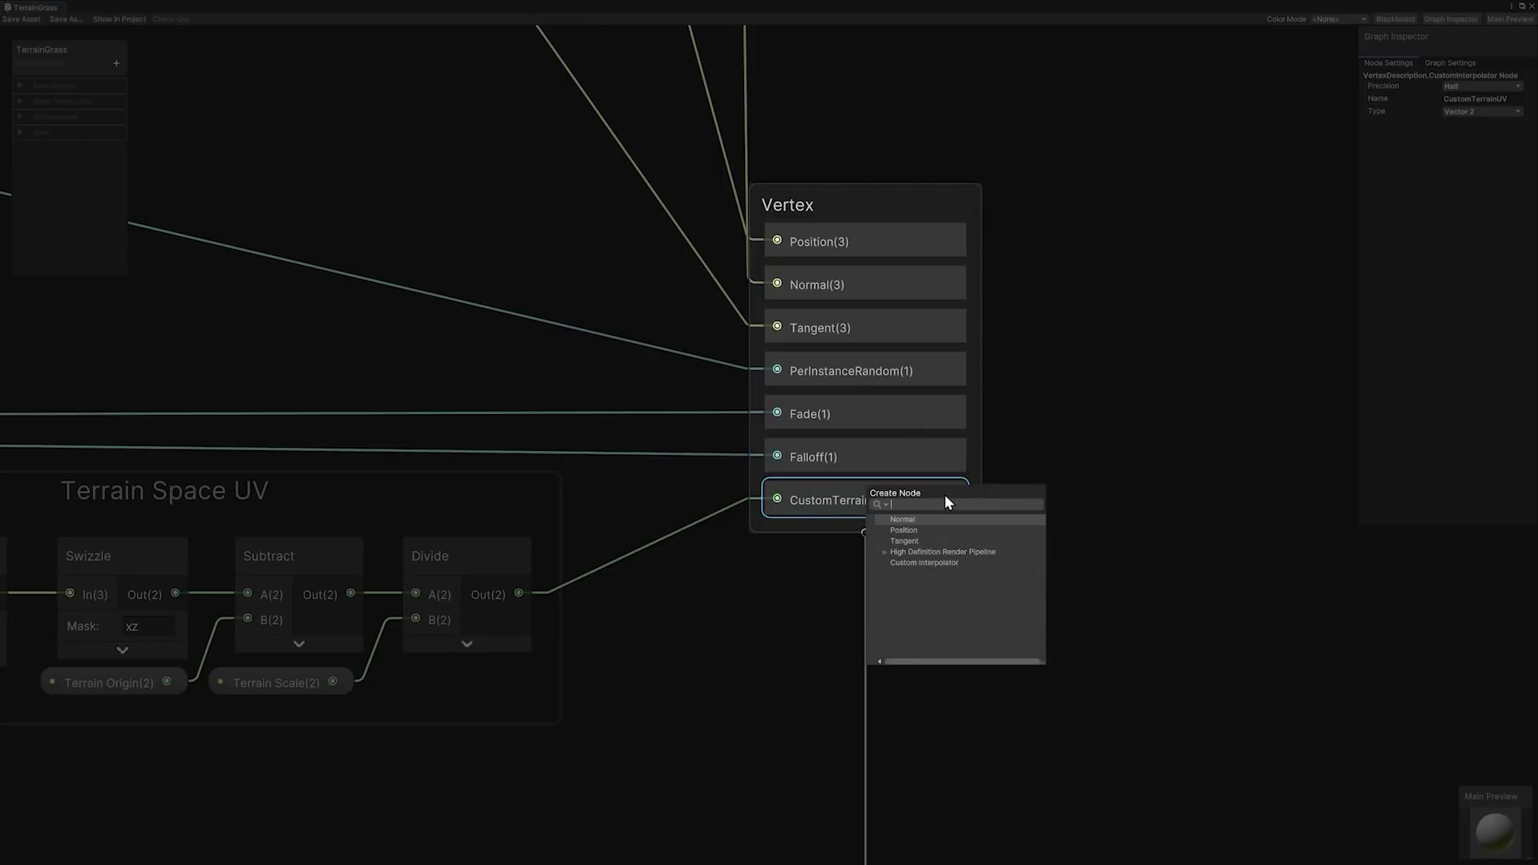
pyautogui.click(926, 563)
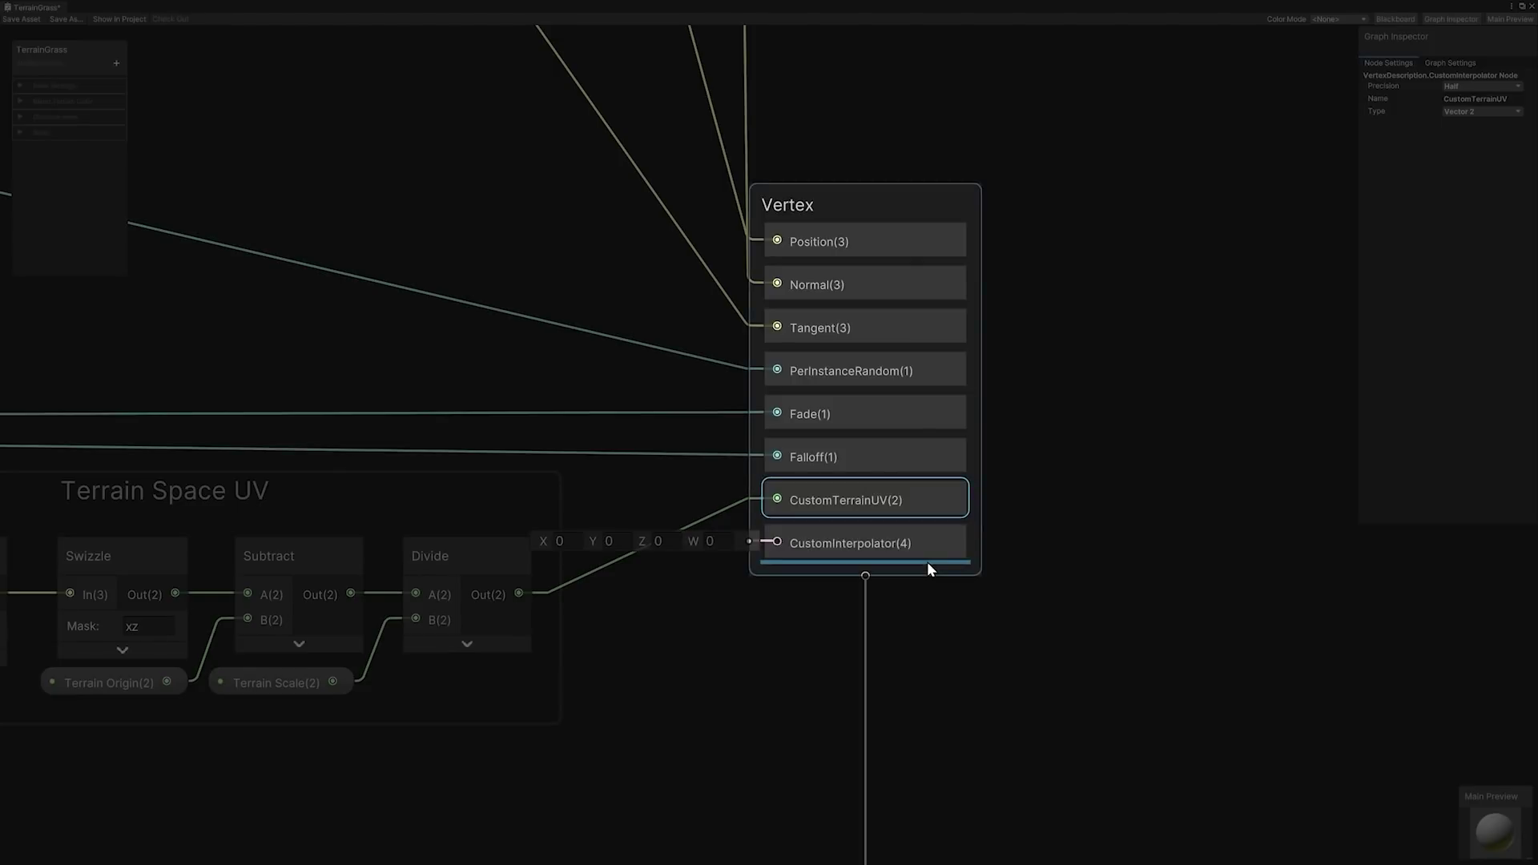
# Step: Give the new custom interpolator Single precision, the name CustomNode and the Vector 2 type, and hide the Graph Inspector
pyautogui.click(925, 550)
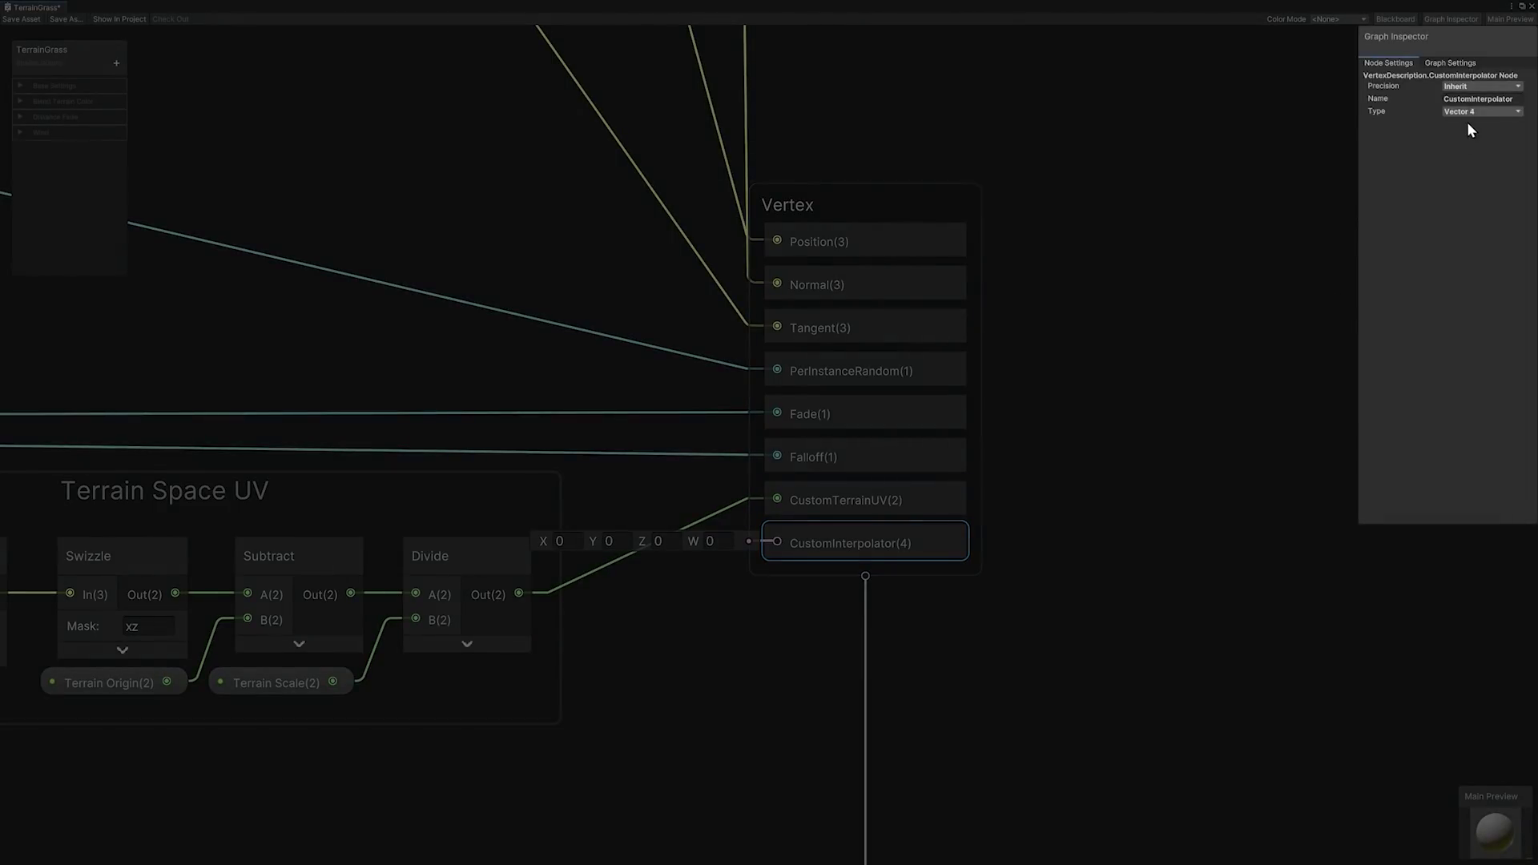
pyautogui.click(1511, 88)
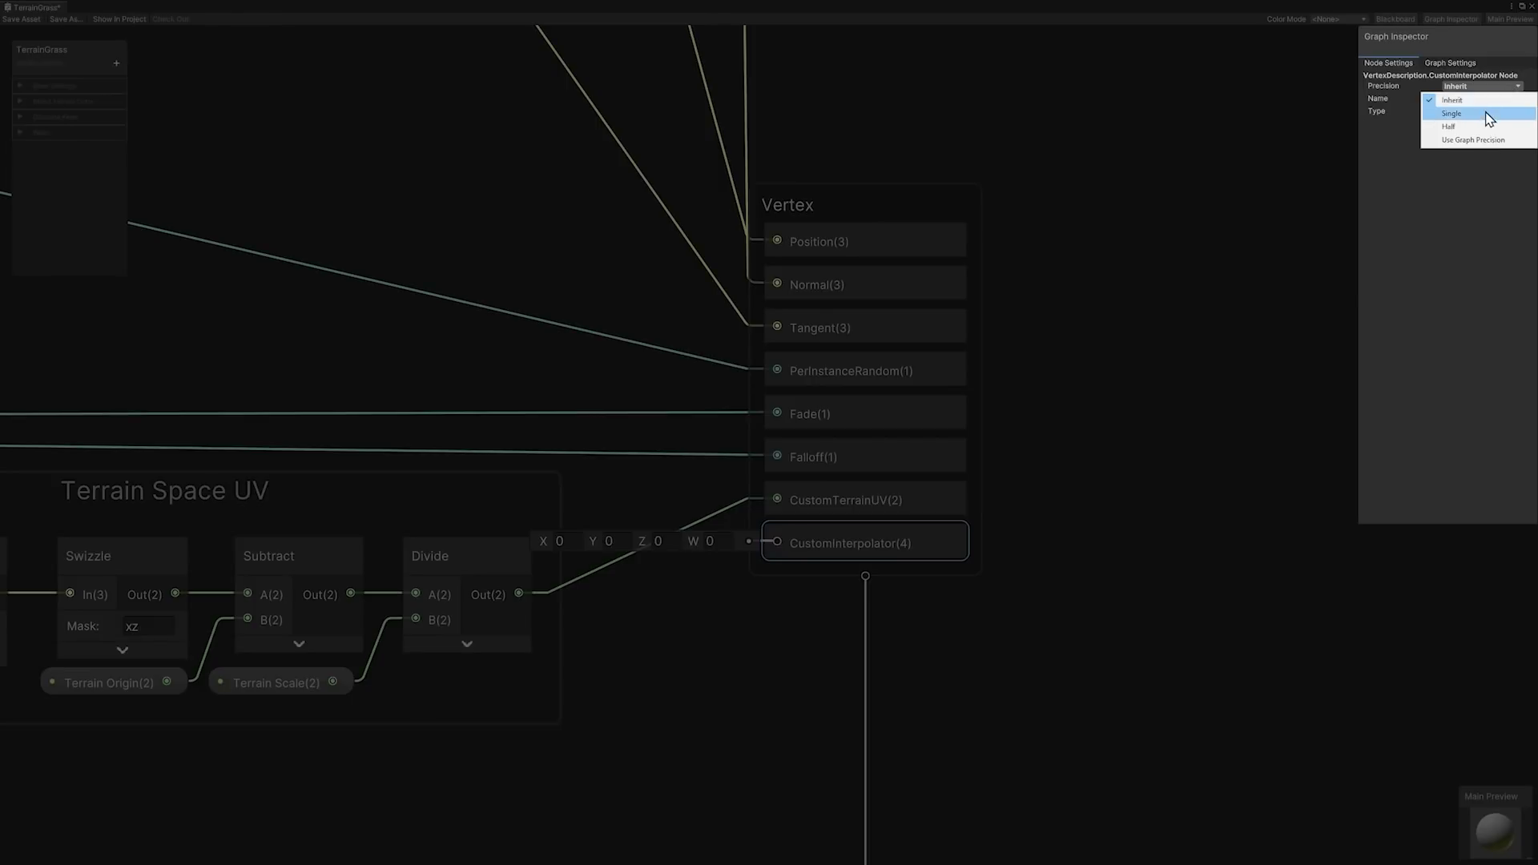
pyautogui.click(1483, 113)
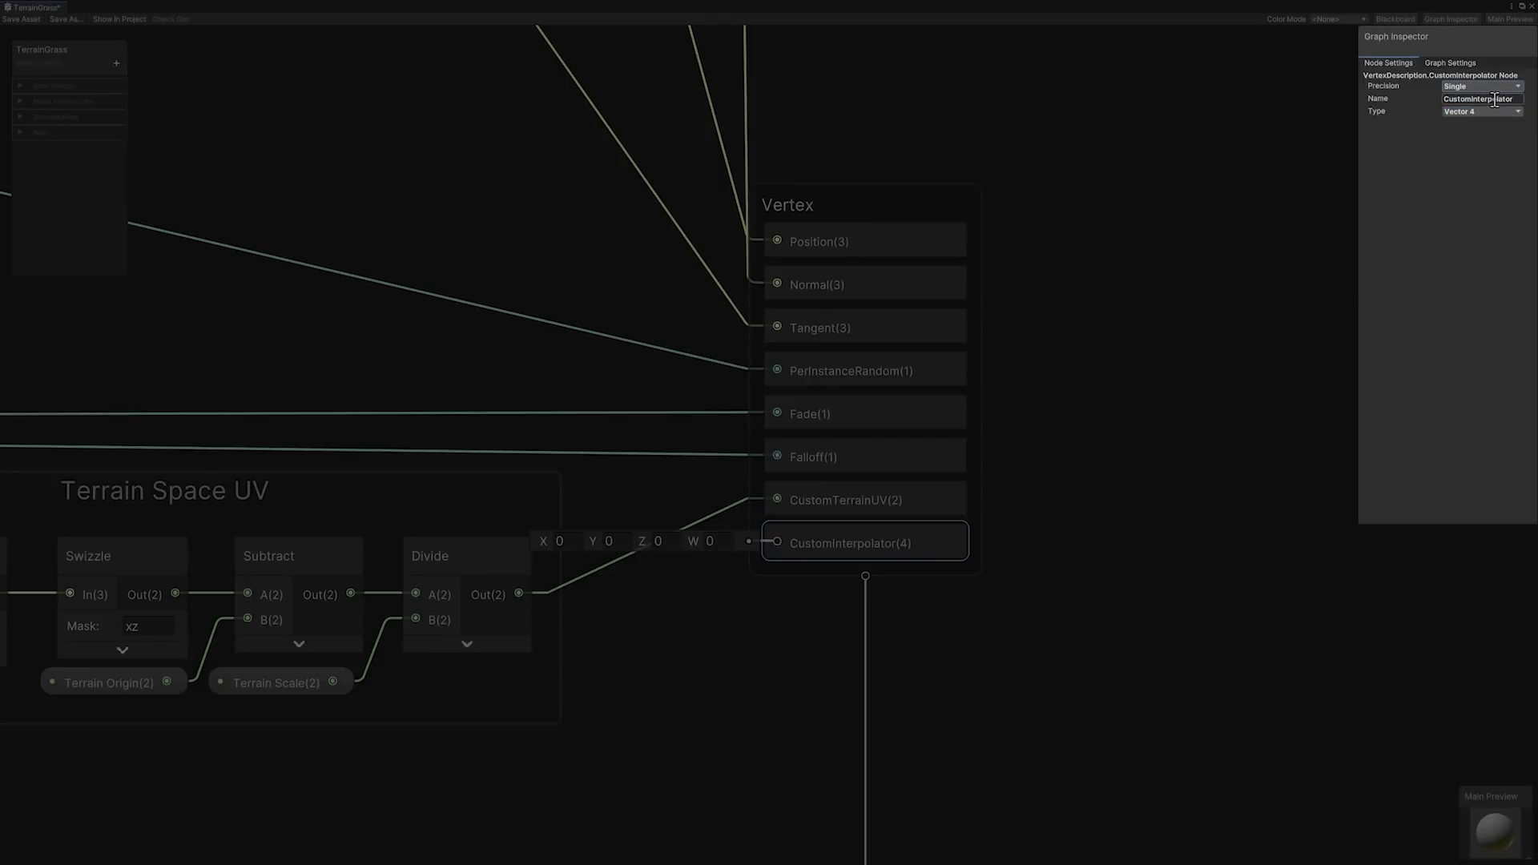
pyautogui.click(1494, 99)
pyautogui.write('CustomNode')
pyautogui.click(1488, 110)
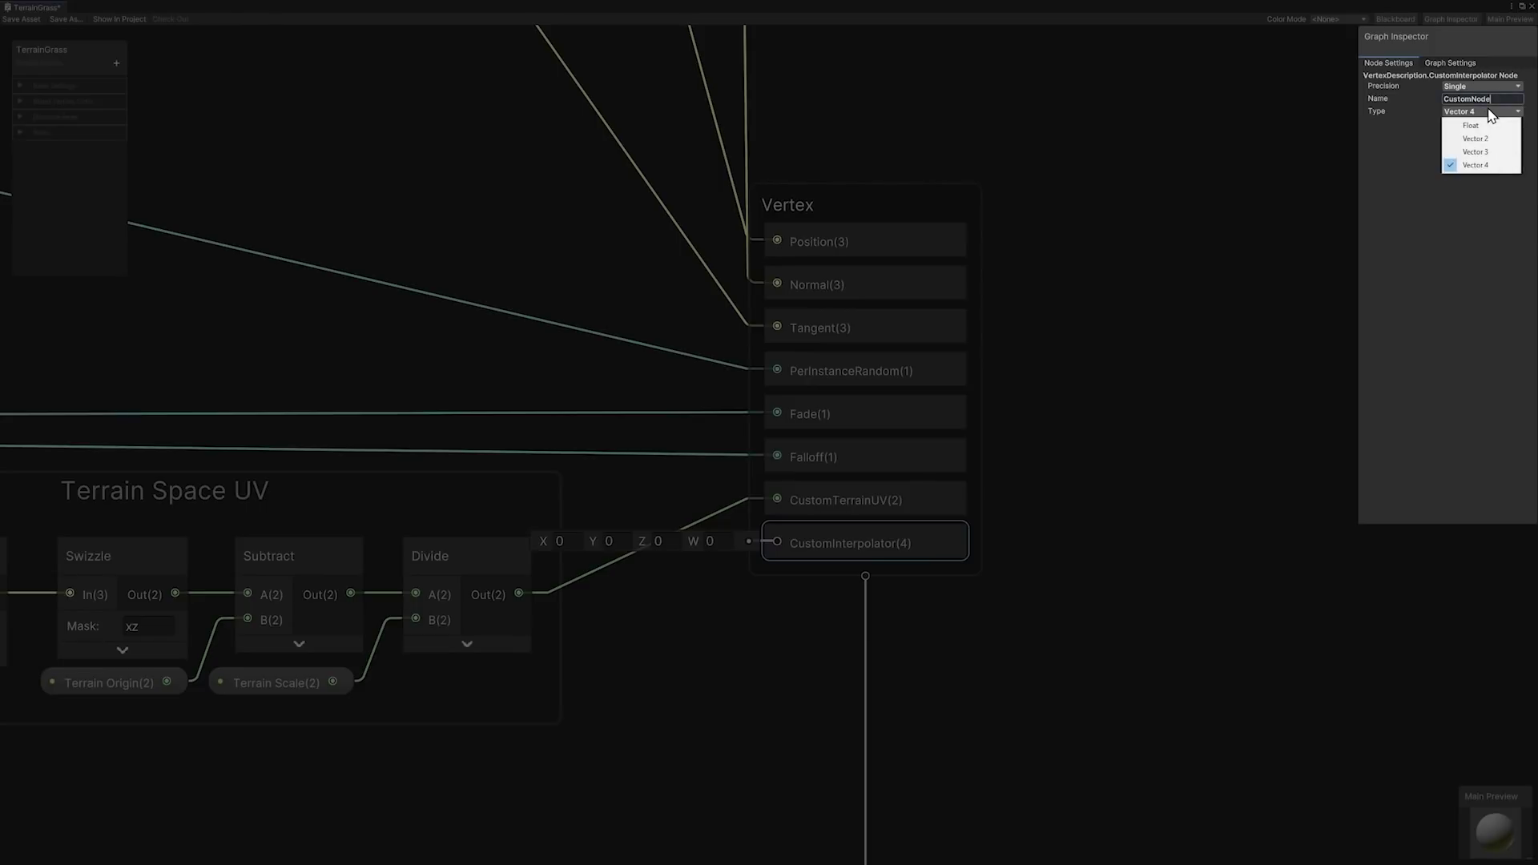
pyautogui.click(1484, 138)
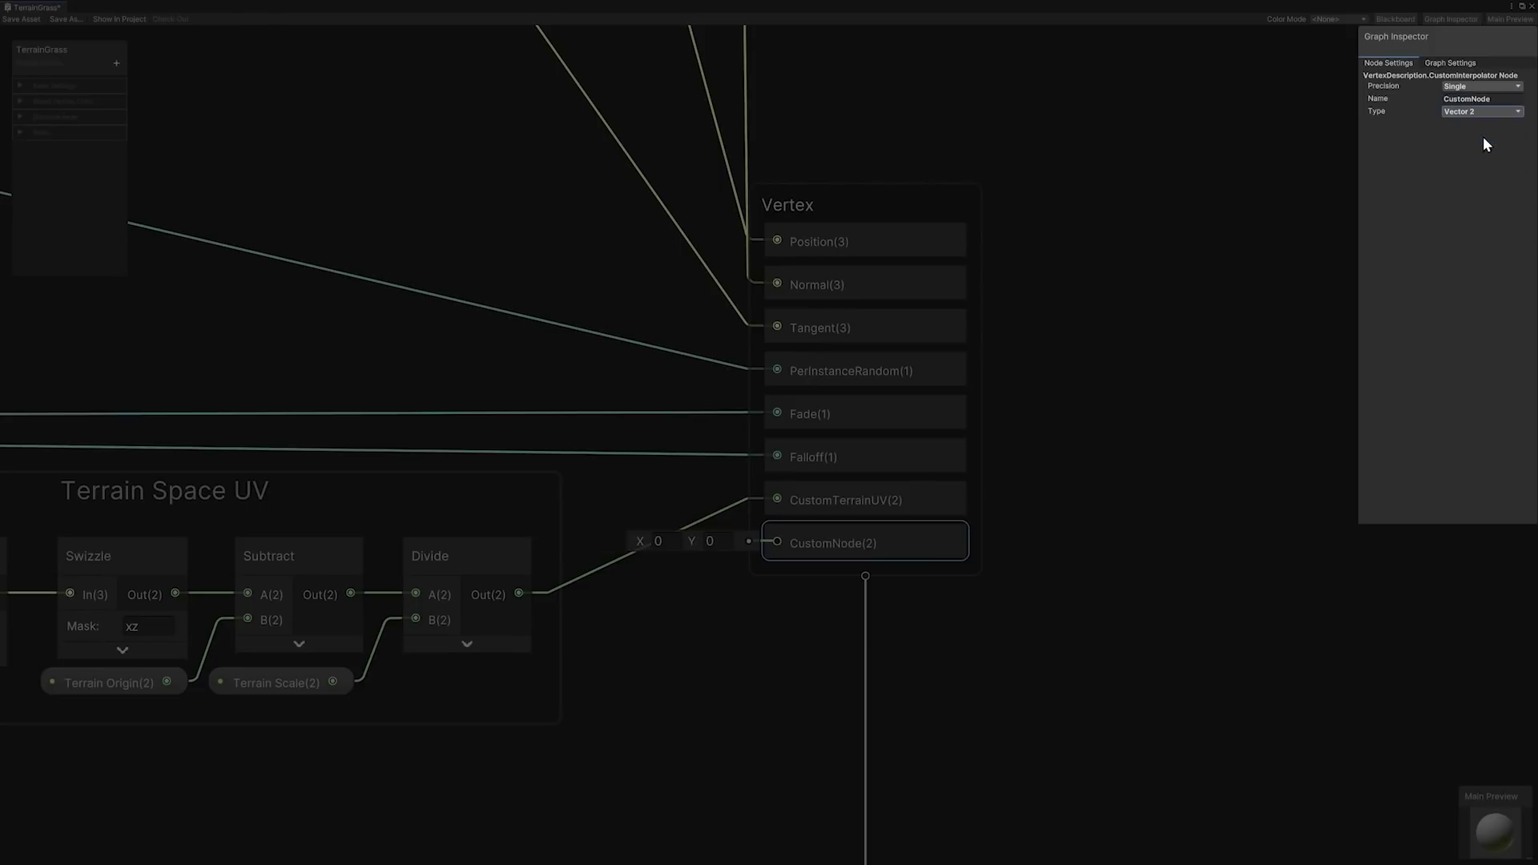
pyautogui.click(1452, 21)
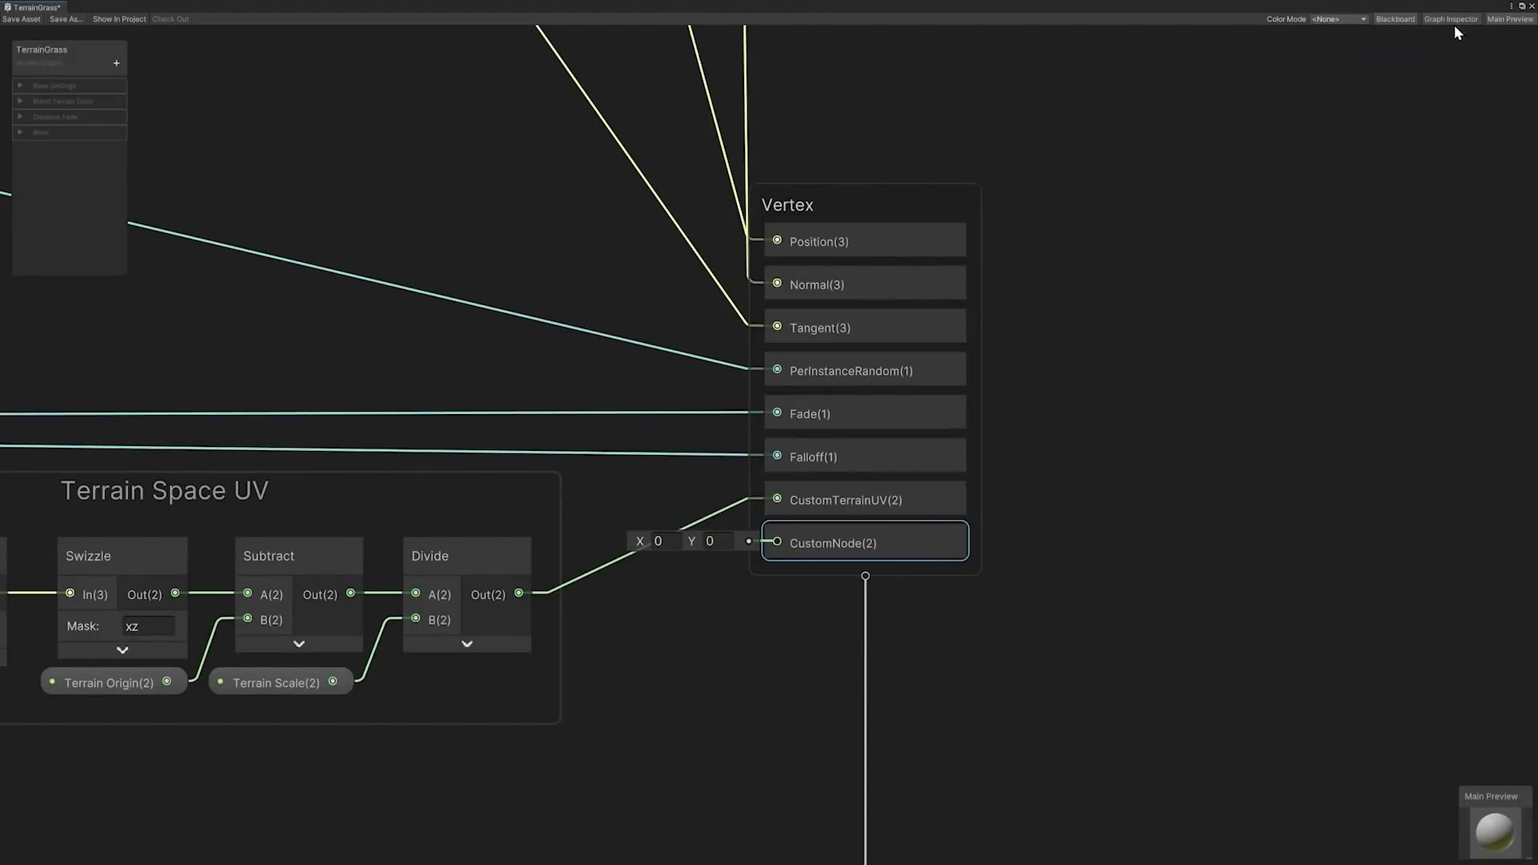
# Step: Create a CustomNode custom interpolator node and place it beside the Vertex block
pyautogui.rightClick(1074, 353)
pyautogui.click(1088, 351)
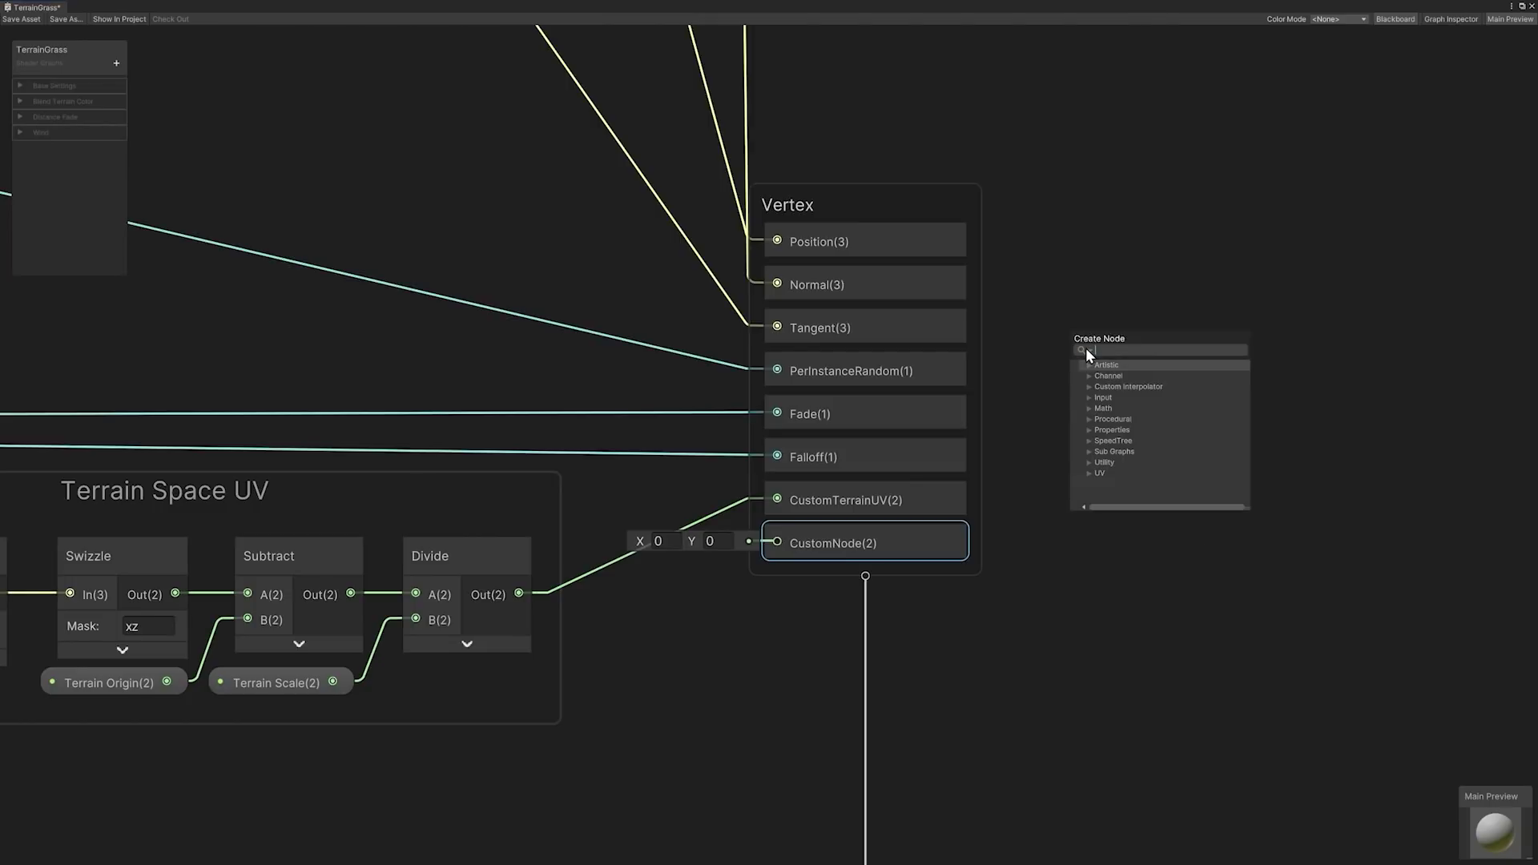
pyautogui.click(1090, 387)
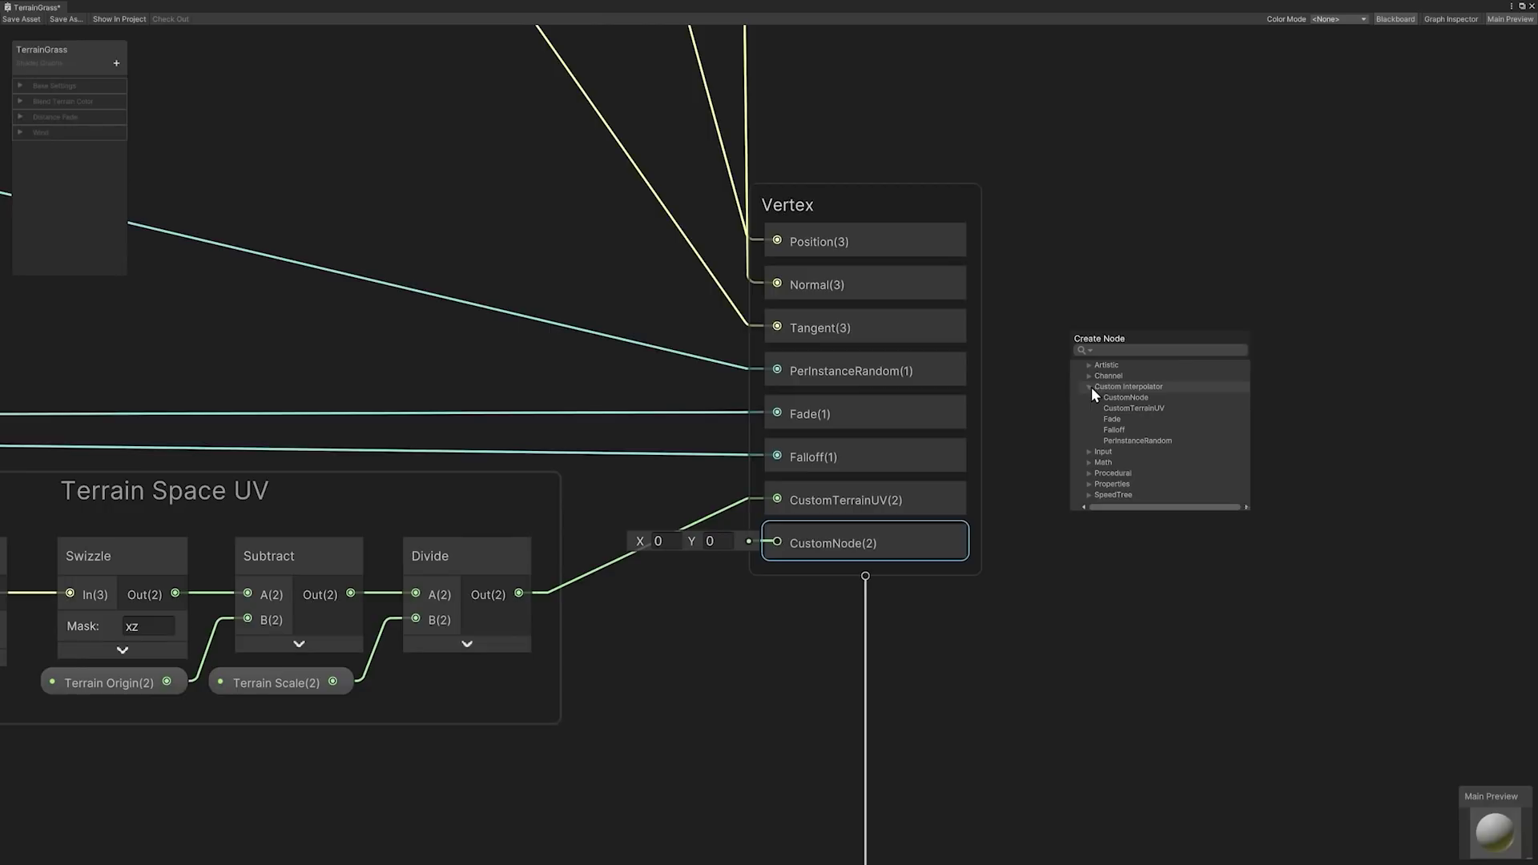
pyautogui.click(1115, 397)
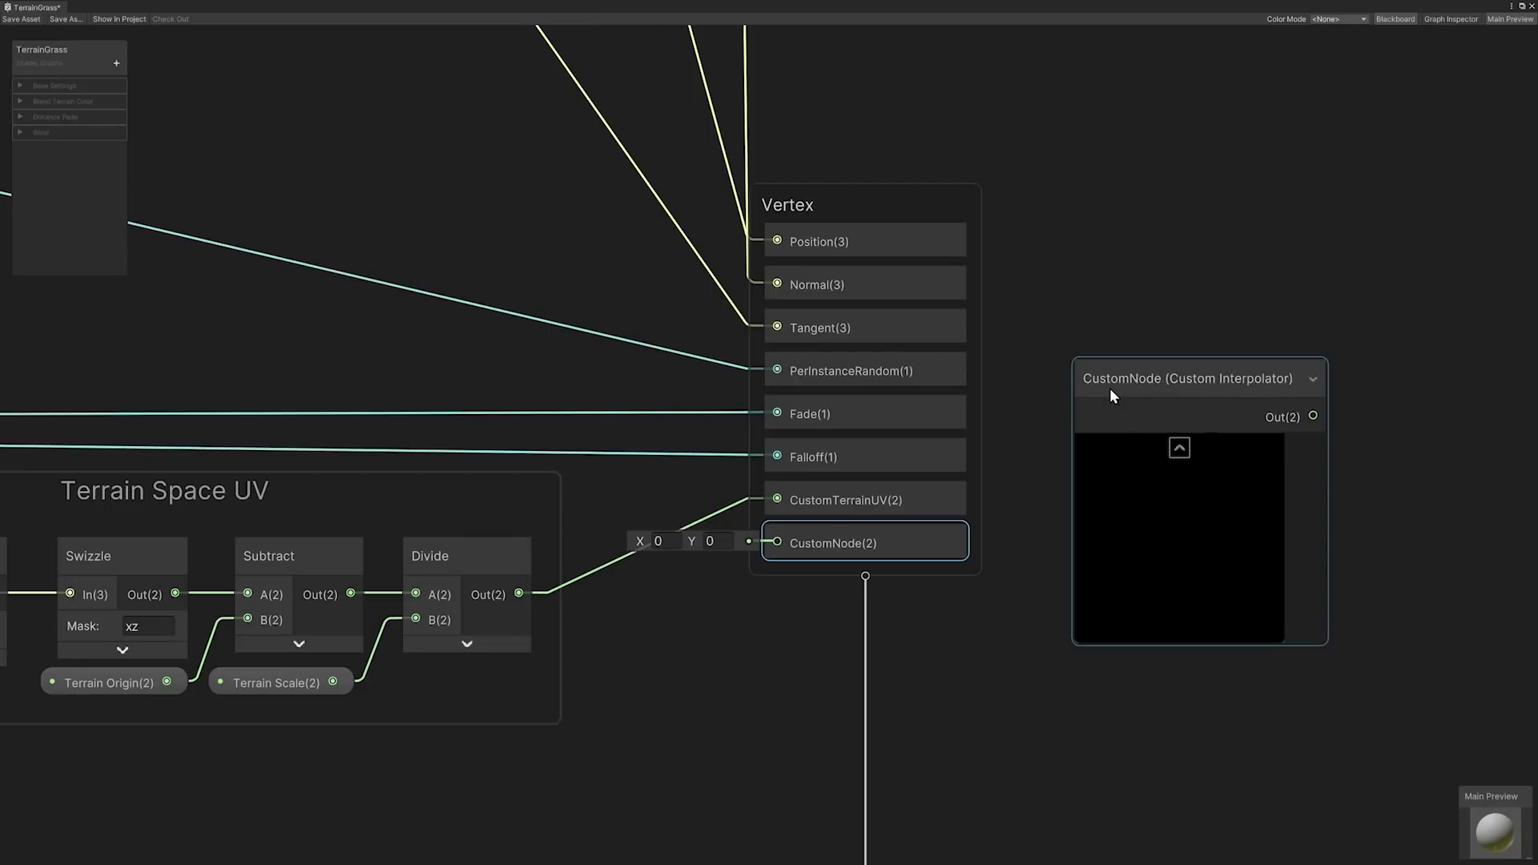
pyautogui.moveTo(1155, 397); pyautogui.dragTo(1073, 302)
# Step: Connect the CustomNode output to input A of a new Add node and move that node clear of it
pyautogui.moveTo(1179, 319); pyautogui.dragTo(1281, 320)
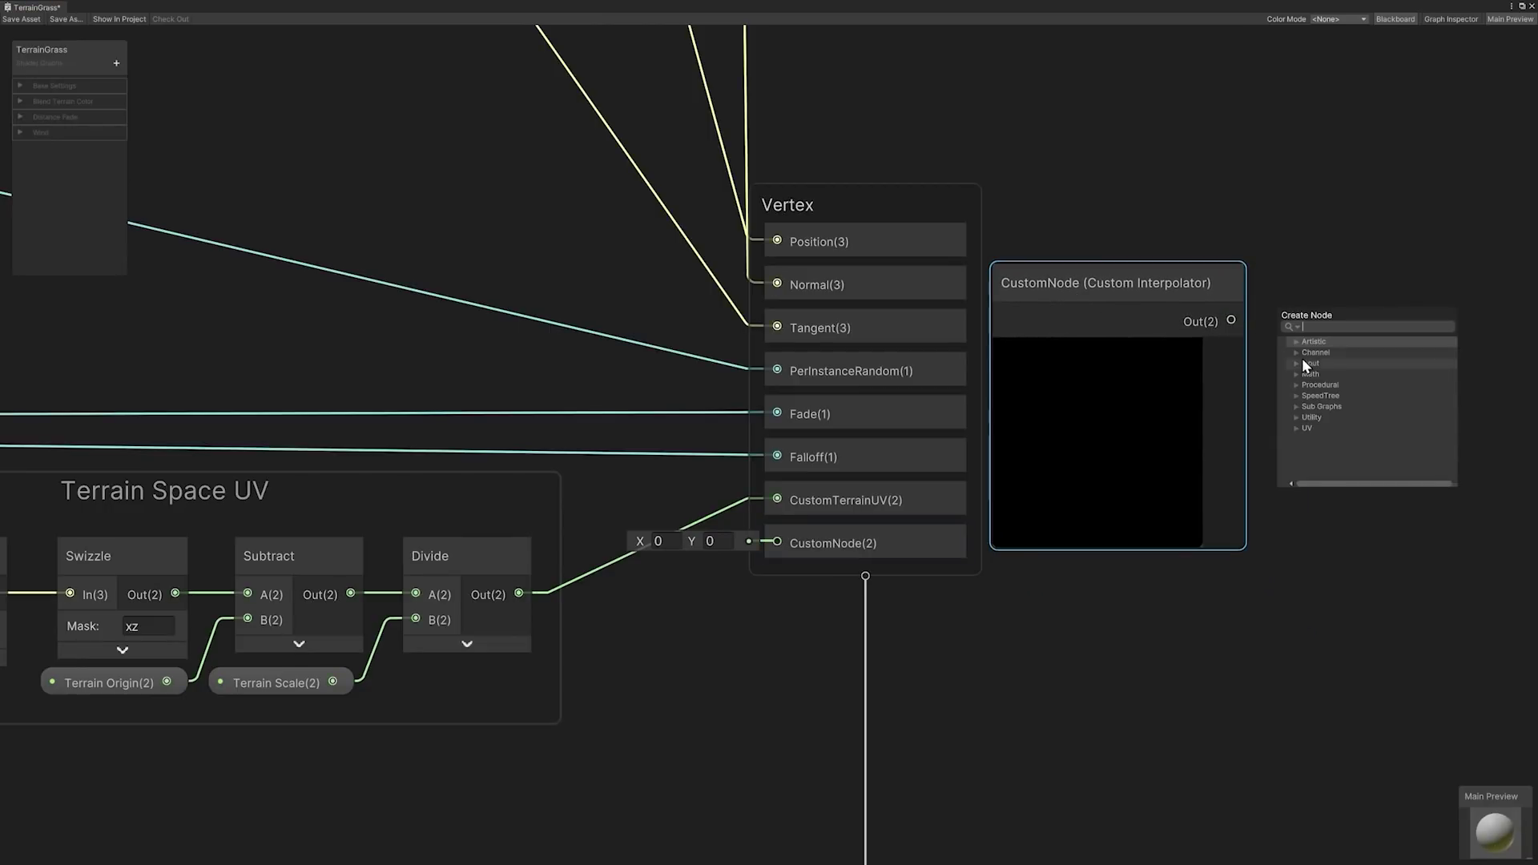
pyautogui.click(1296, 373)
pyautogui.click(1306, 396)
pyautogui.doubleClick(1323, 406)
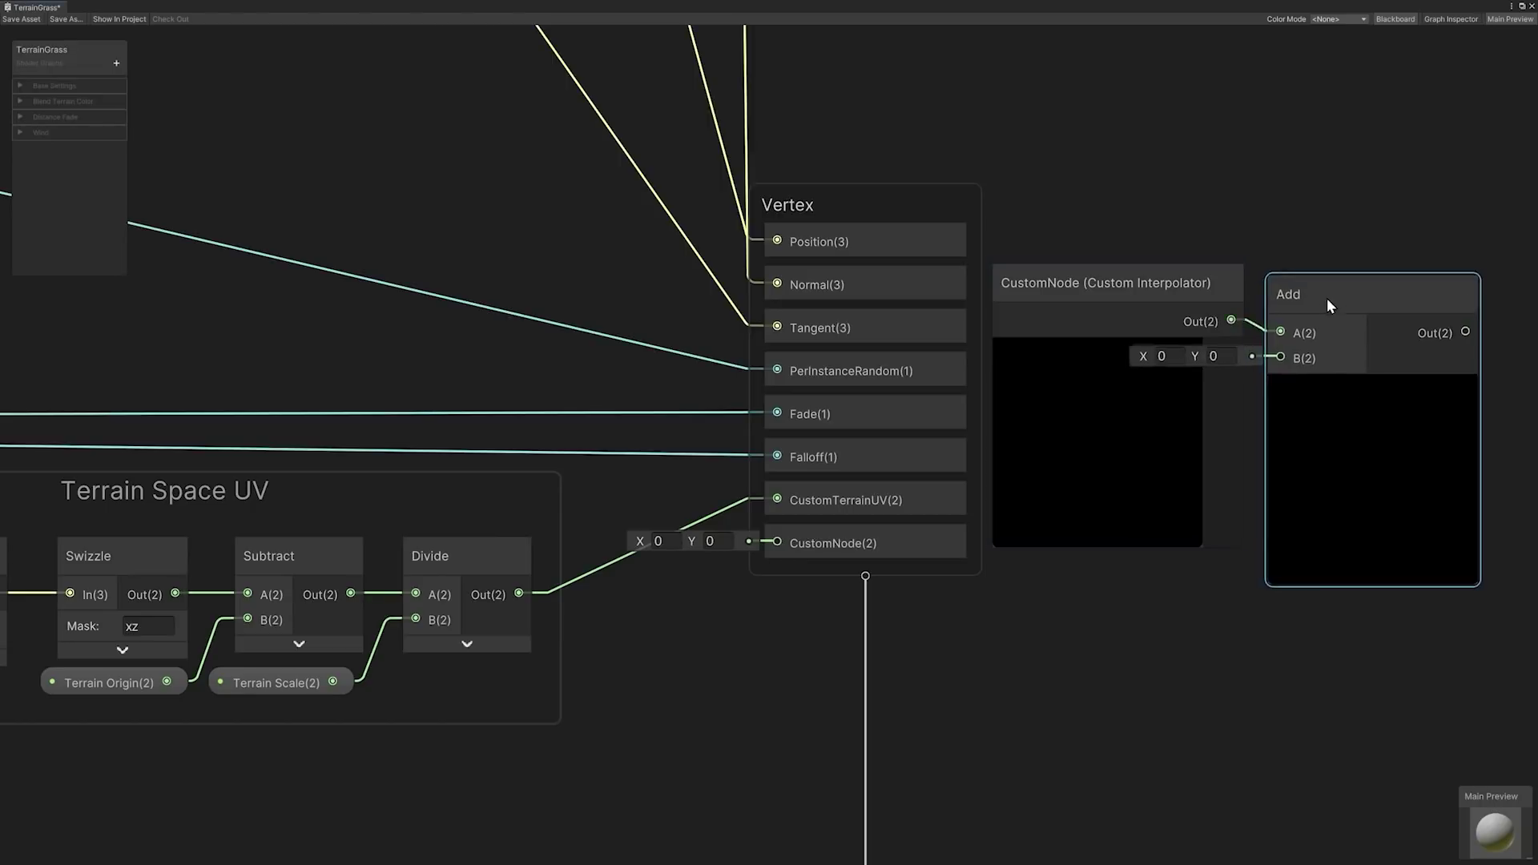
pyautogui.moveTo(1326, 298); pyautogui.dragTo(1382, 288)
# Step: Set the X value of the Vertex block's CustomNode input to 1 and the Y value of the Add node's B input to 1
pyautogui.click(659, 540)
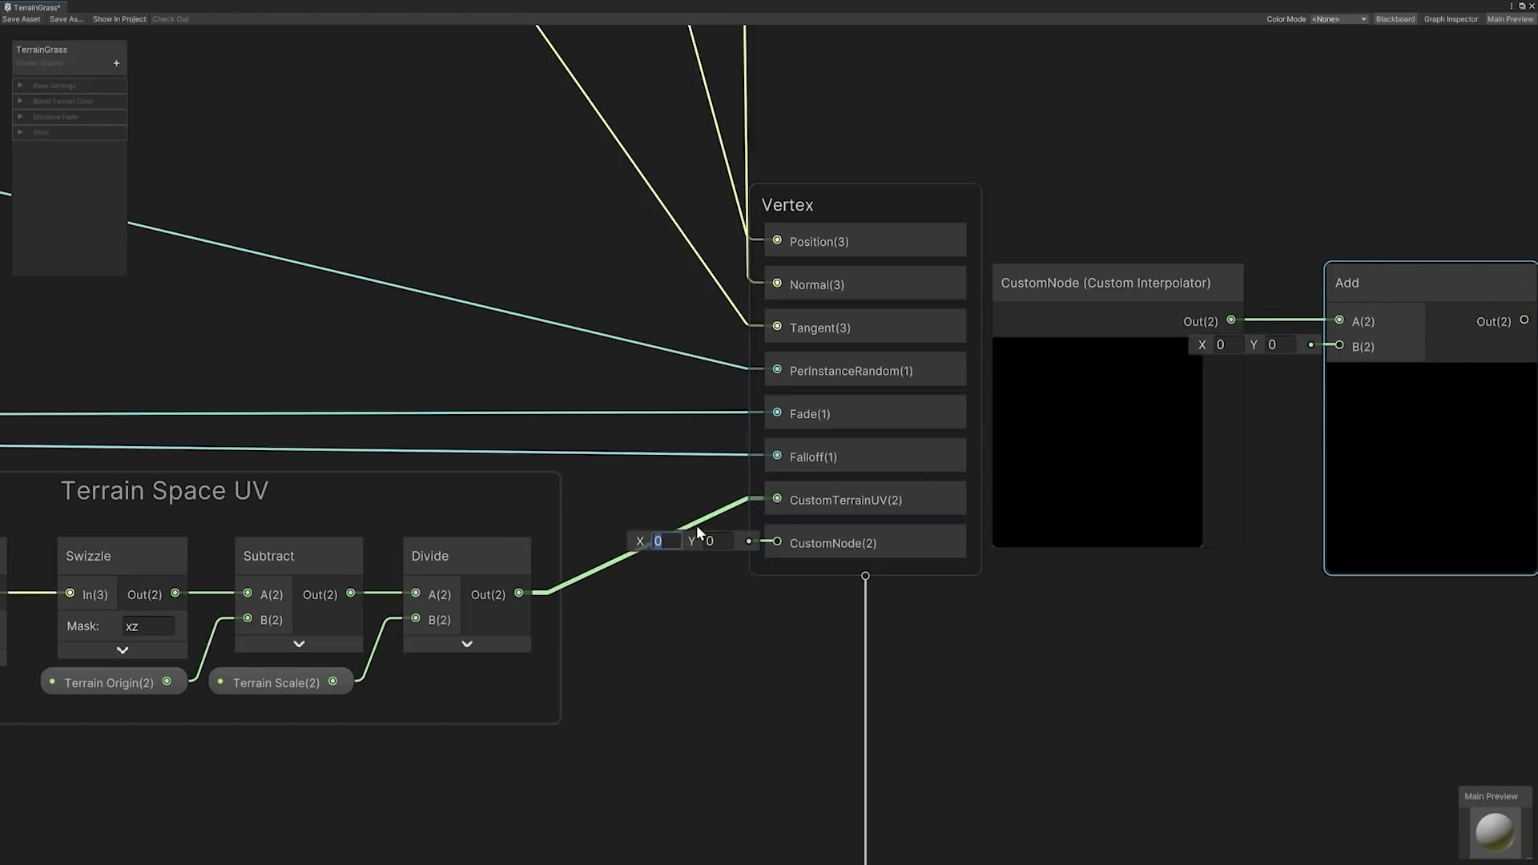
pyautogui.write('1')
pyautogui.click(1279, 346)
pyautogui.write('1')
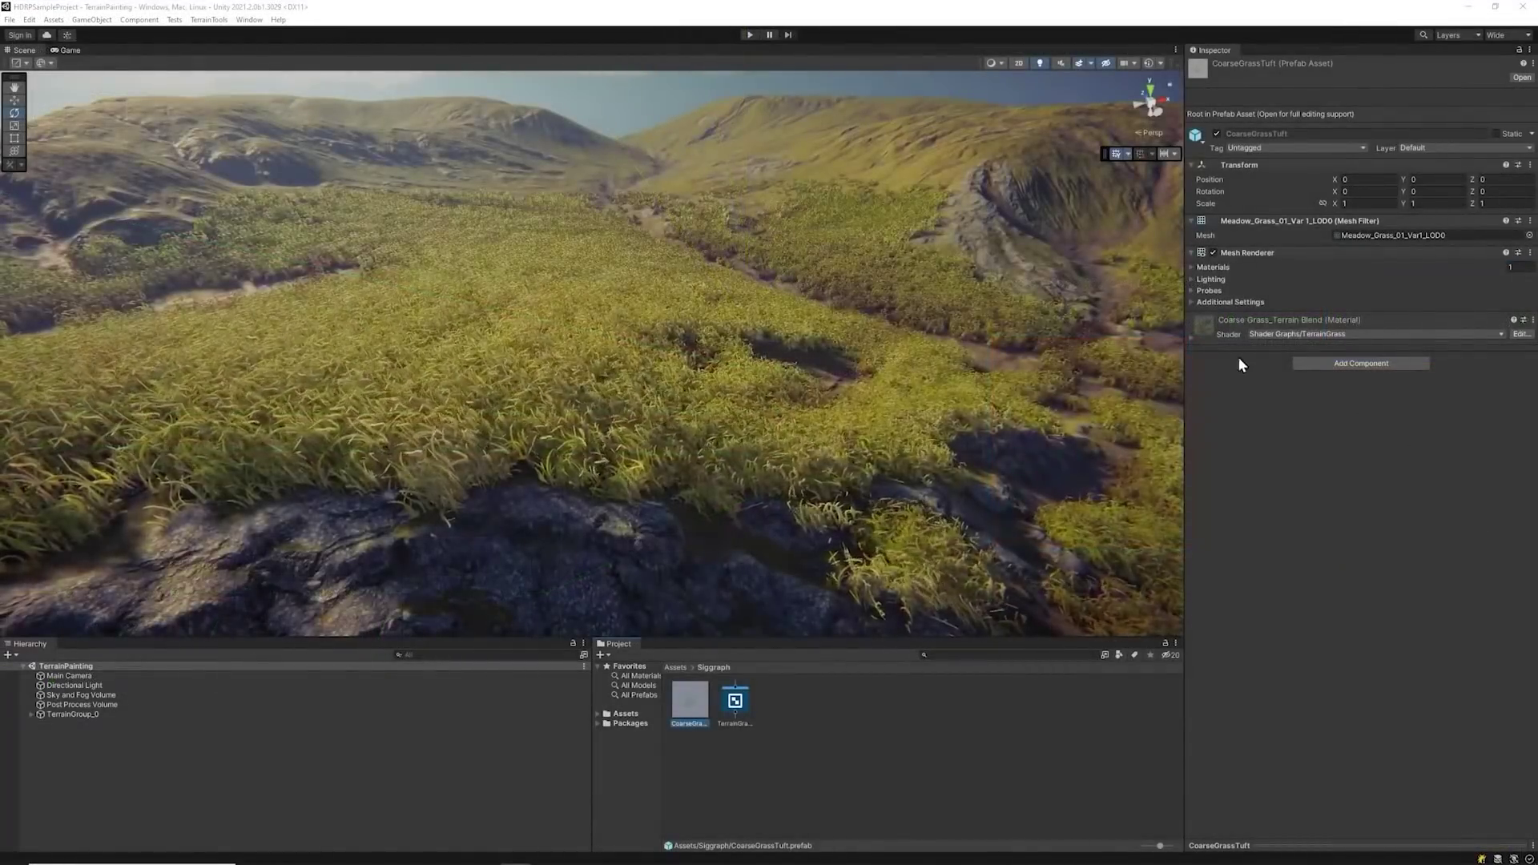
# Step: Expand the grass material's Distance Fade properties and set Distance Fade Start to 7.1 and Distance Fade End to 34.9
pyautogui.click(1189, 338)
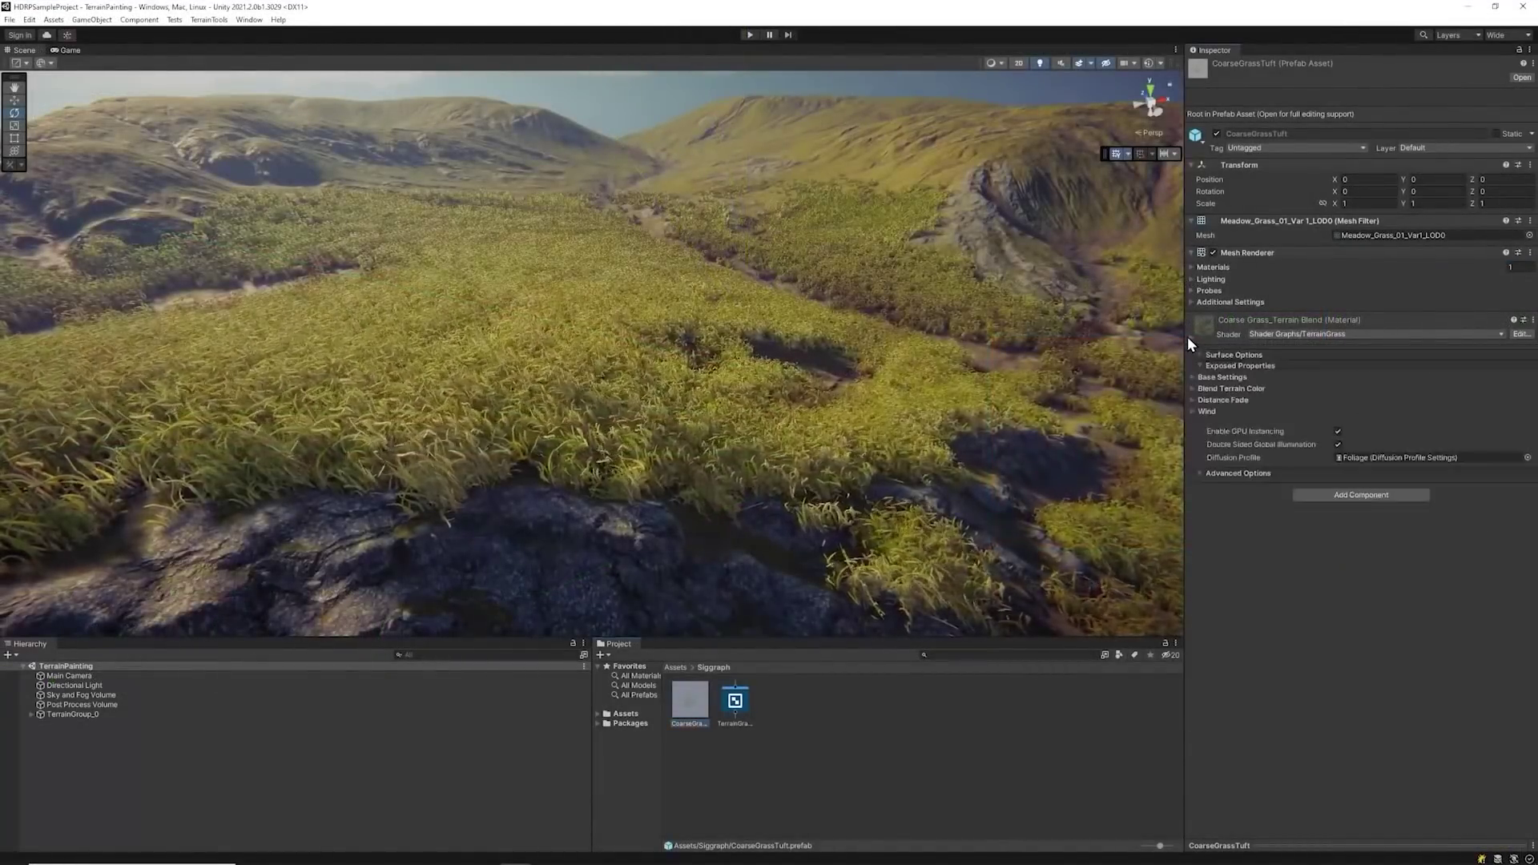
pyautogui.click(1193, 400)
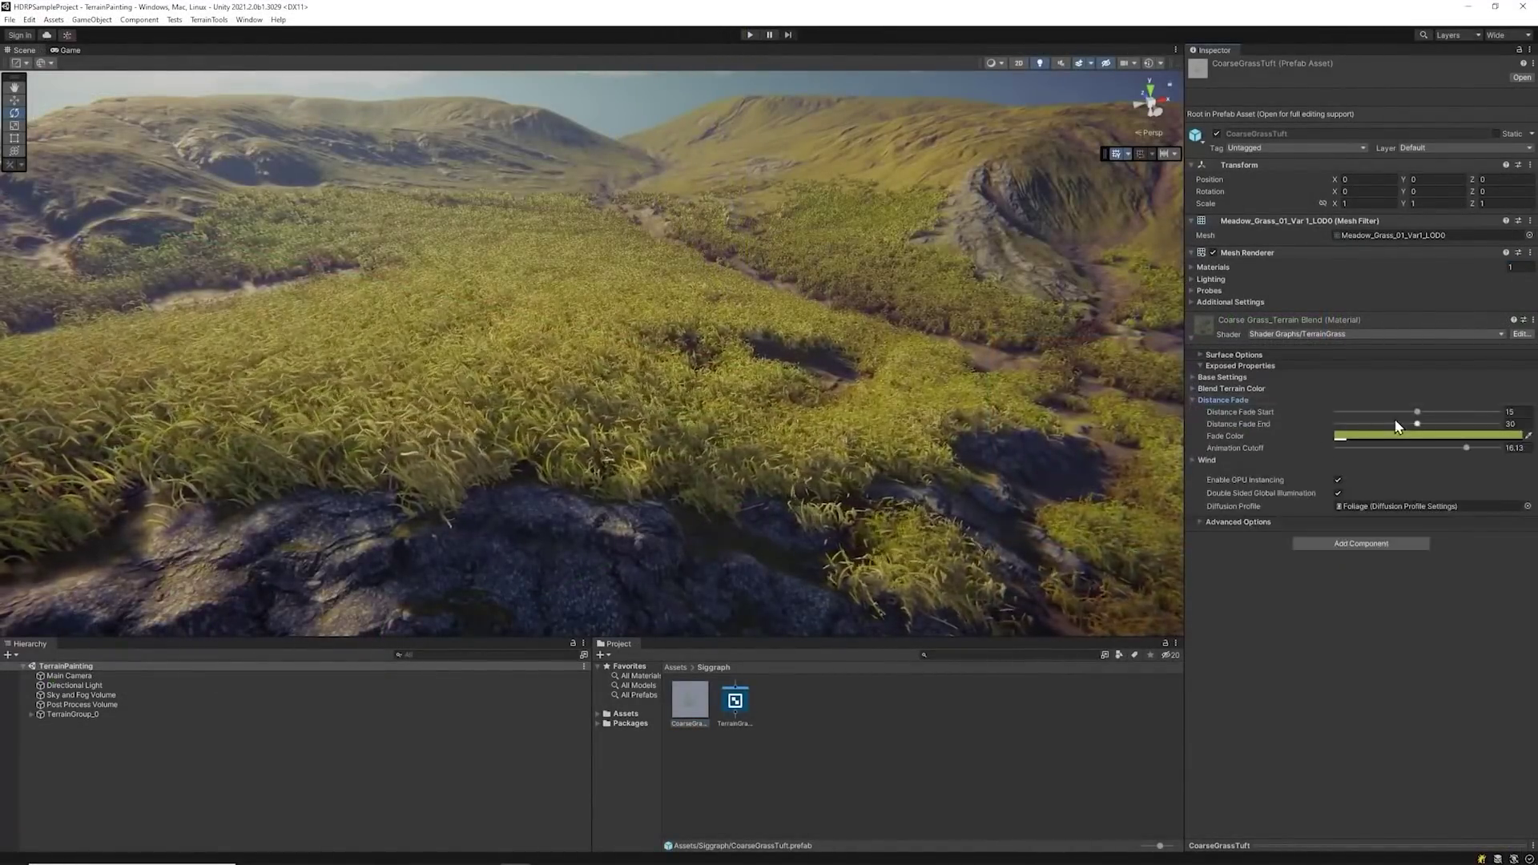
pyautogui.moveTo(1442, 413)
pyautogui.mouseDown()
pyautogui.moveTo(1338, 426)
pyautogui.moveTo(1419, 425)
pyautogui.mouseUp()
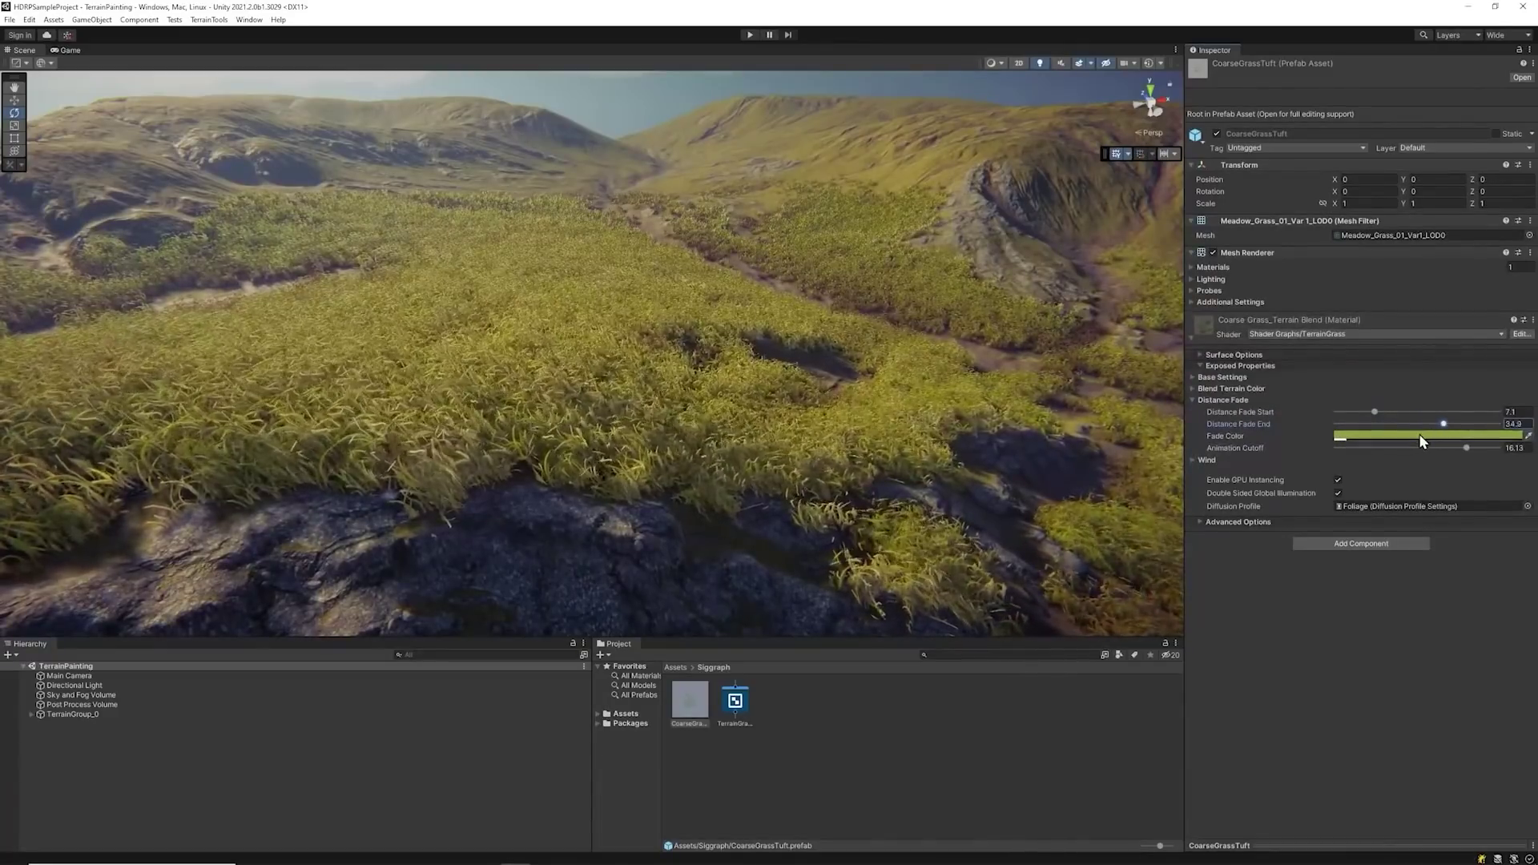
# Step: Try an orange Fade Color with stronger alpha, settle on an olive-yellow hue, and set Animation Cutoff to 15.23
pyautogui.click(1420, 434)
pyautogui.moveTo(1420, 670); pyautogui.dragTo(1437, 665)
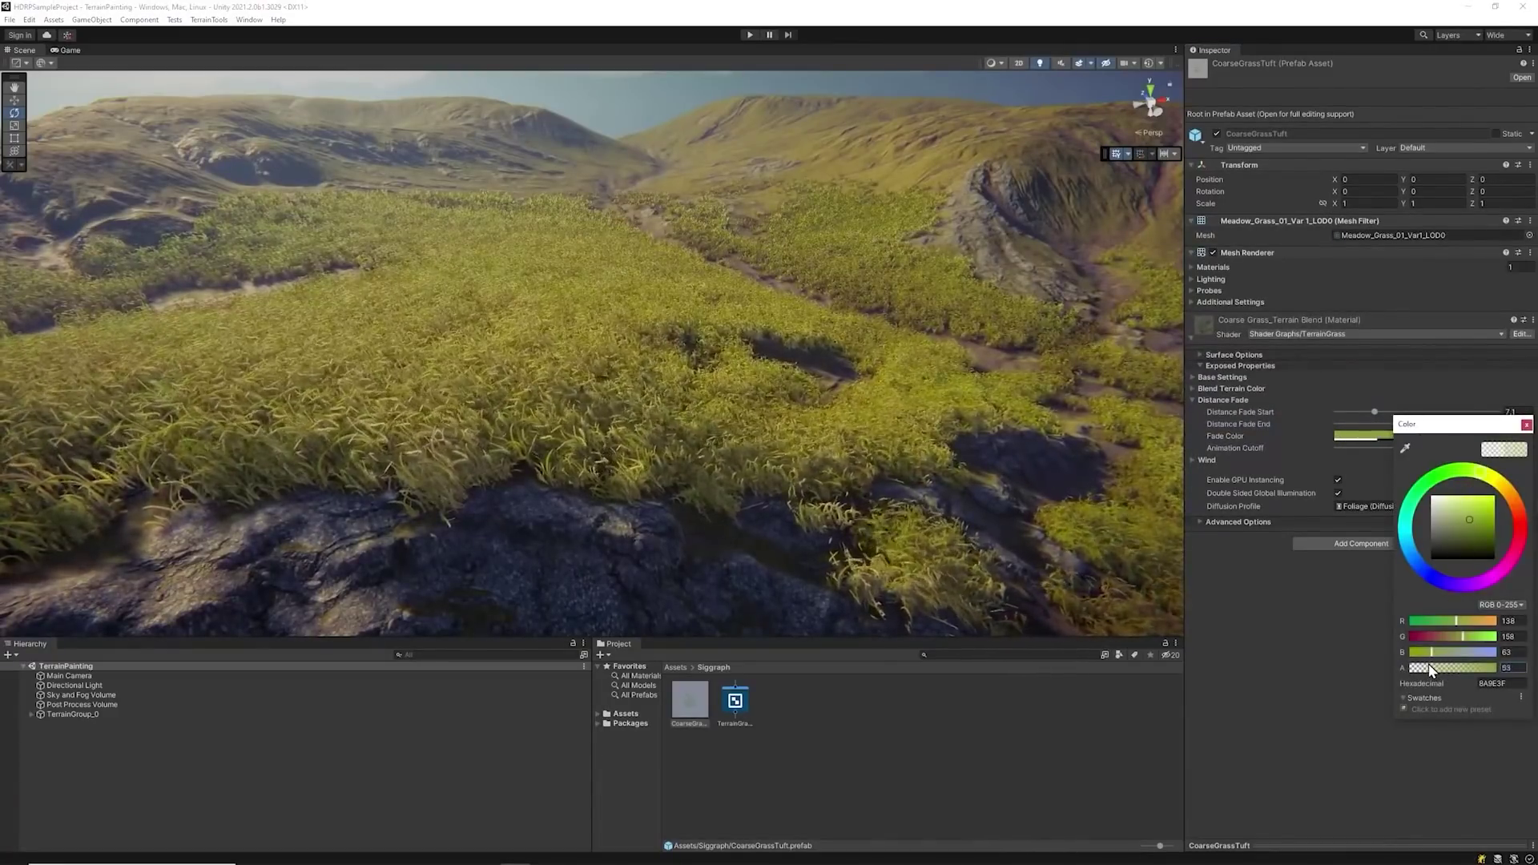
pyautogui.click(1496, 490)
pyautogui.moveTo(1497, 490); pyautogui.dragTo(1509, 492)
pyautogui.moveTo(1429, 668)
pyautogui.mouseDown()
pyautogui.moveTo(1479, 665)
pyautogui.moveTo(1449, 666)
pyautogui.mouseUp()
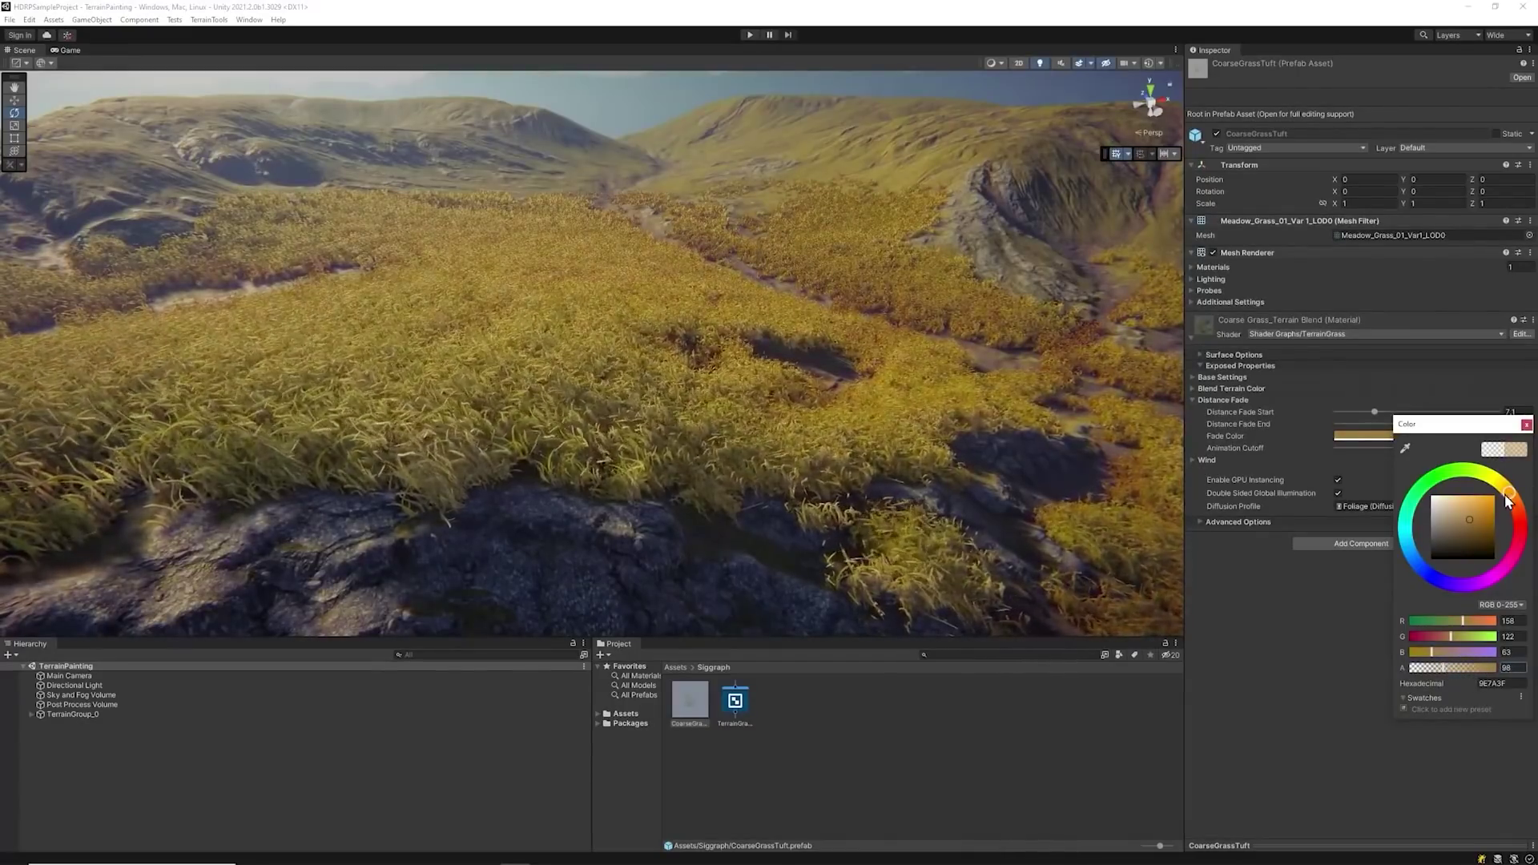
pyautogui.moveTo(1509, 492); pyautogui.dragTo(1455, 465)
pyautogui.click(1471, 448)
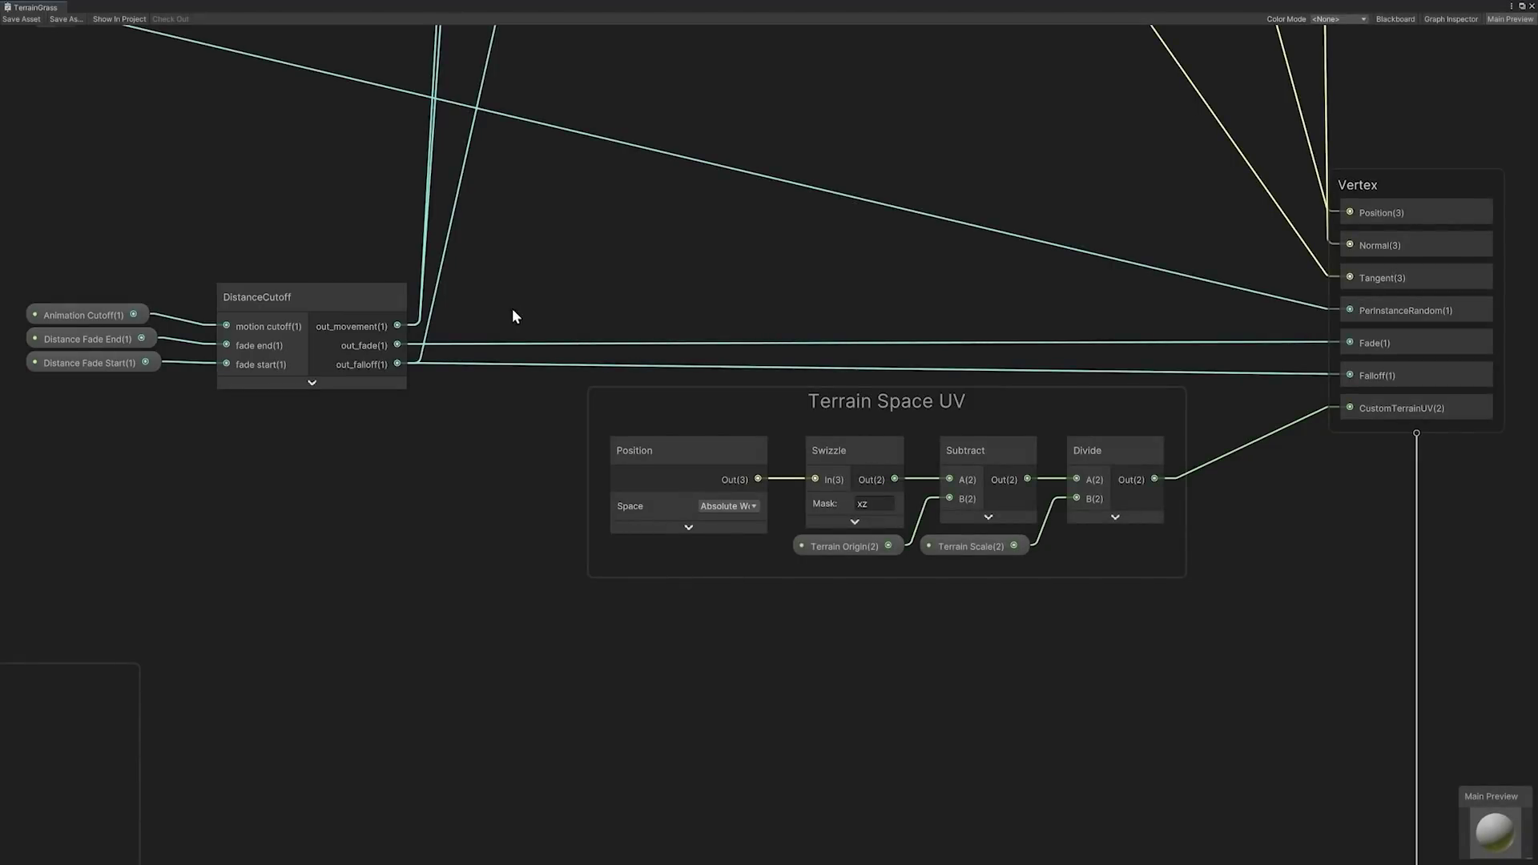
# Step: Examine the DistanceCutoff subgraph, return to the TerrainGrass graph and study the Alpha Fade nodes feeding the Fragment block
pyautogui.doubleClick(348, 301)
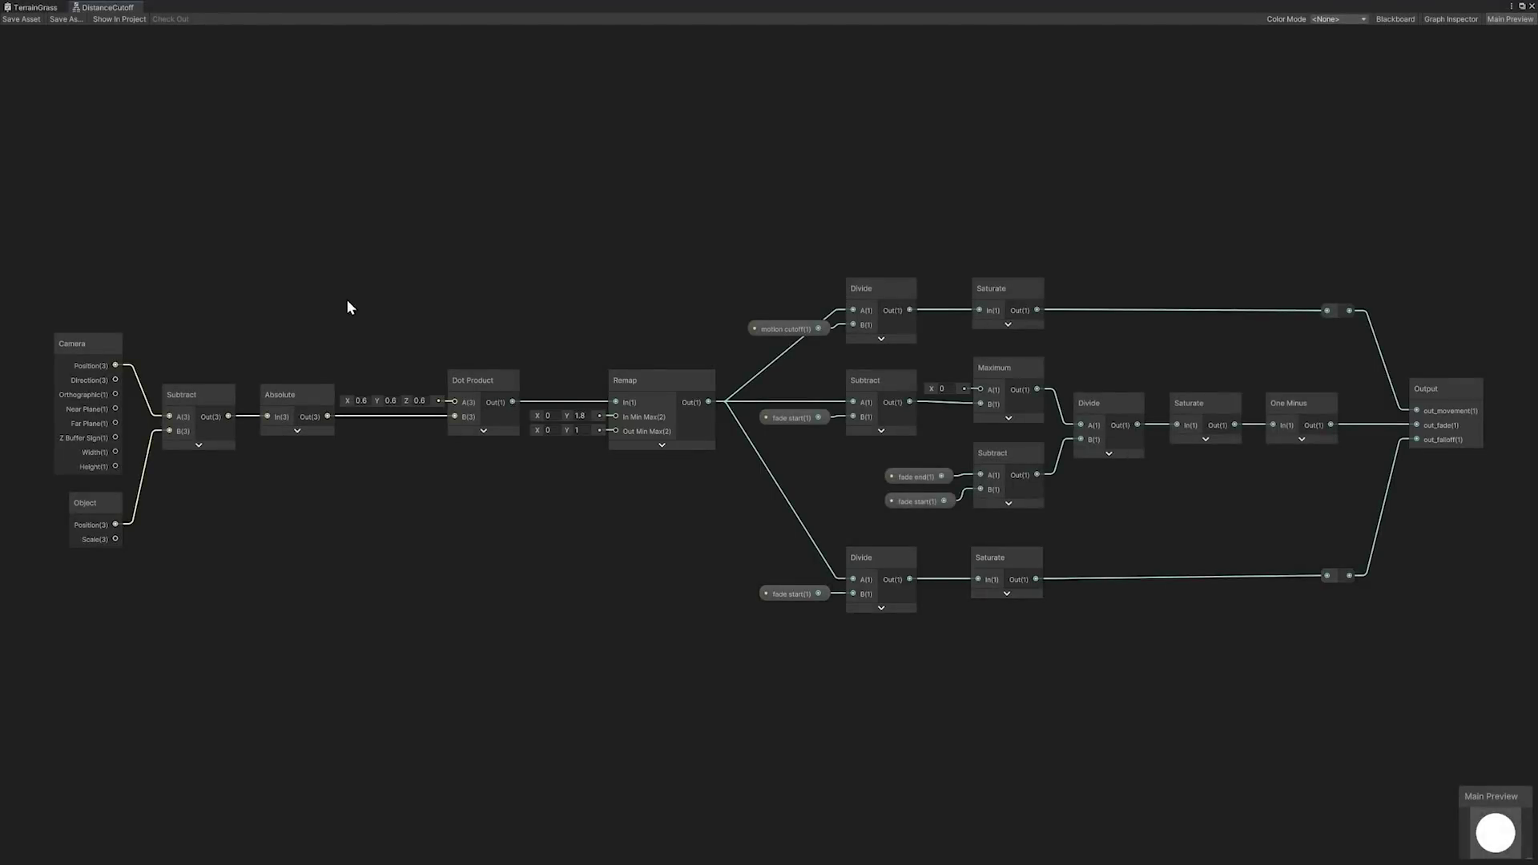
pyautogui.click(30, 8)
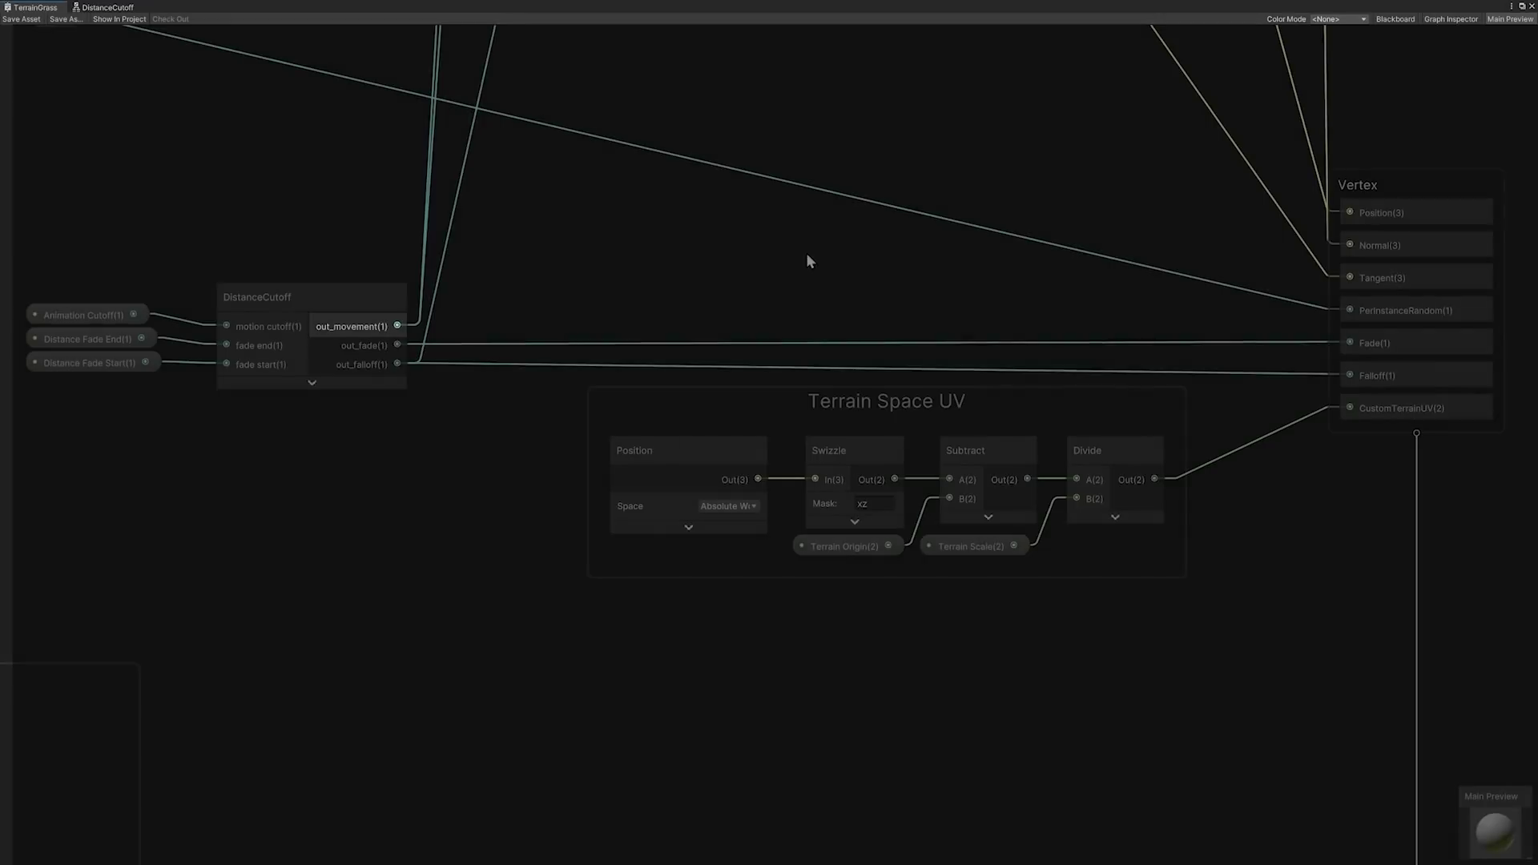
pyautogui.scroll(-3, 806, 252)
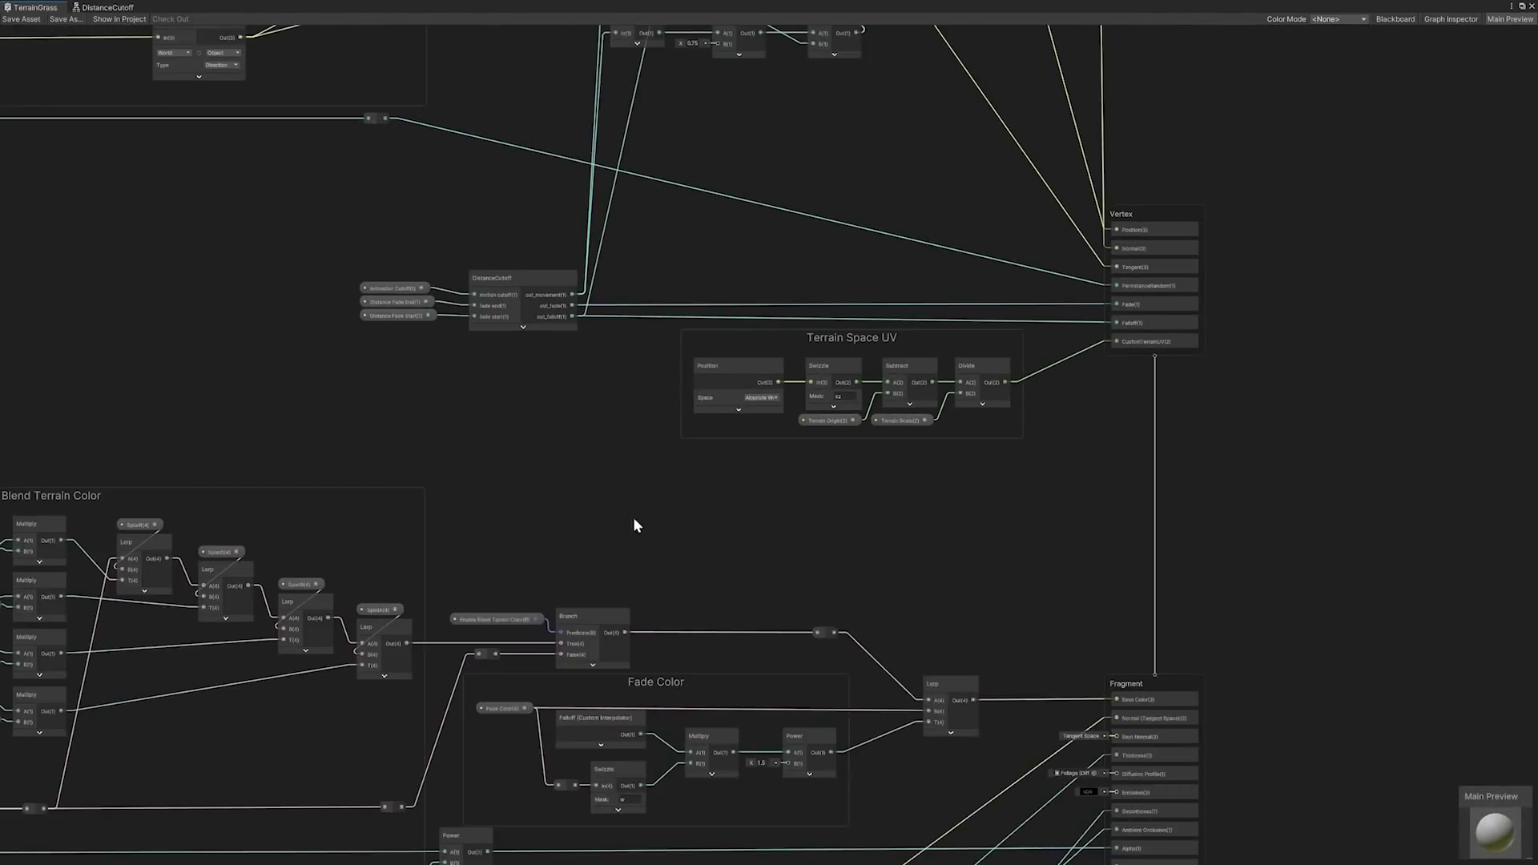
pyautogui.moveTo(612, 547); pyautogui.dragTo(783, 387, button='middle')
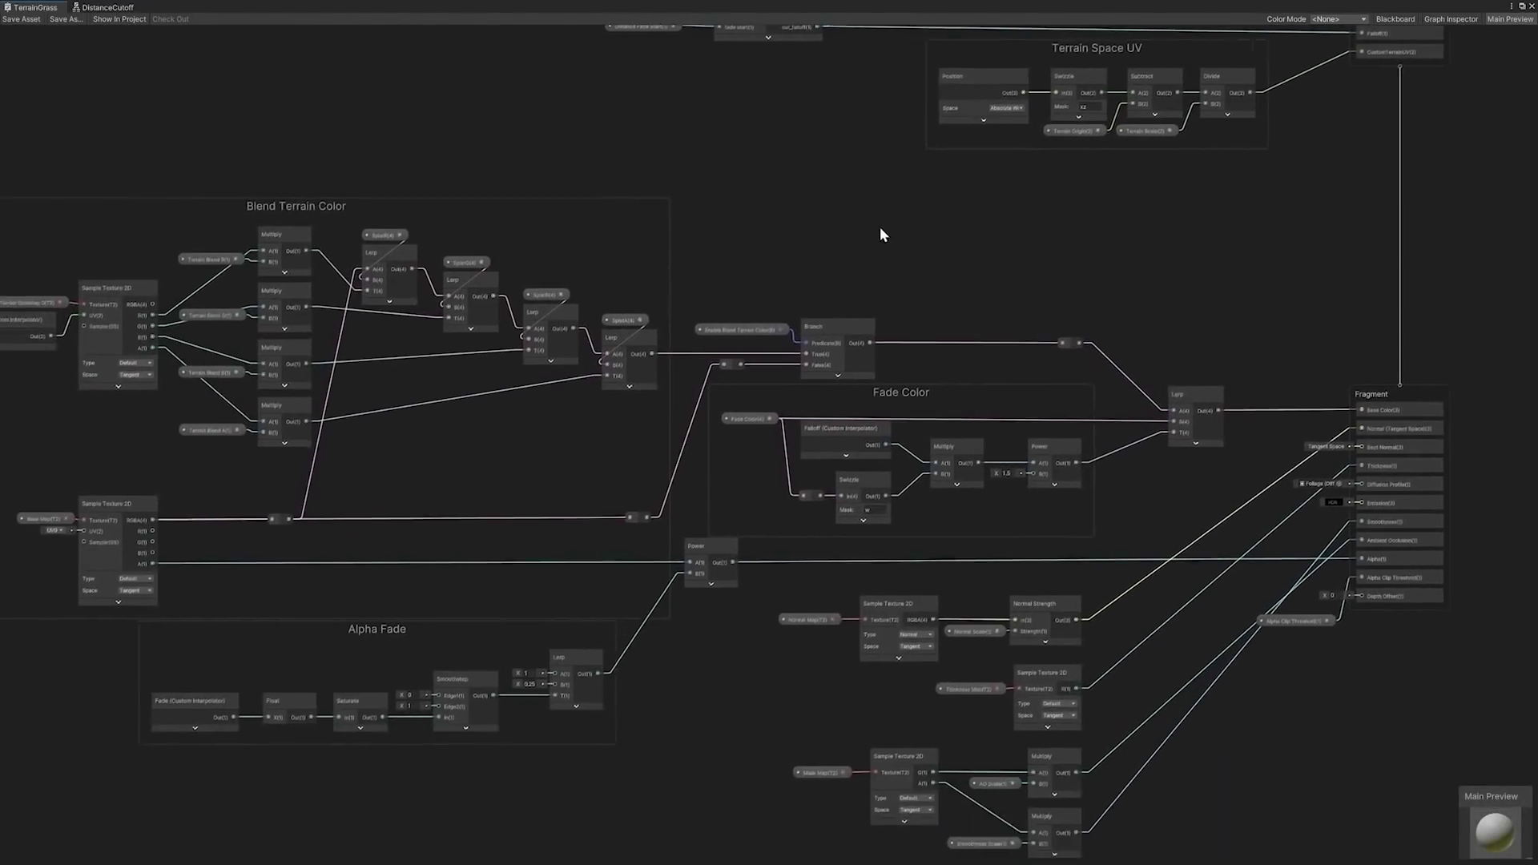
pyautogui.moveTo(879, 228); pyautogui.dragTo(974, 137, button='middle')
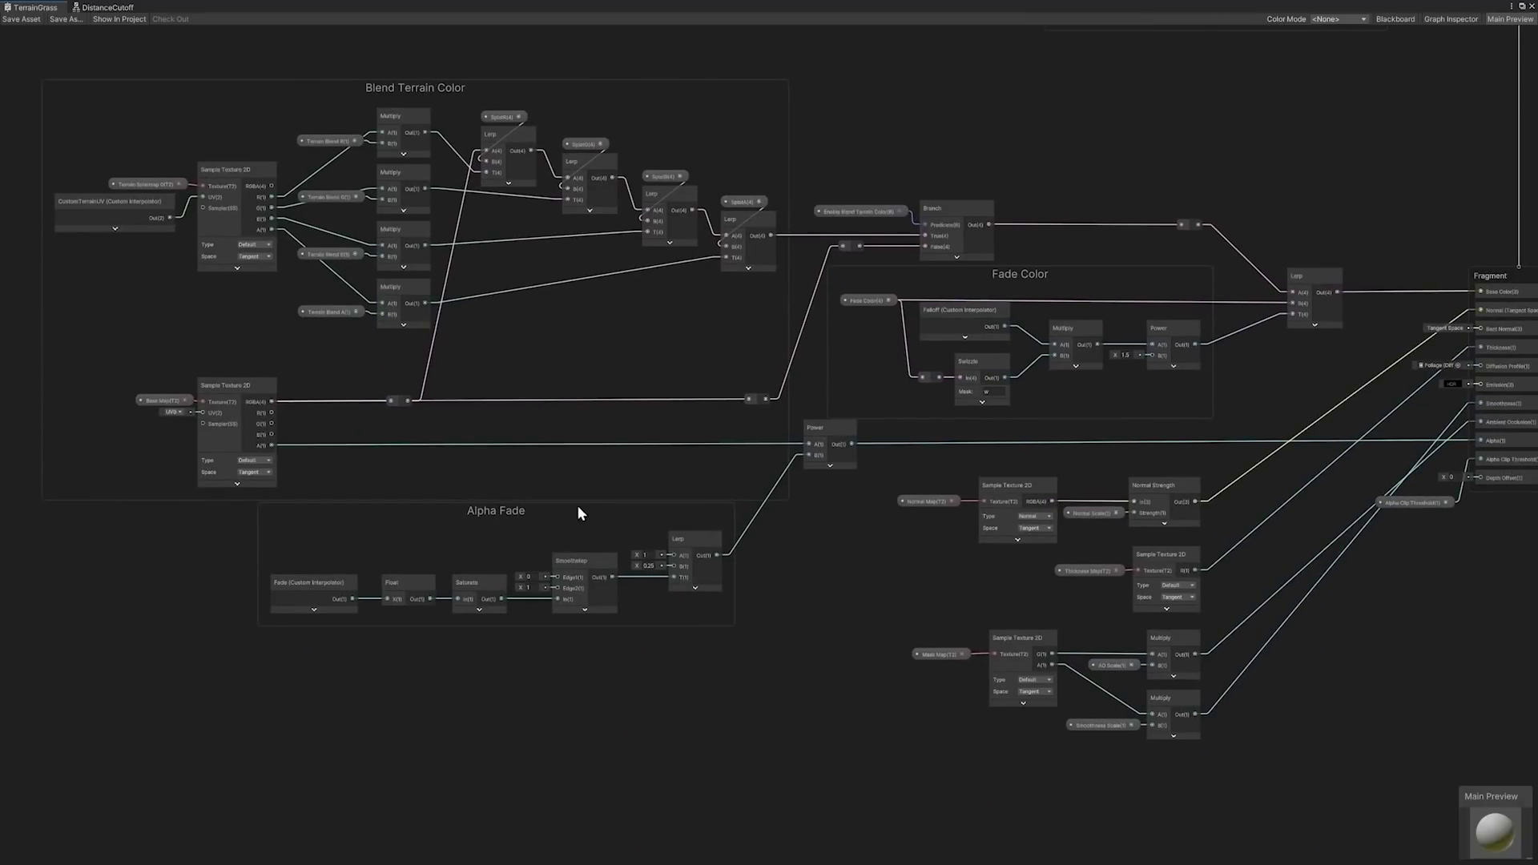
pyautogui.scroll(6, 478, 500)
pyautogui.moveTo(527, 503); pyautogui.dragTo(705, 497, button='middle')
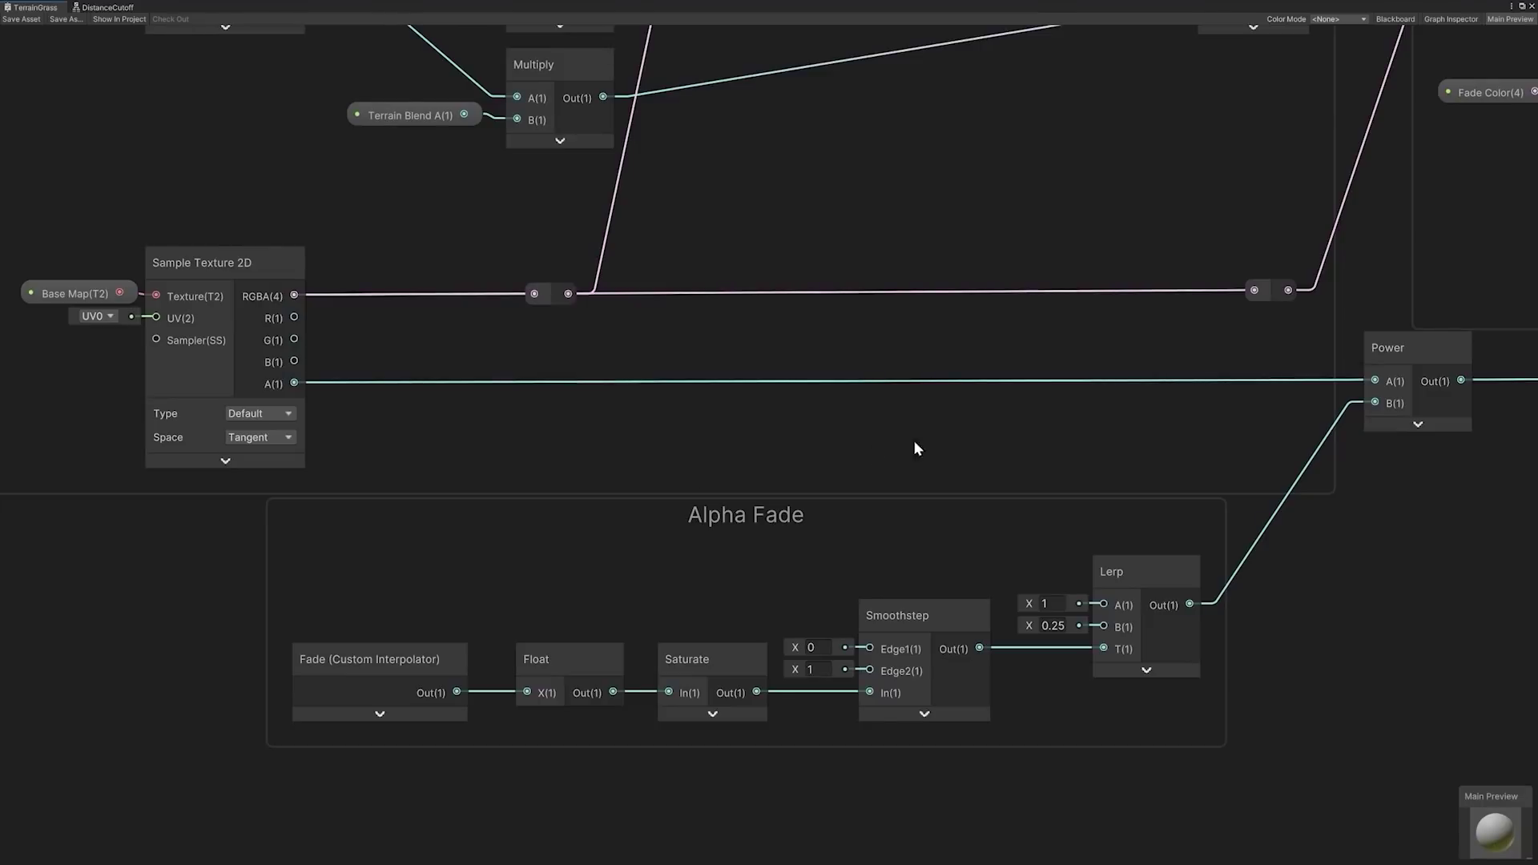
pyautogui.scroll(-5, 1043, 432)
pyautogui.moveTo(1089, 411); pyautogui.dragTo(458, 453, button='middle')
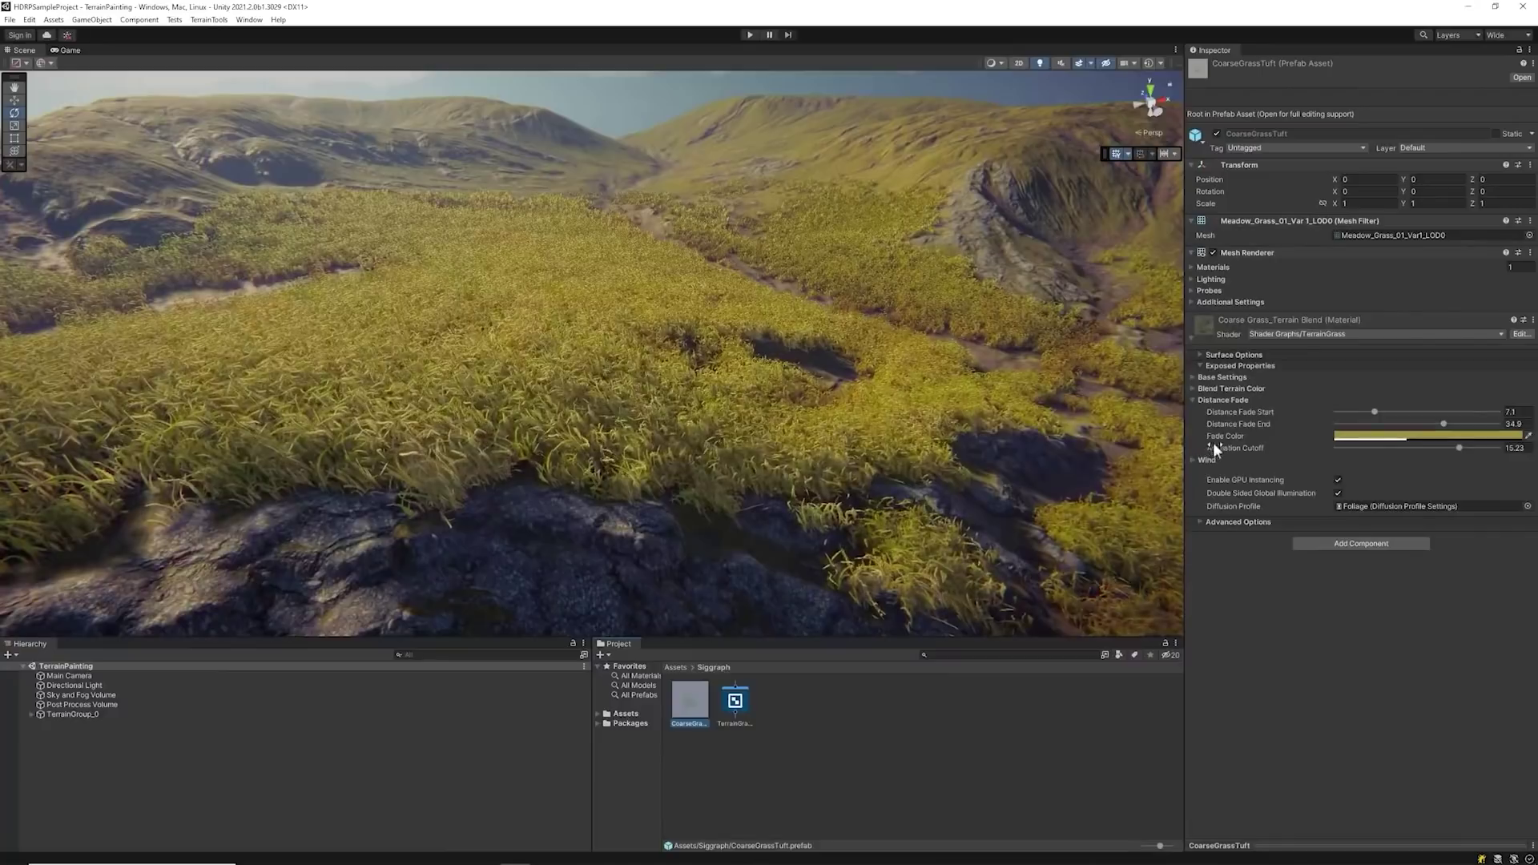
# Step: Collapse Distance Fade, expand the Blend Terrain Color properties and enable terrain color blending on the grass material
pyautogui.click(1193, 401)
pyautogui.click(1191, 388)
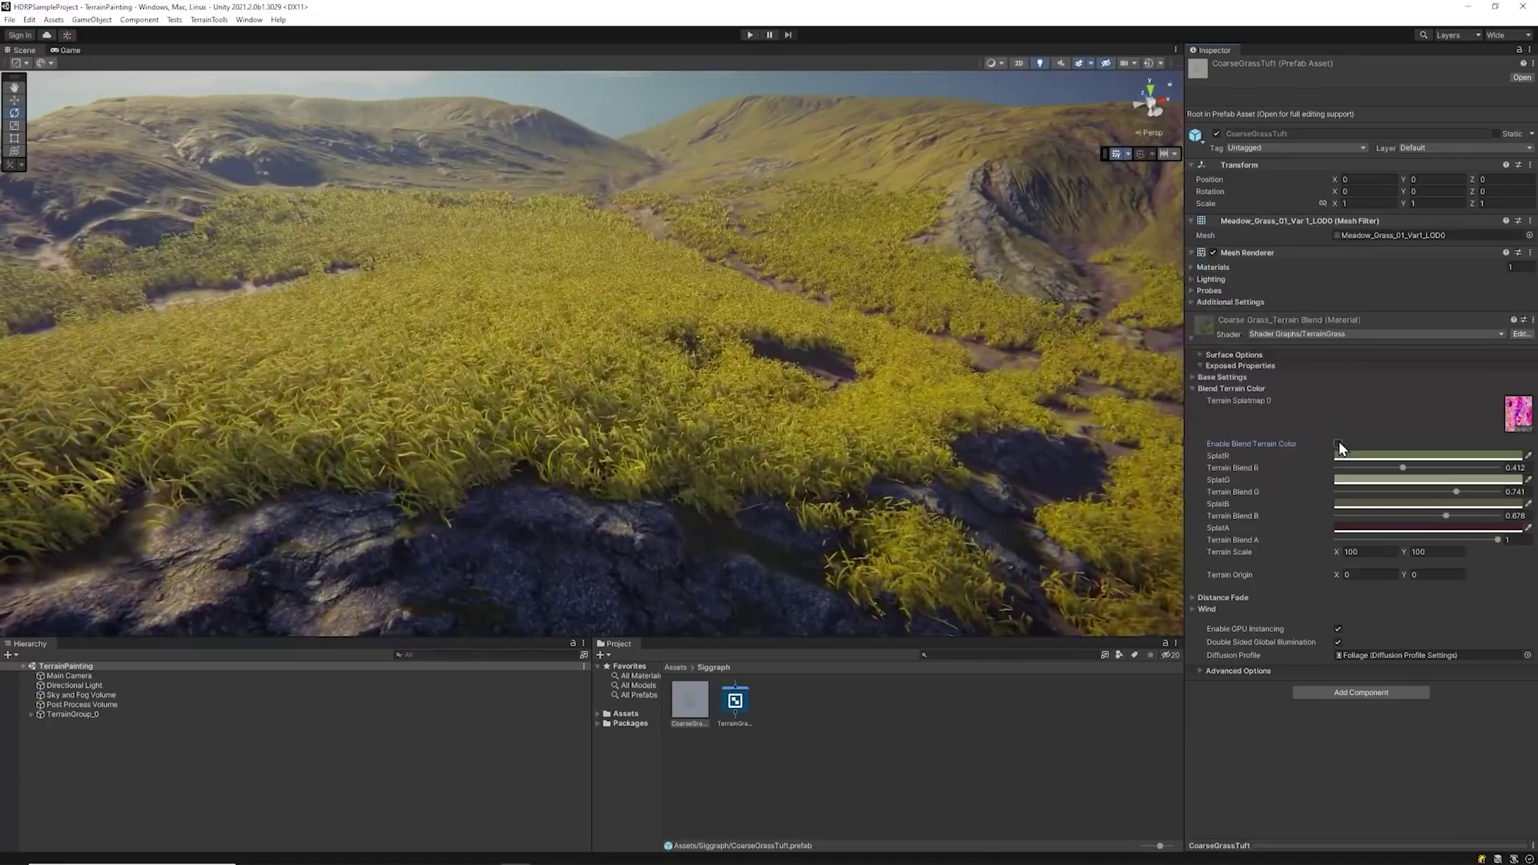
pyautogui.click(1338, 444)
# Step: Darken the SplatB color to 353028 and switch terrain color blending off and on again to compare the grass
pyautogui.click(1361, 503)
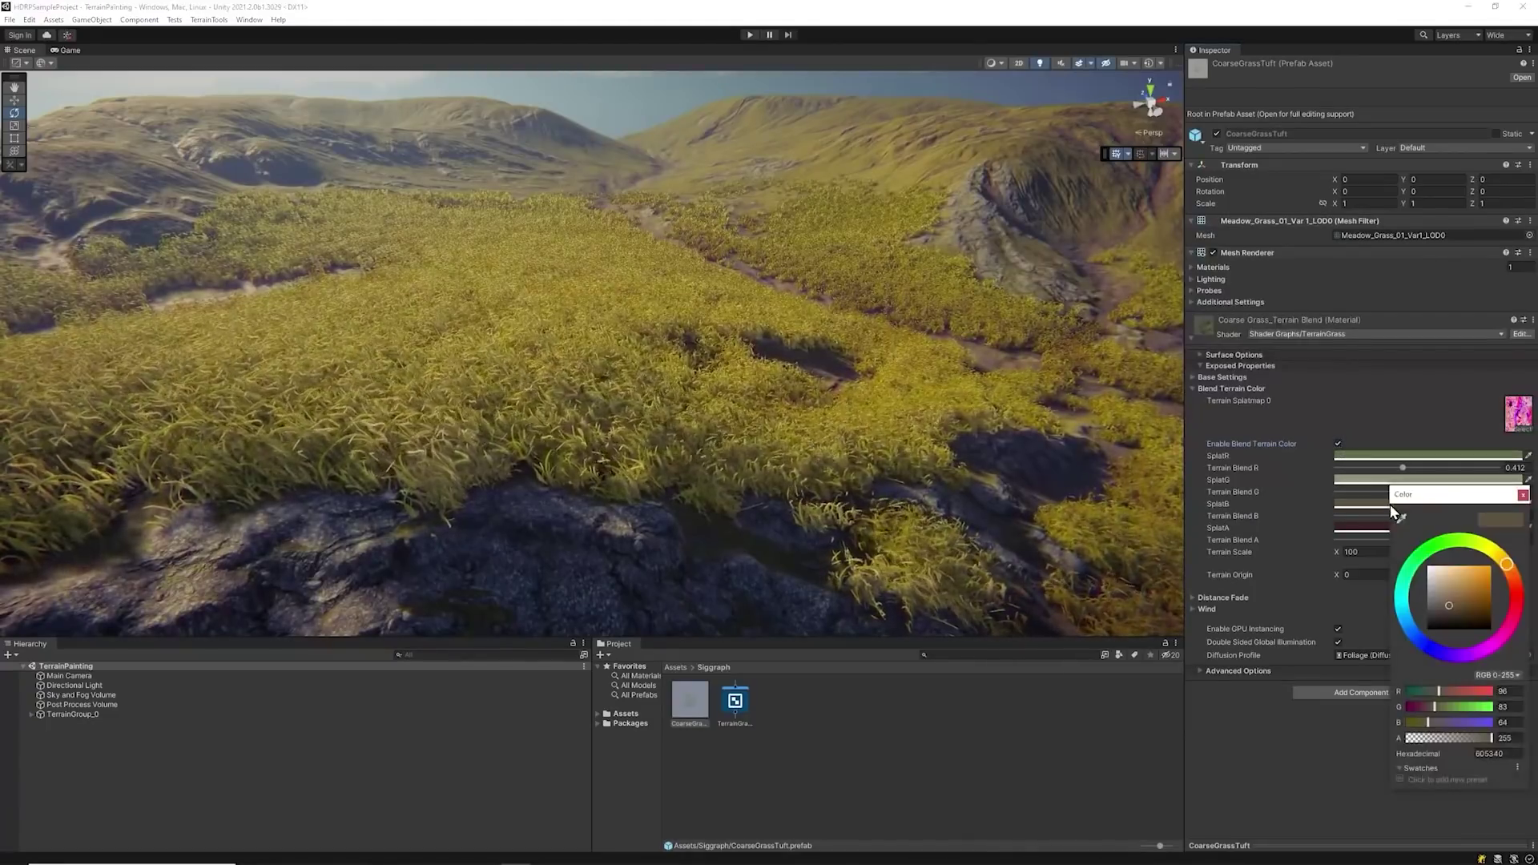
pyautogui.click(1470, 604)
pyautogui.moveTo(1471, 604); pyautogui.dragTo(1443, 616)
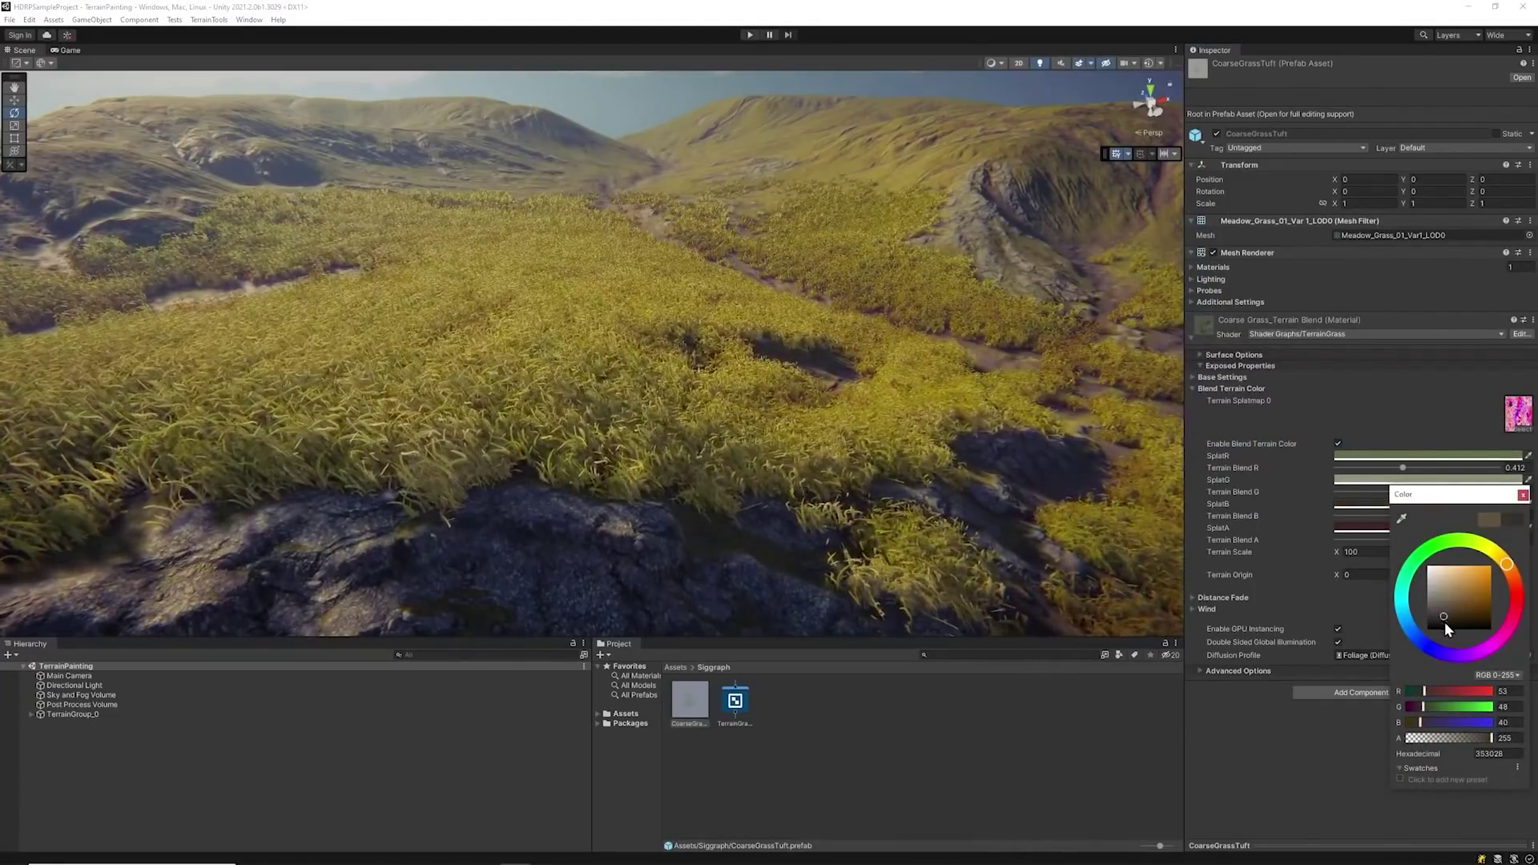
pyautogui.click(1478, 484)
pyautogui.click(1337, 444)
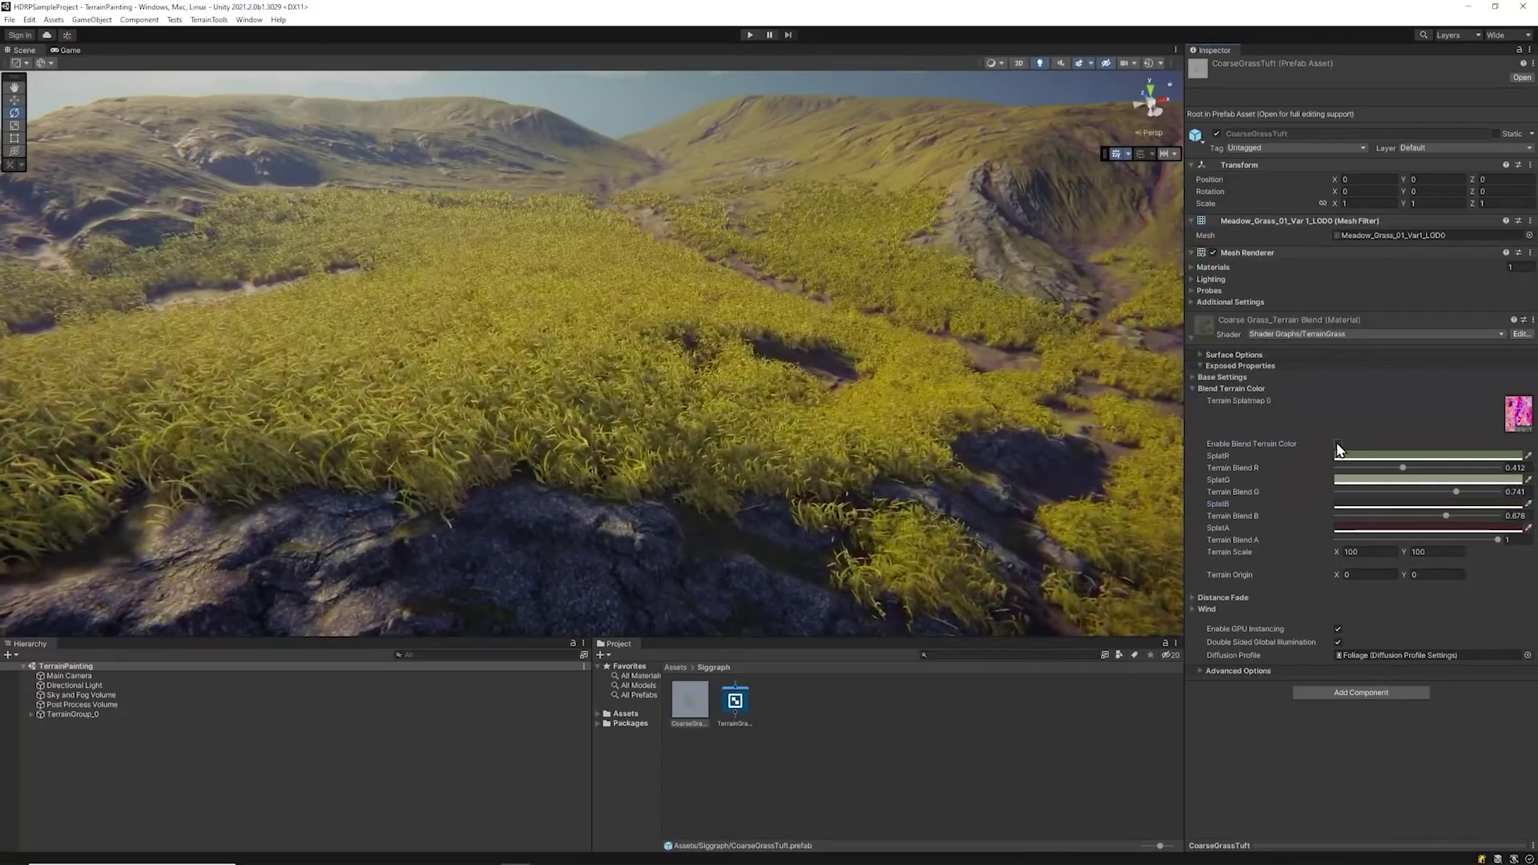
pyautogui.click(1336, 444)
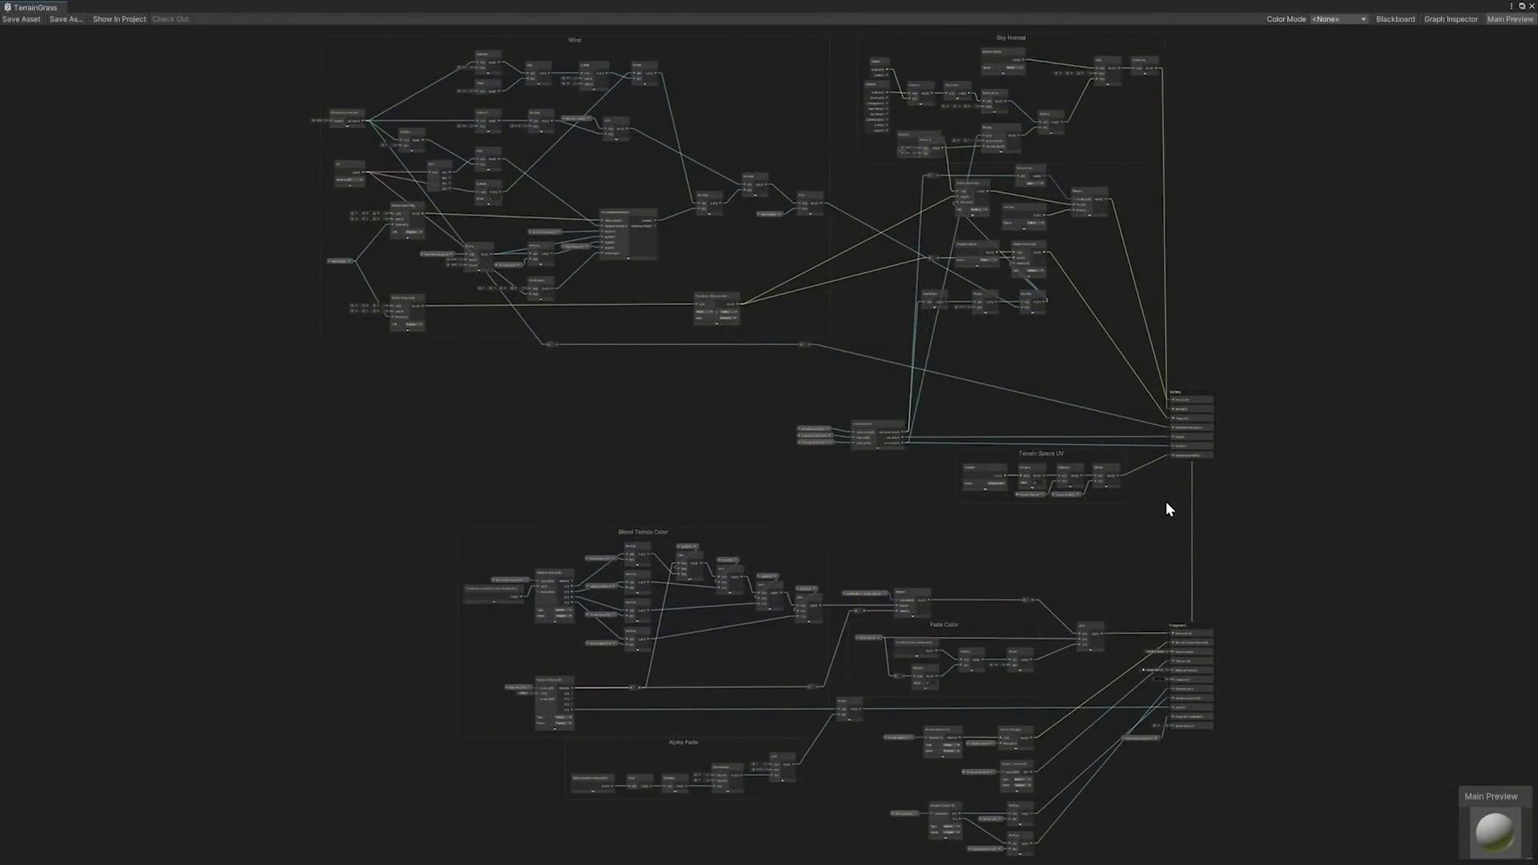
# Step: Examine the Terrain Space UV, Blend Terrain Color and Fade Color groups and how they feed the Vertex and Fragment blocks
pyautogui.scroll(10, 1165, 501)
pyautogui.moveTo(1125, 439); pyautogui.dragTo(1103, 501, button='middle')
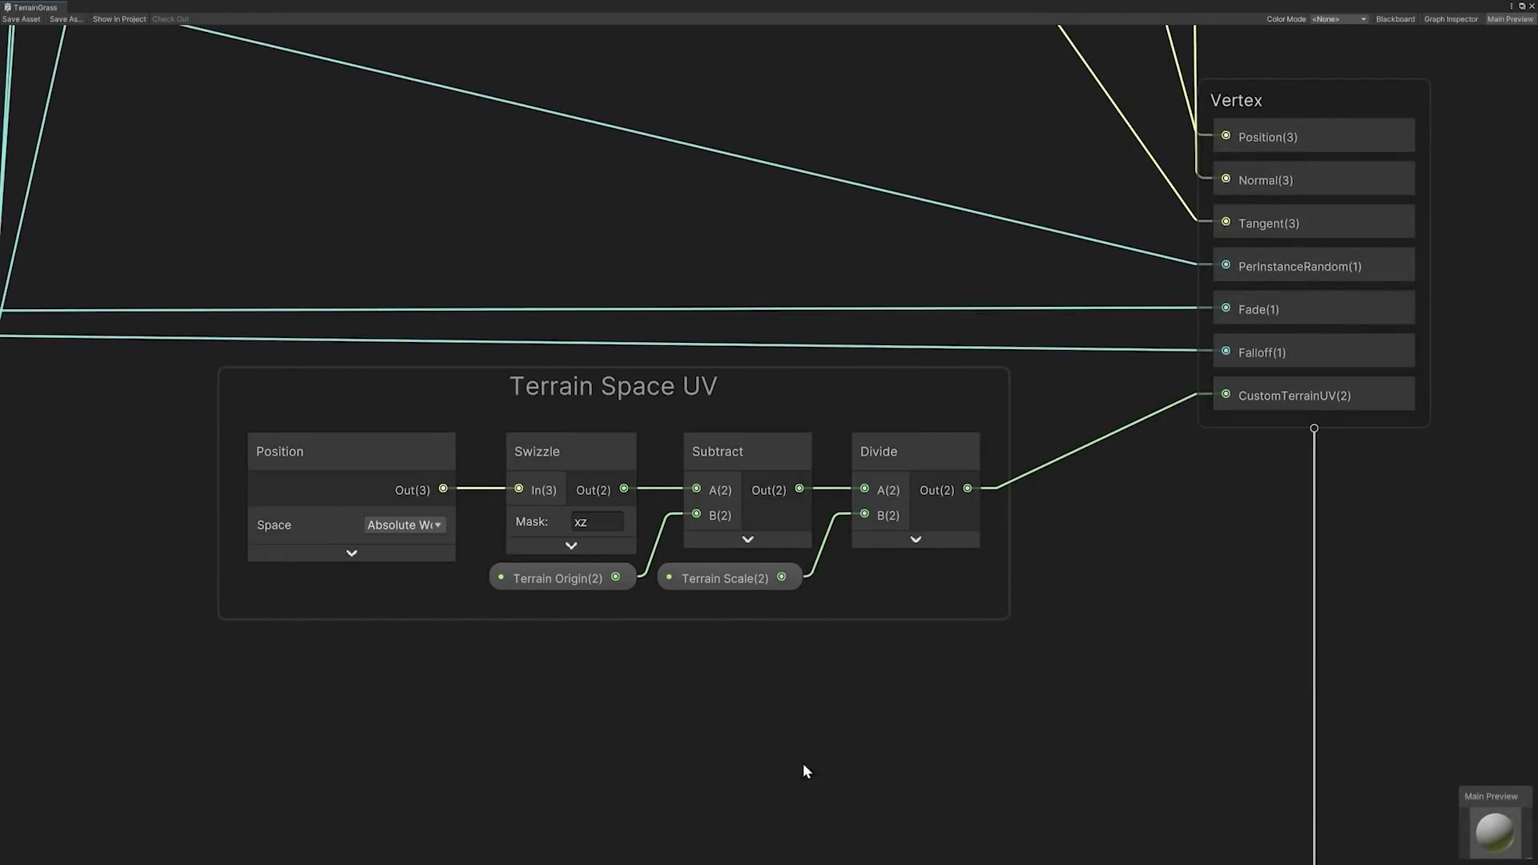
pyautogui.scroll(-10, 637, 724)
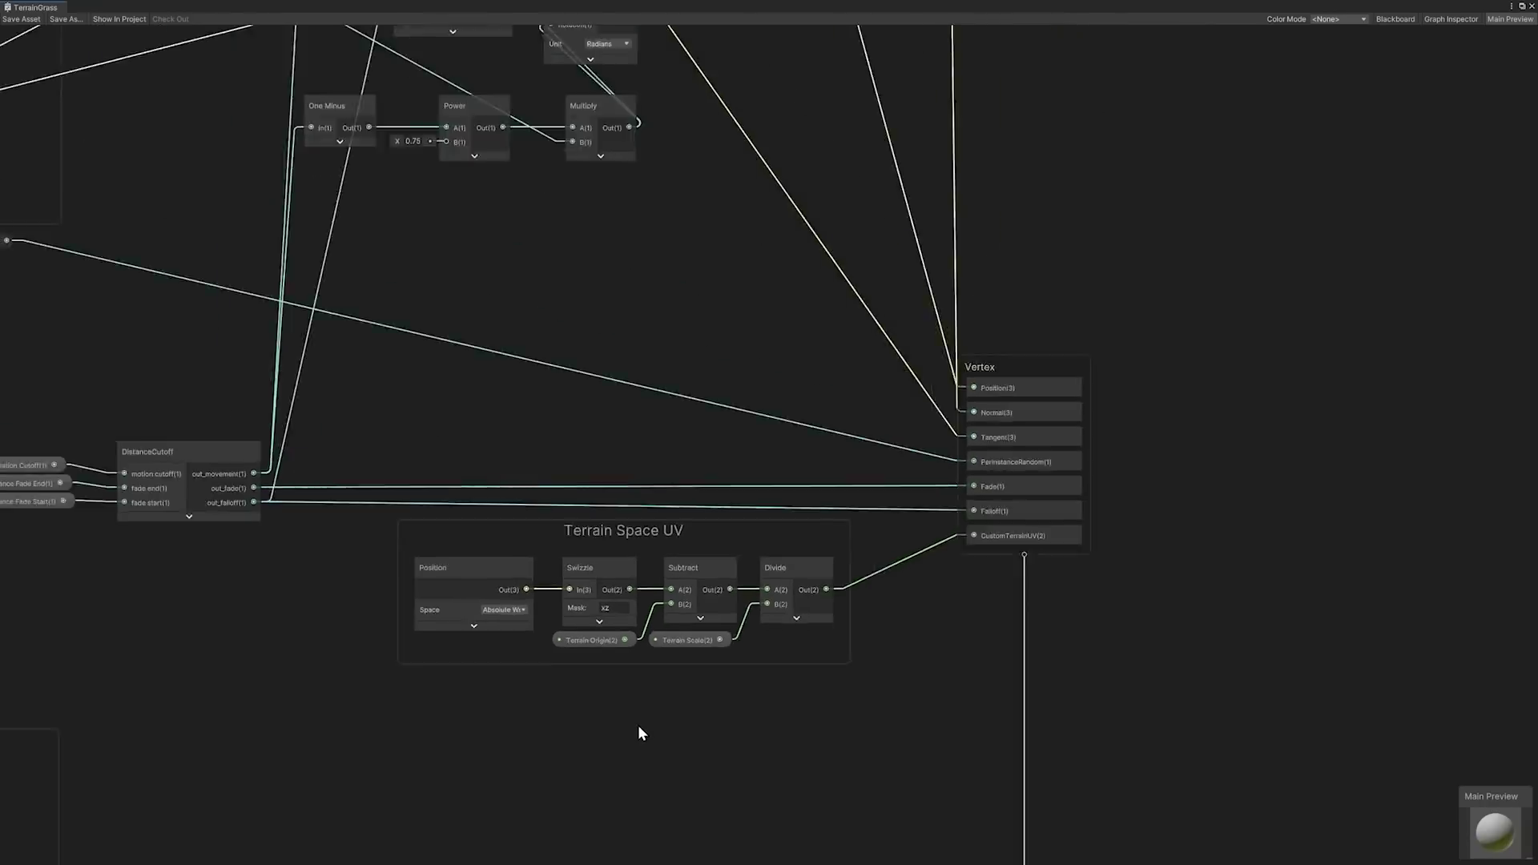
pyautogui.moveTo(543, 748); pyautogui.dragTo(987, 348, button='middle')
pyautogui.scroll(8, 533, 516)
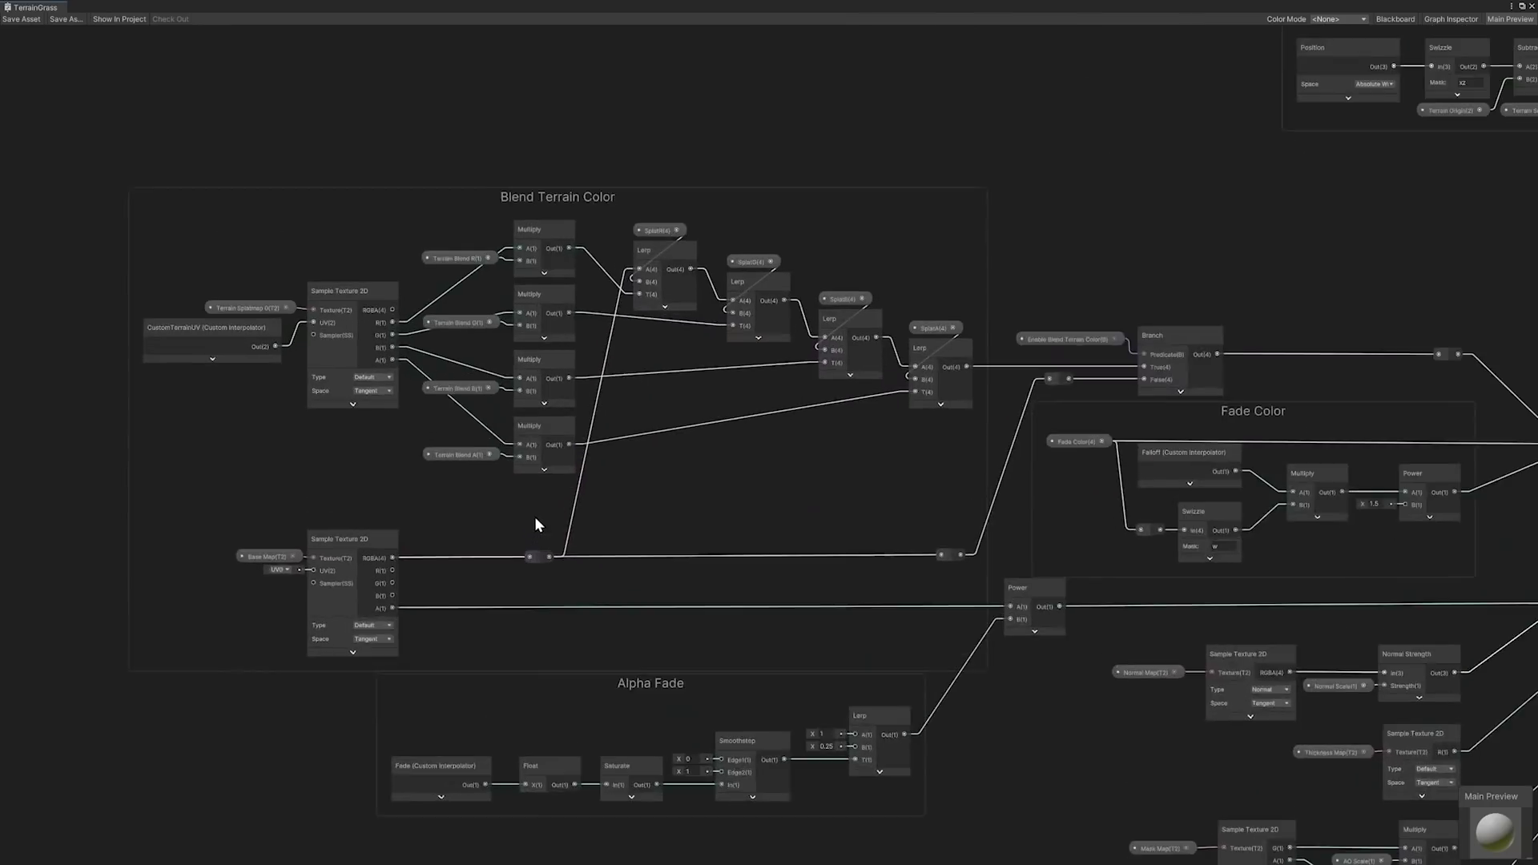
pyautogui.moveTo(617, 537); pyautogui.dragTo(666, 557, button='middle')
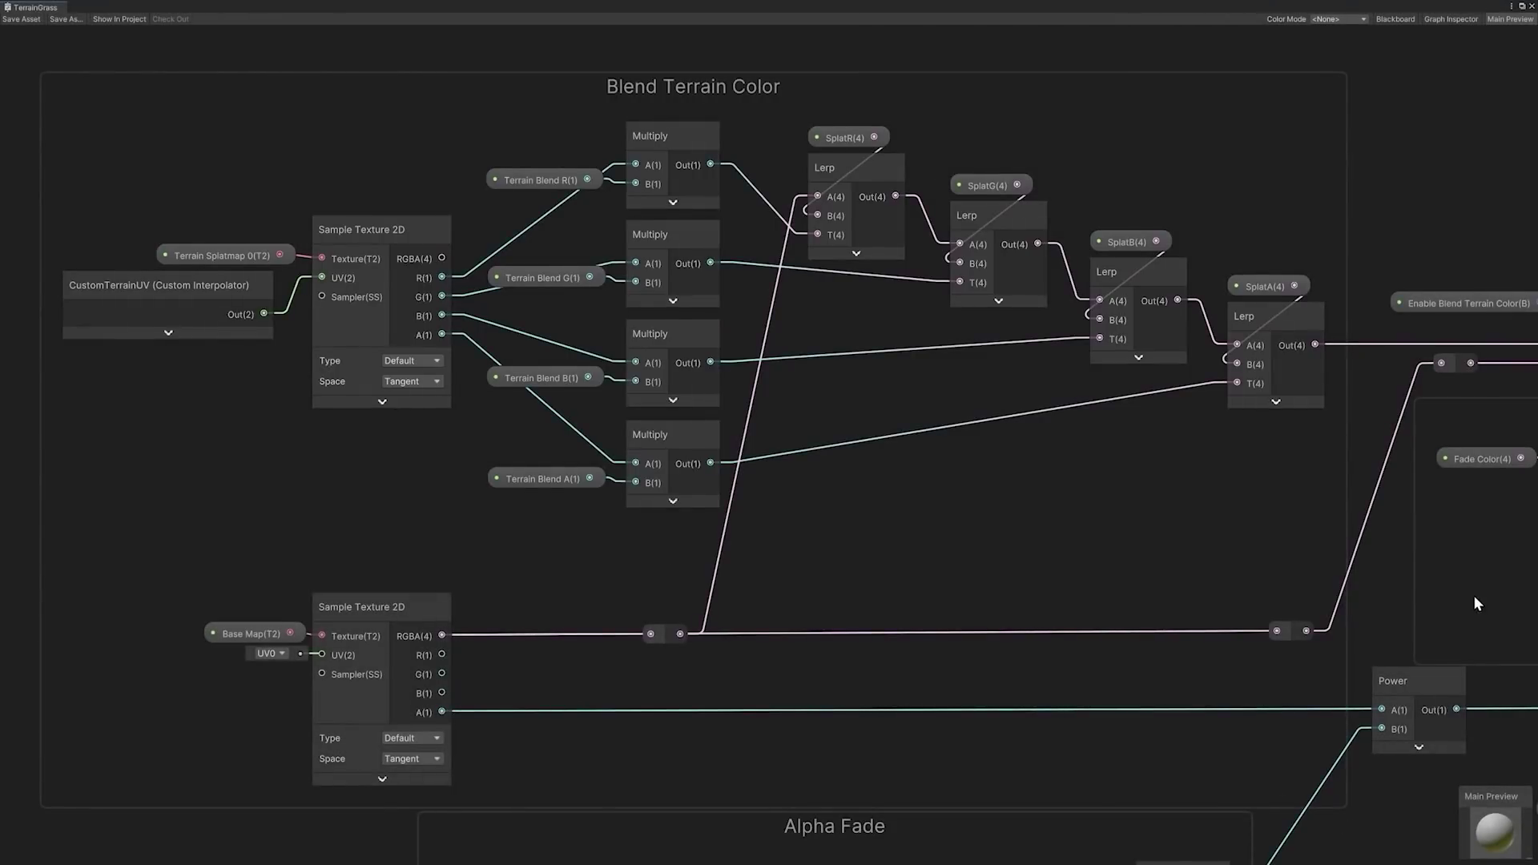
pyautogui.moveTo(1478, 605); pyautogui.dragTo(231, 516, button='middle')
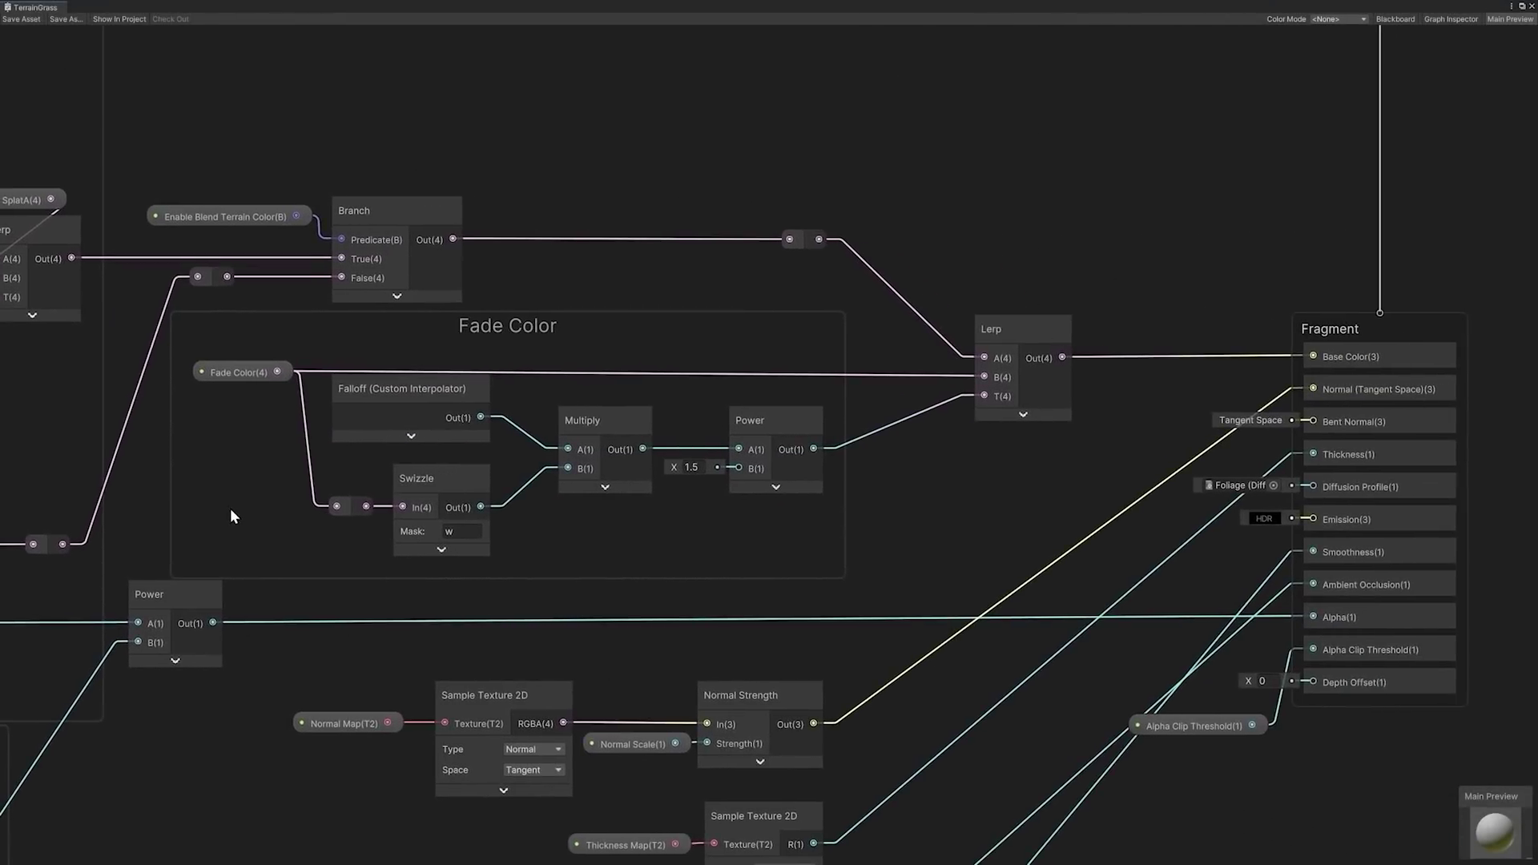